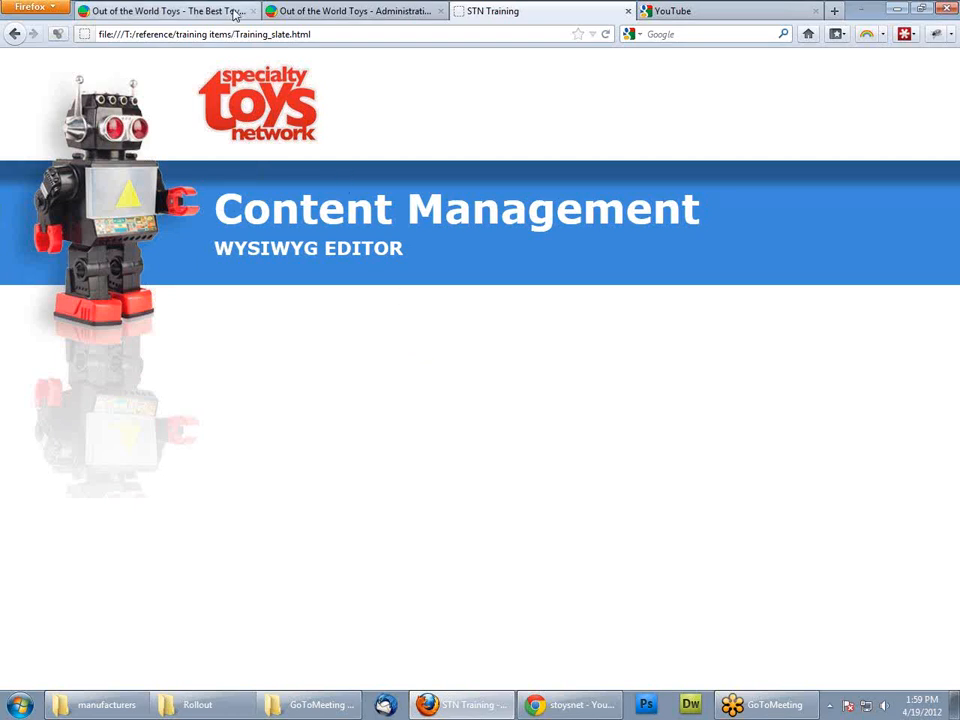
Step: Open the toy store website's About Us page and look through its text, images and embedded videos
left_click(237, 11)
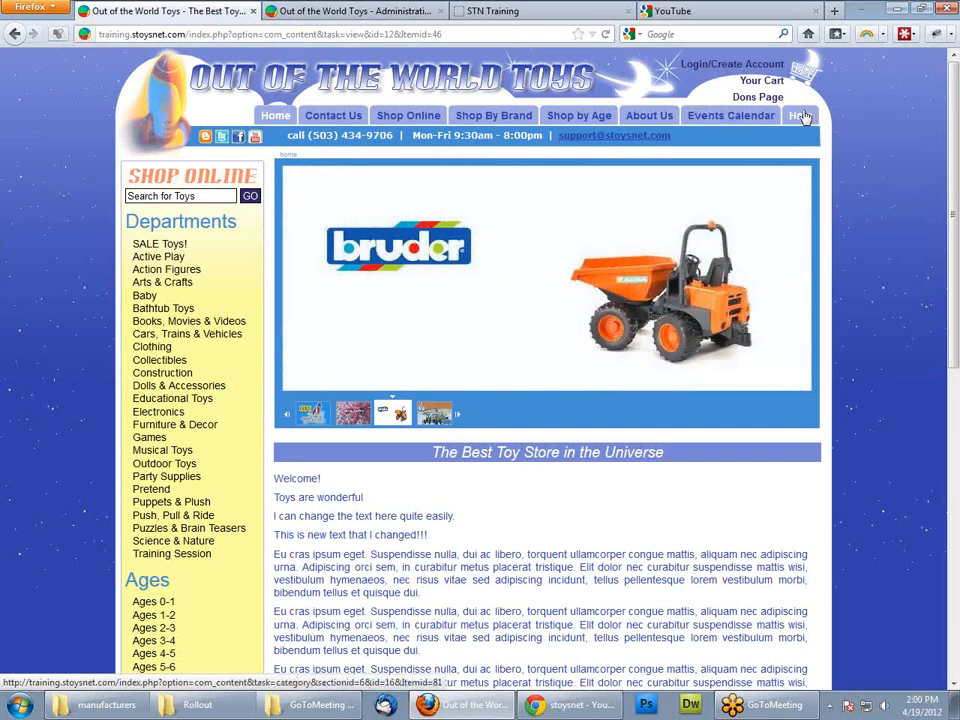
left_click(647, 133)
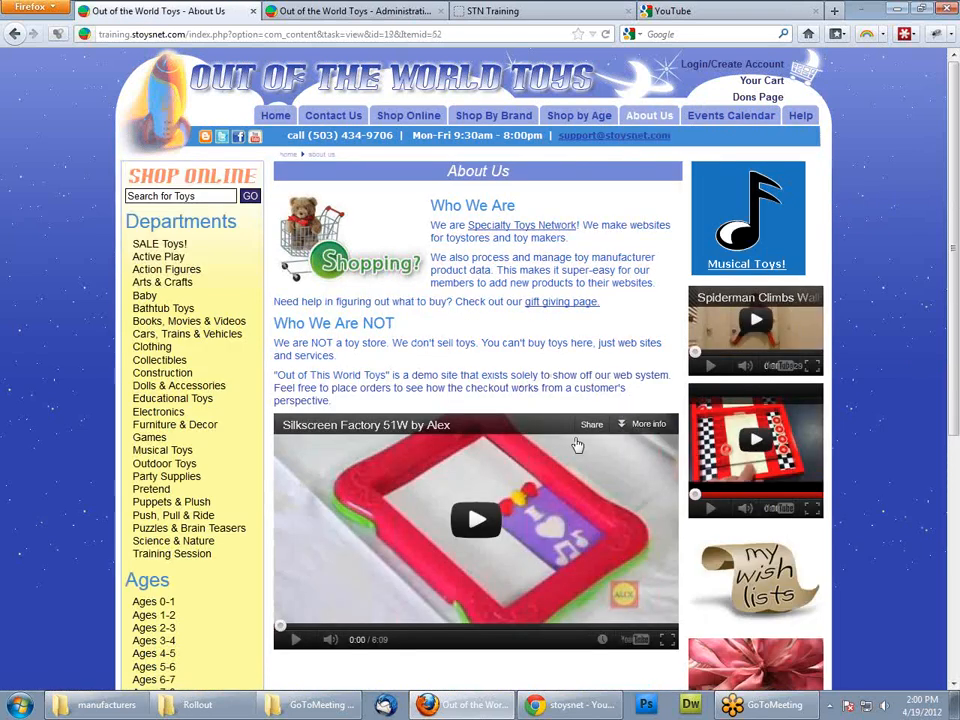
scroll(470, 368, "down", 5)
scroll(470, 430, "up", 5)
Step: Switch to the site administration and create a new item in the Static Content Manager
left_click(343, 13)
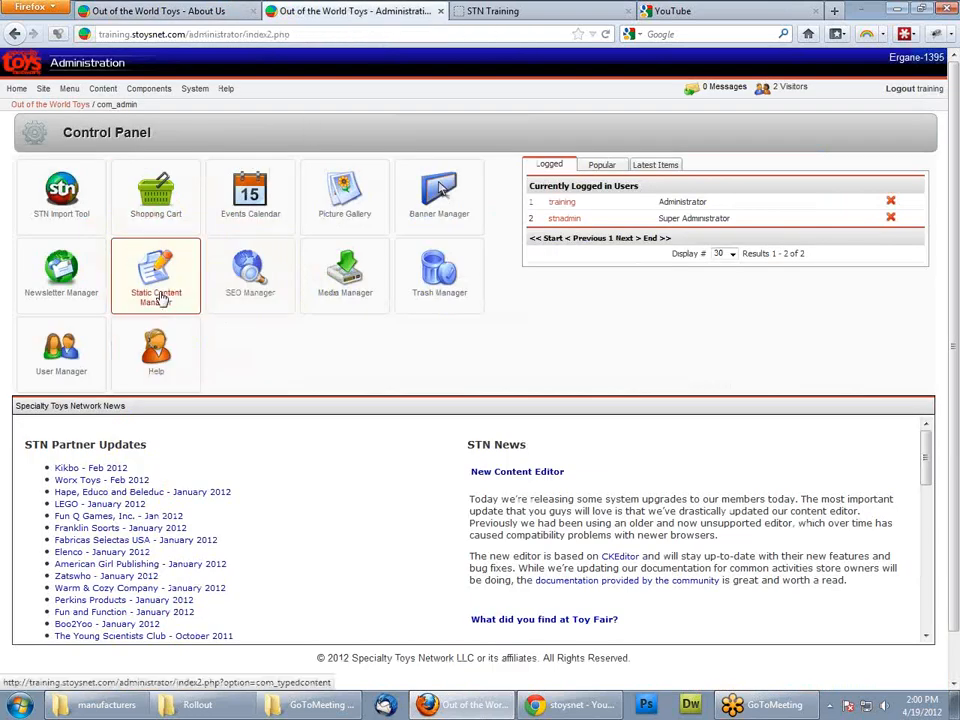
mouse_move(104, 90)
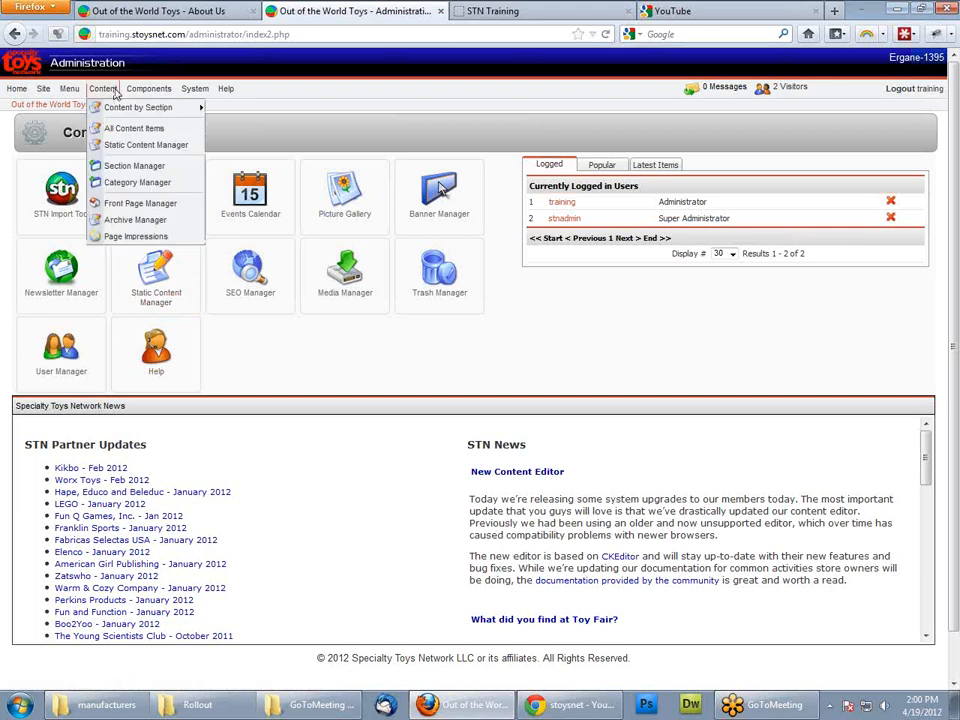
left_click(128, 147)
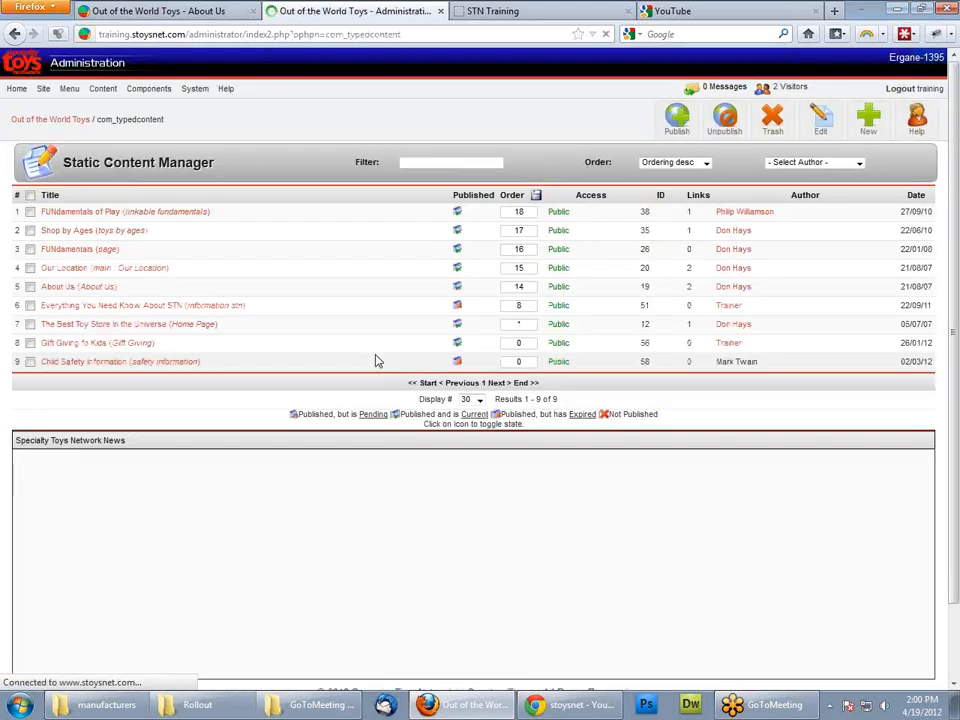
left_click(866, 135)
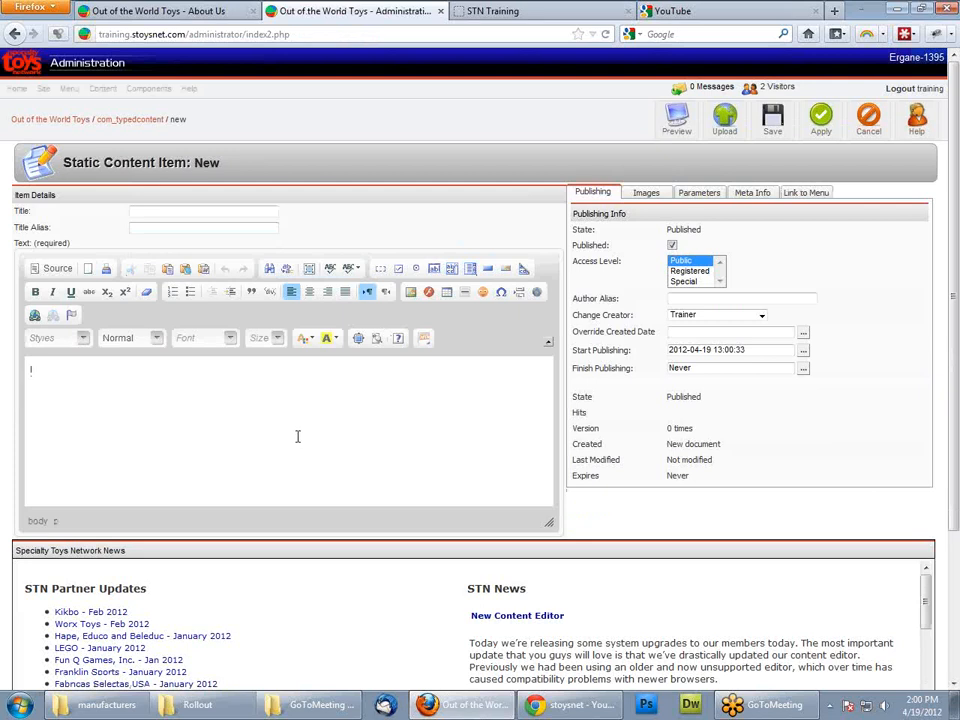
Step: Title the new content item "Editor Overview" and set its title alias to "training"
left_click(210, 209)
type("Editor Overview")
left_click(182, 226)
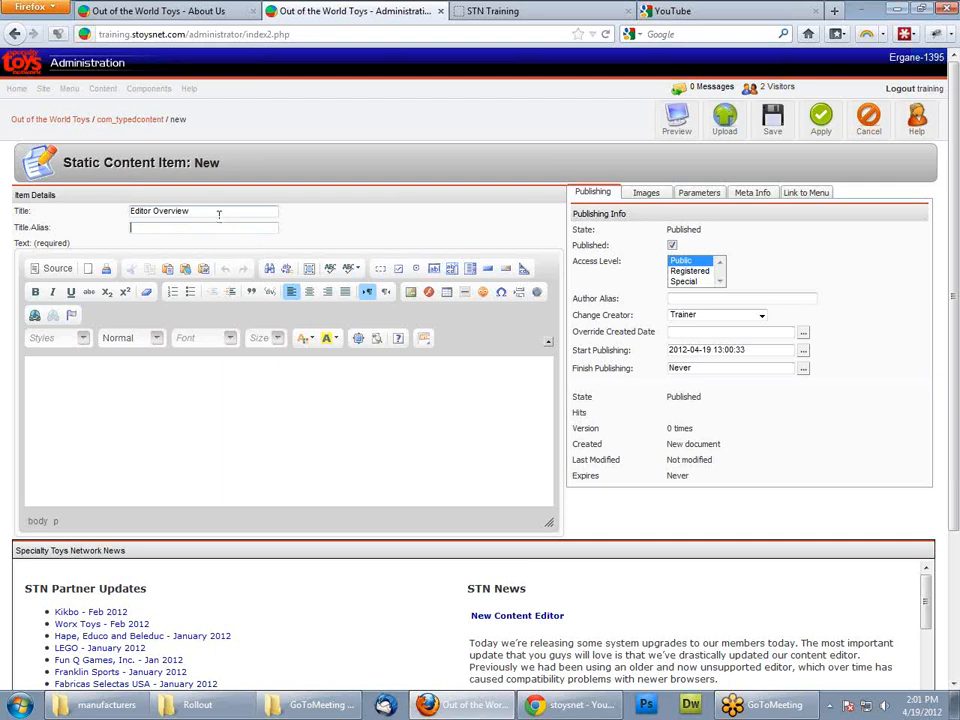
left_click_drag(217, 213, 109, 214)
left_click(213, 212)
left_click(179, 225)
type("training")
Step: Enlarge the text editing area and write "This CKEditor actually creates HTML" in the body
left_click(176, 411)
left_click_drag(547, 523, 639, 572)
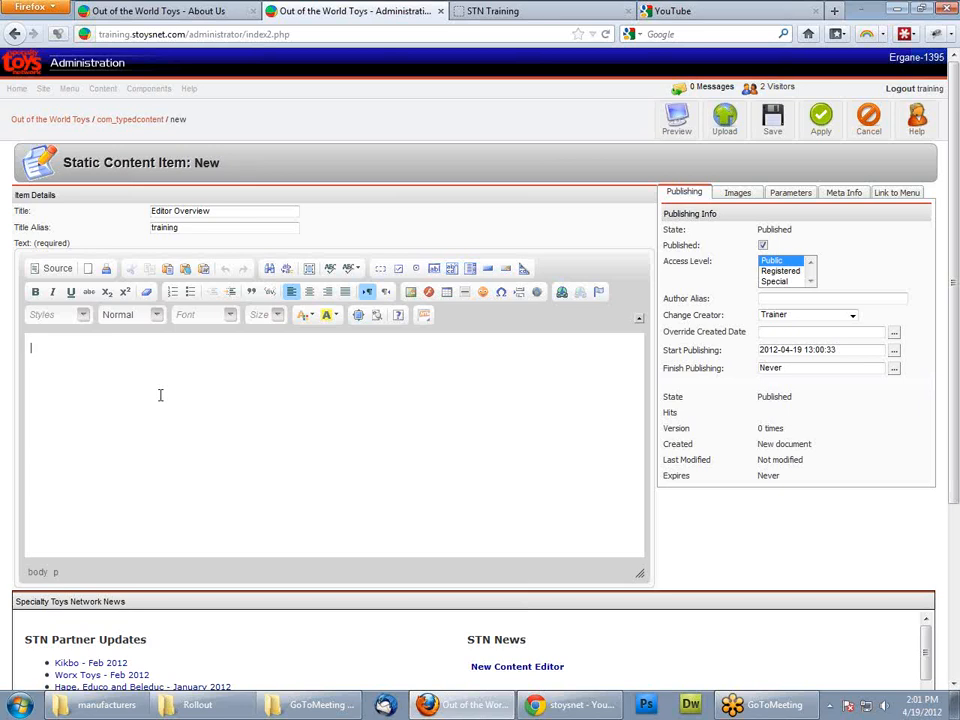
type("This CKEditor actually creat")
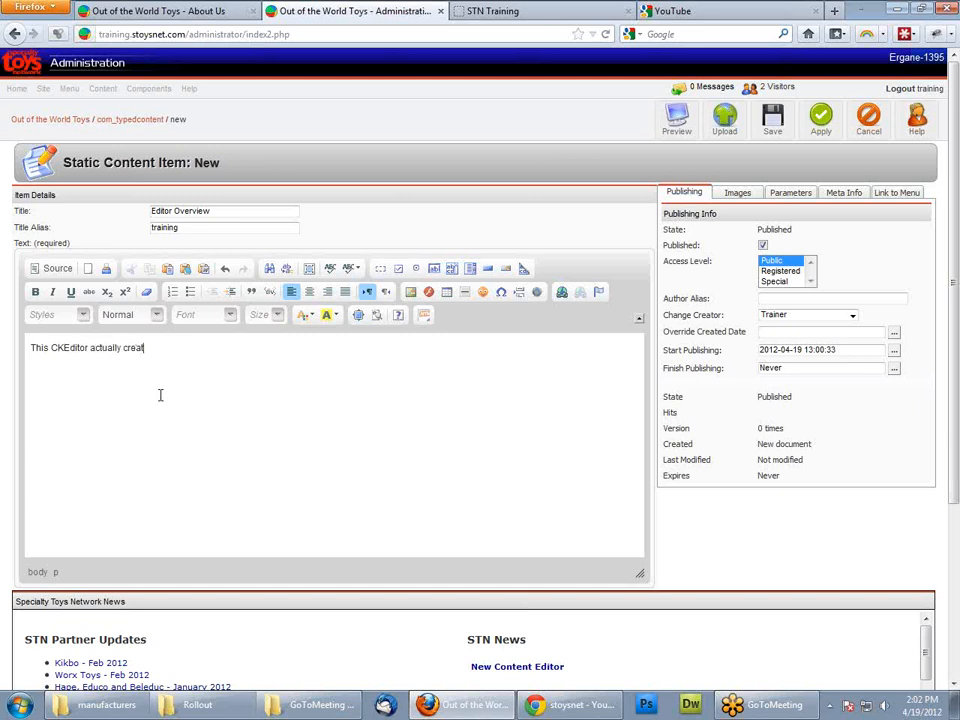
type("es,HTML")
Step: Make the word HTML bold and add a new paragraph below reading "This is a return"
double_click(166, 347)
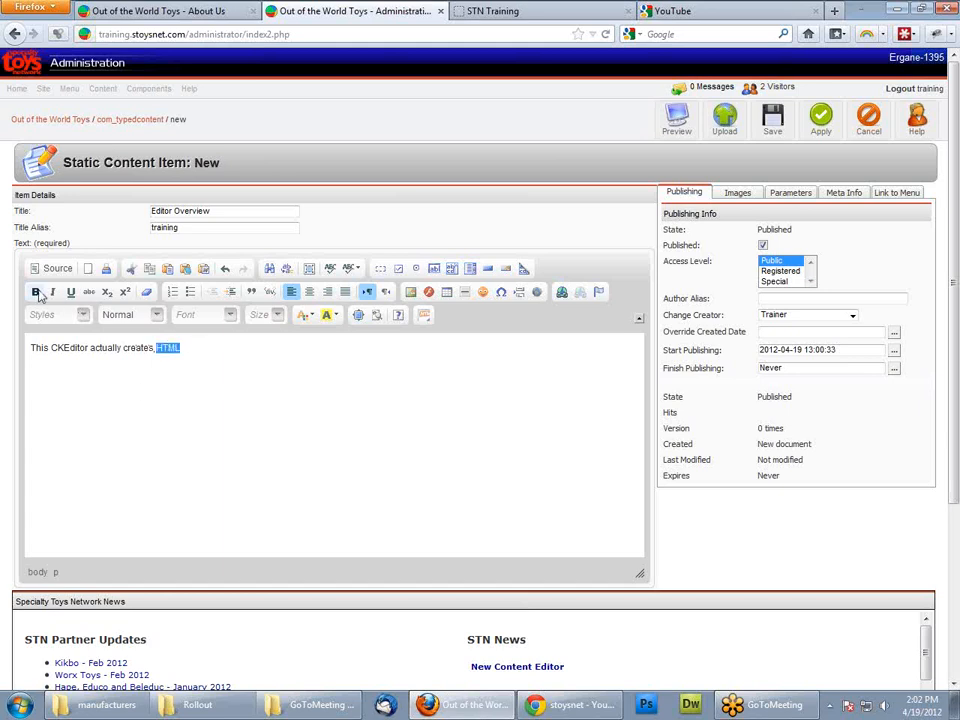
key("ctrl+b")
left_click(209, 353)
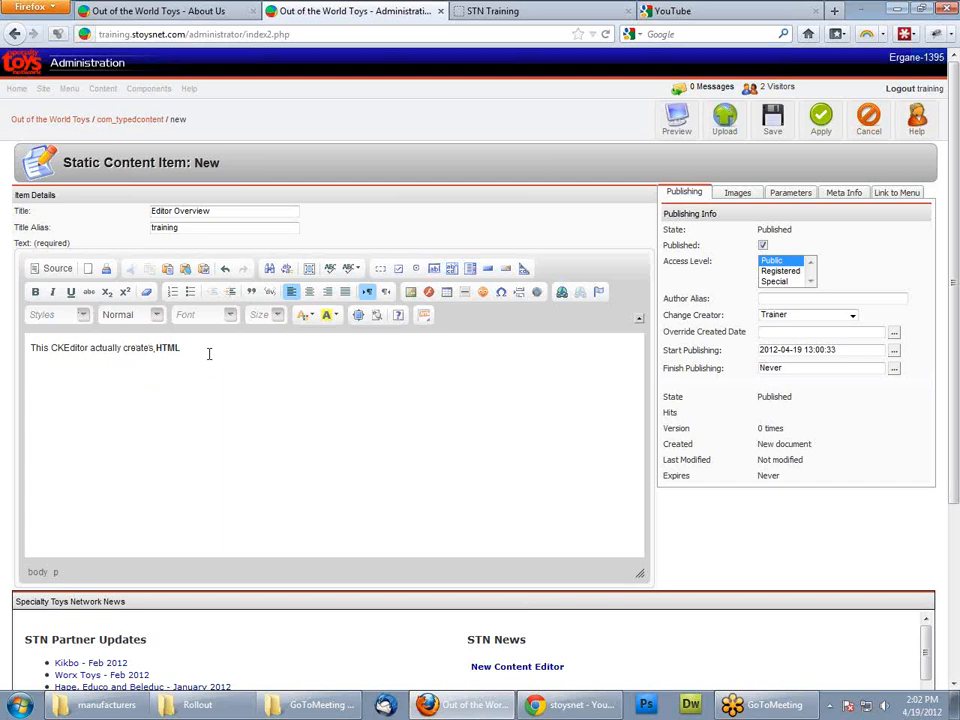
type("This is a return")
Step: Show the body's HTML source and examine the paragraph tags and the strong tags around HTML
left_click(47, 270)
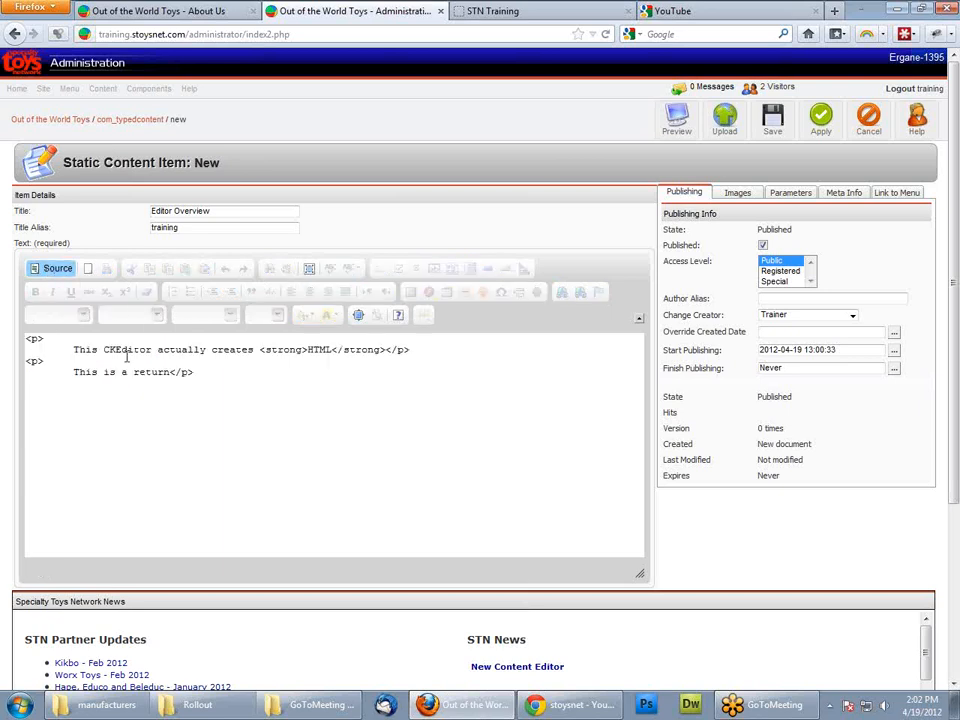
left_click_drag(196, 373, 170, 372)
left_click_drag(308, 349, 261, 349)
left_click_drag(331, 349, 368, 349)
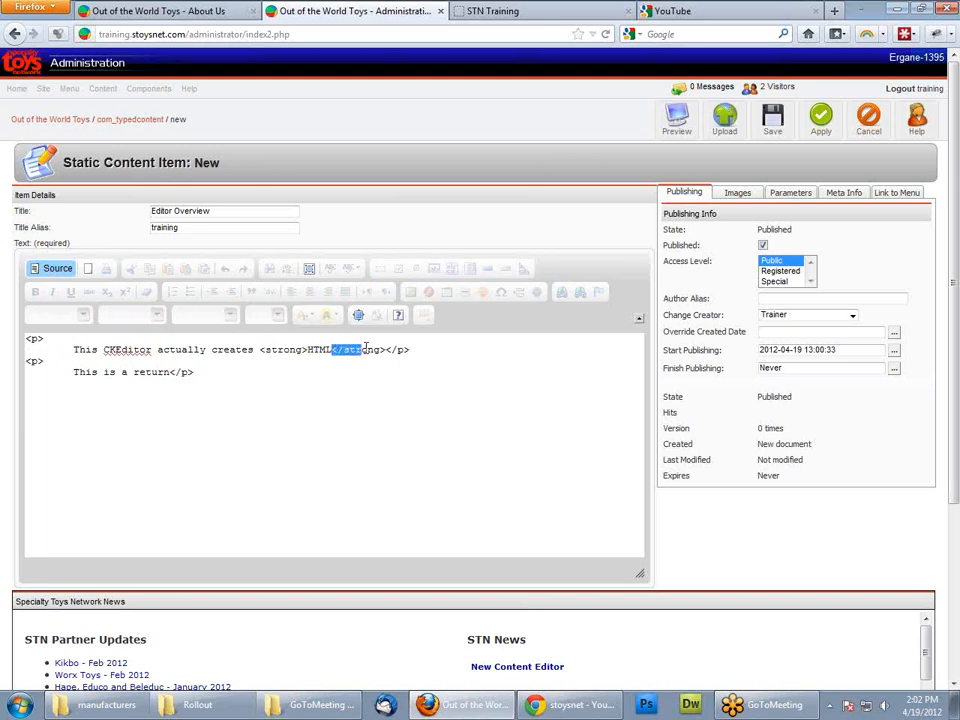
left_click(317, 349)
left_click_drag(331, 349, 383, 349)
left_click(386, 349)
Step: Switch to the YouTube sign-in page and load youtube.com in its place
left_click(672, 11)
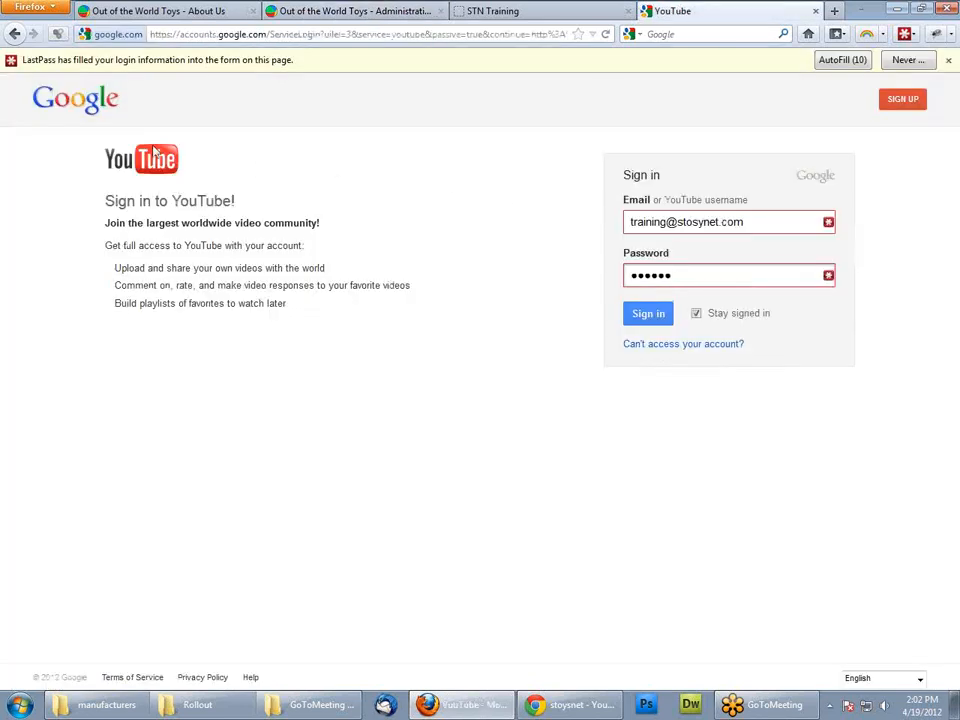
left_click(205, 35)
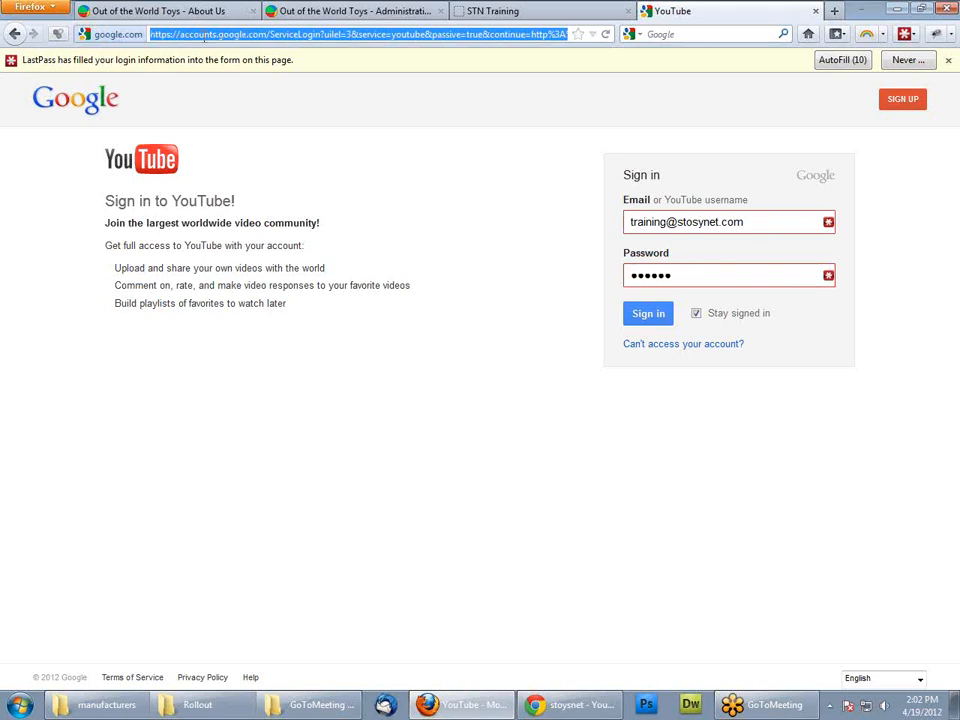
type("ou")
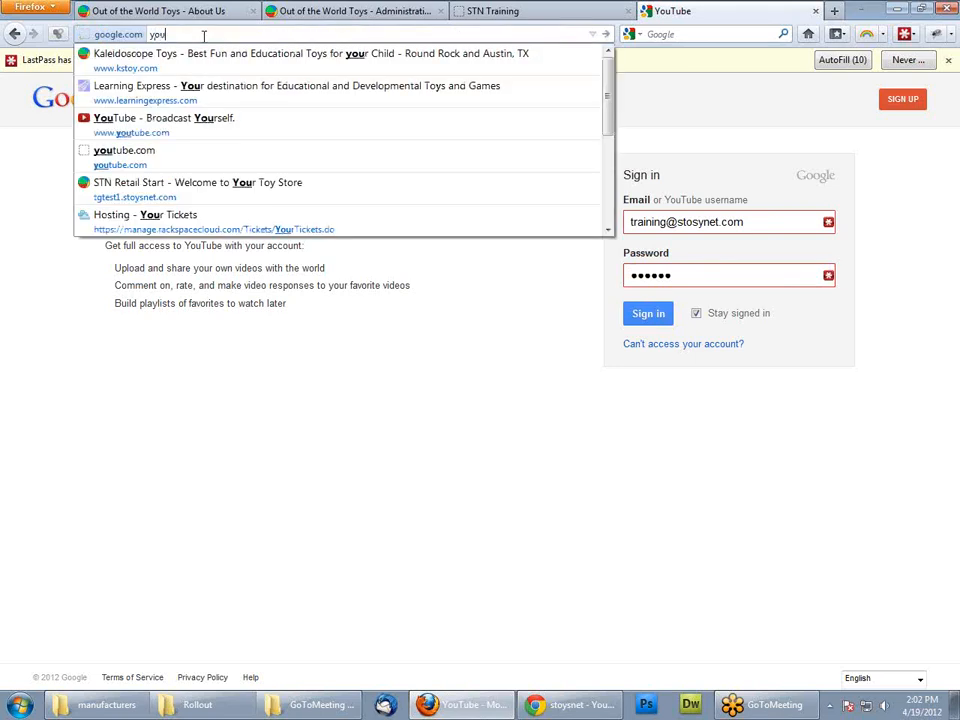
type("tube.com")
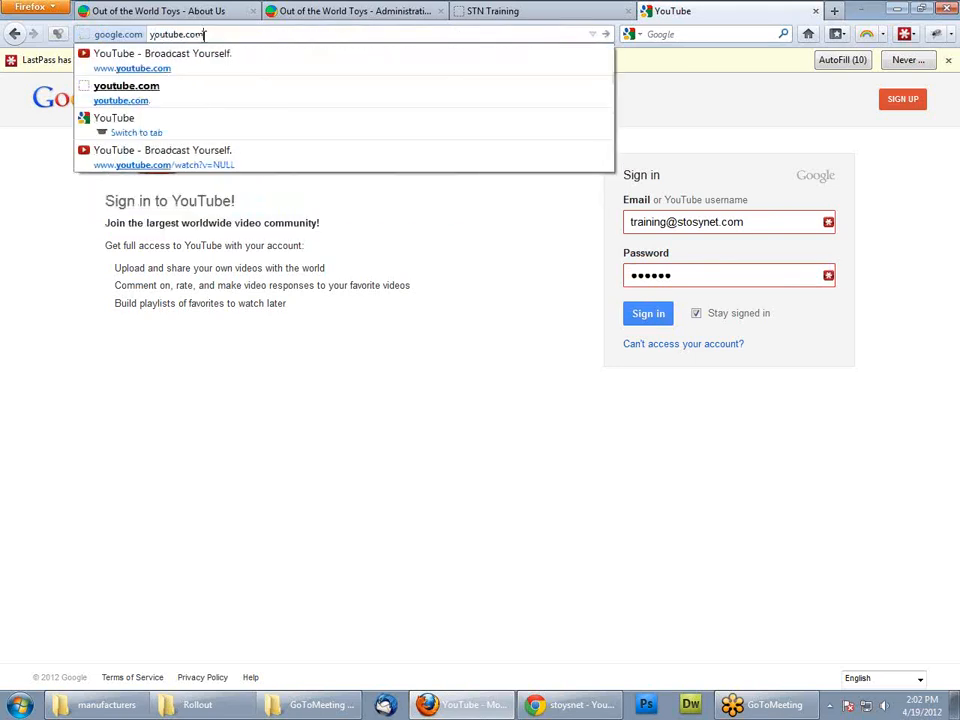
key("Return")
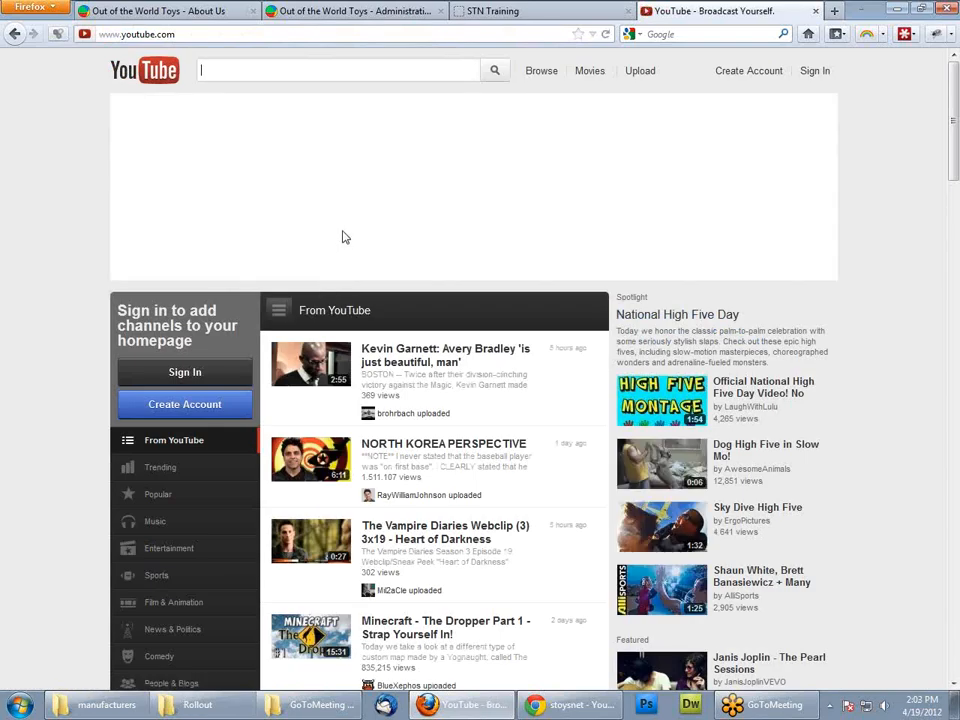
Step: Search YouTube for "Groovy Girl"
left_click(288, 71)
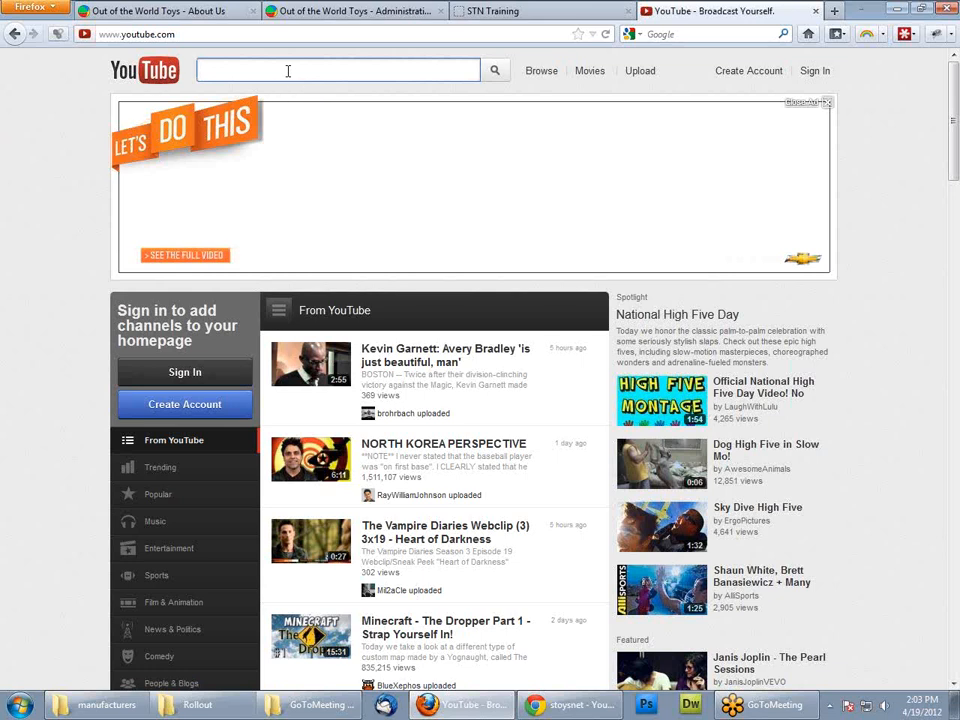
type("Groo")
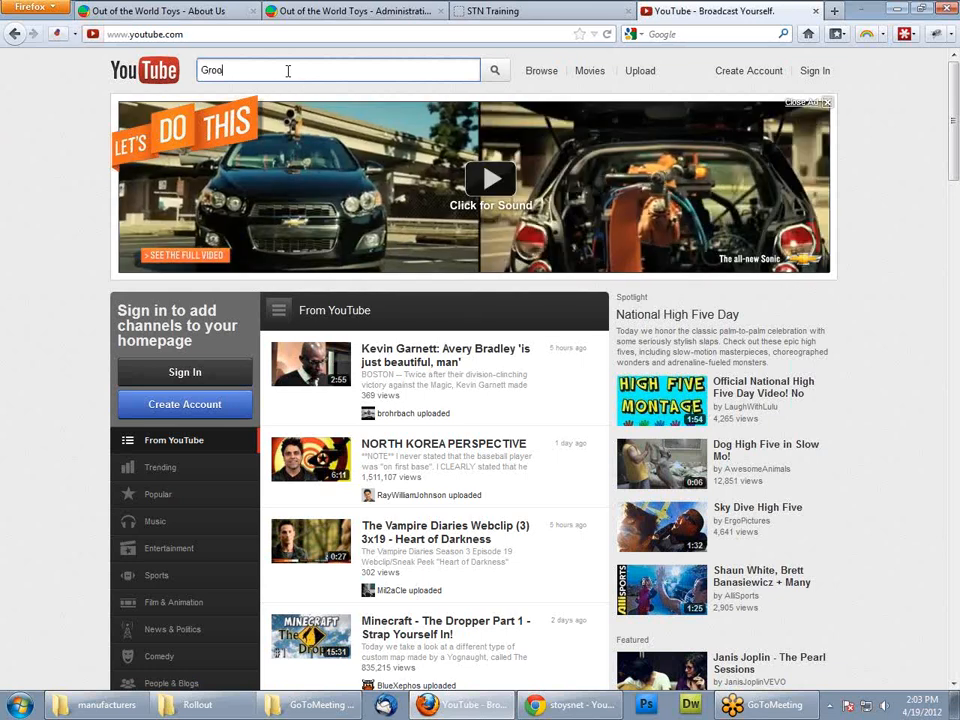
type("vy Girl")
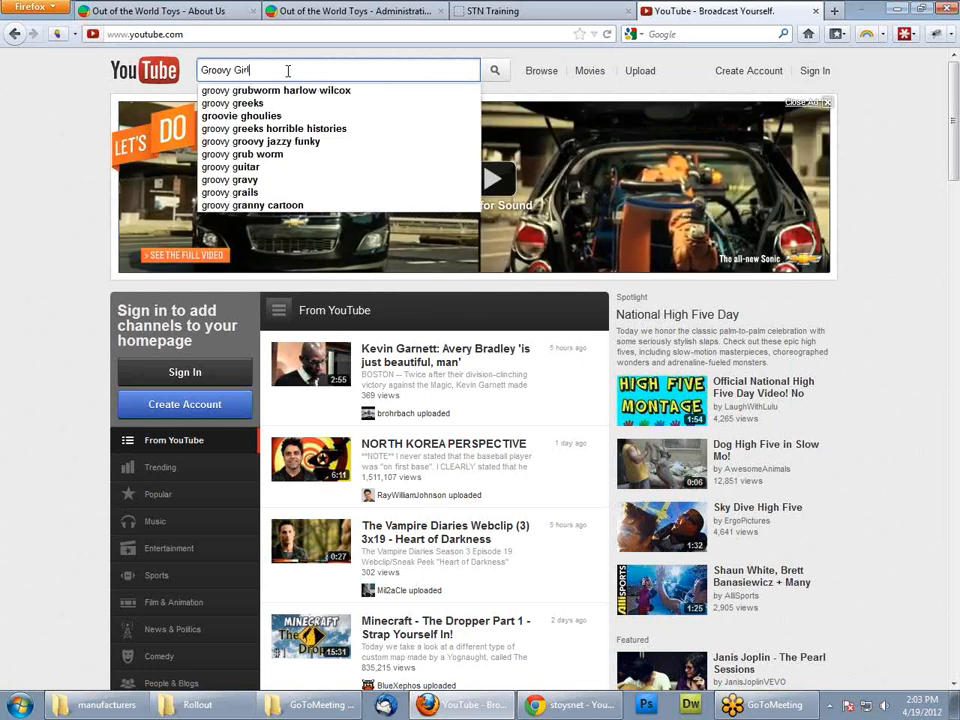
key("Return")
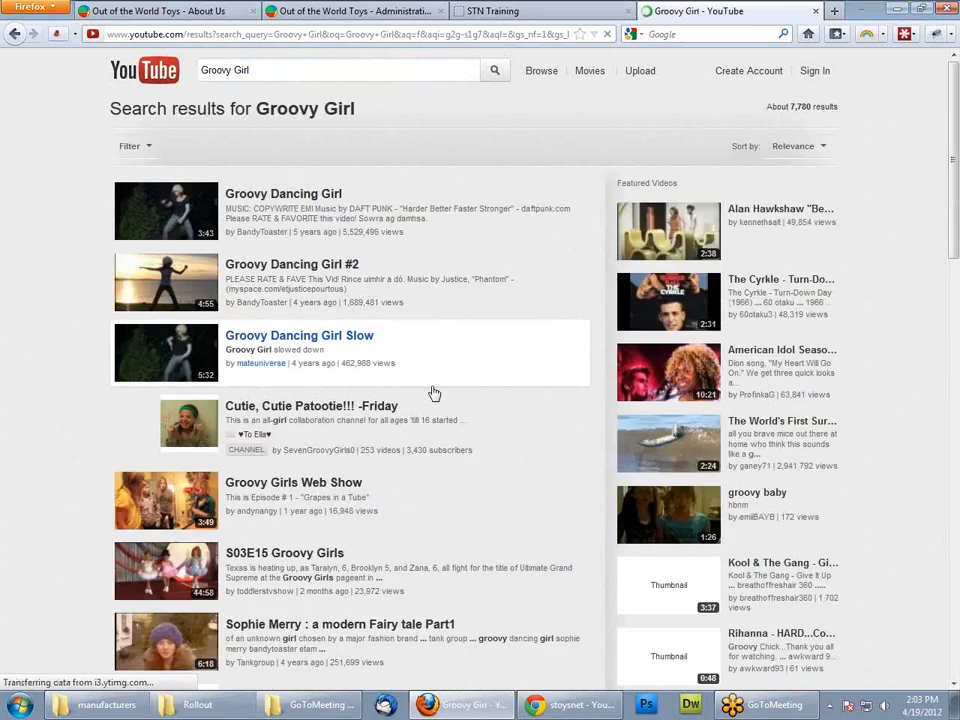
Step: Open the video "Groovy Girls Craftilicious Cupcake Creations from Manhattan Toy" from the results and pause it
scroll(95, 362, "down", 5)
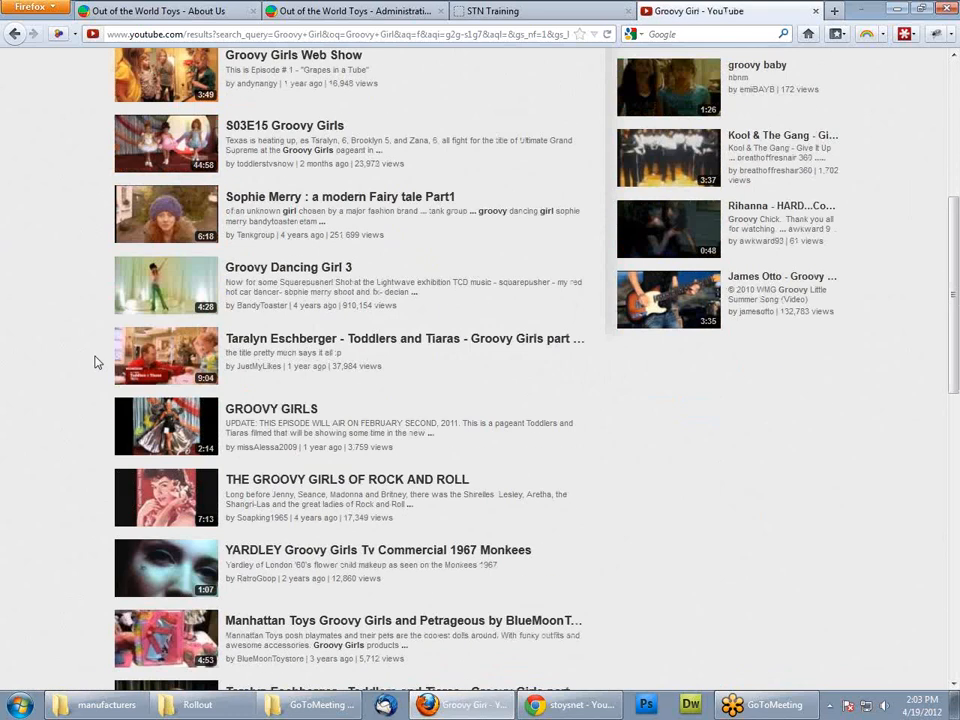
scroll(95, 362, "down", 4)
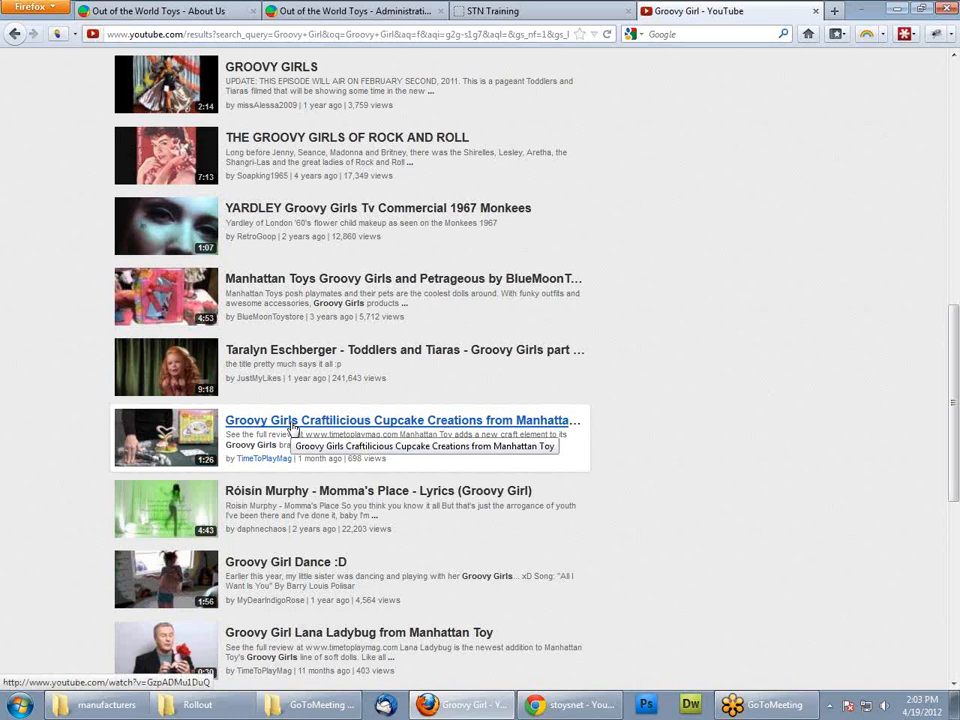
left_click(293, 422)
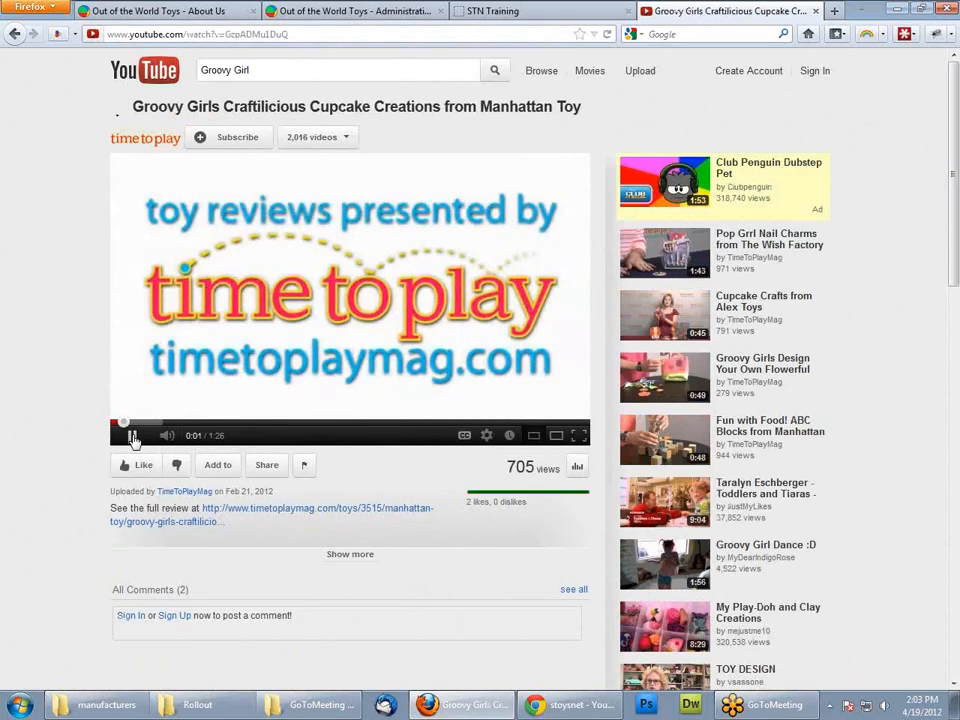
left_click(133, 437)
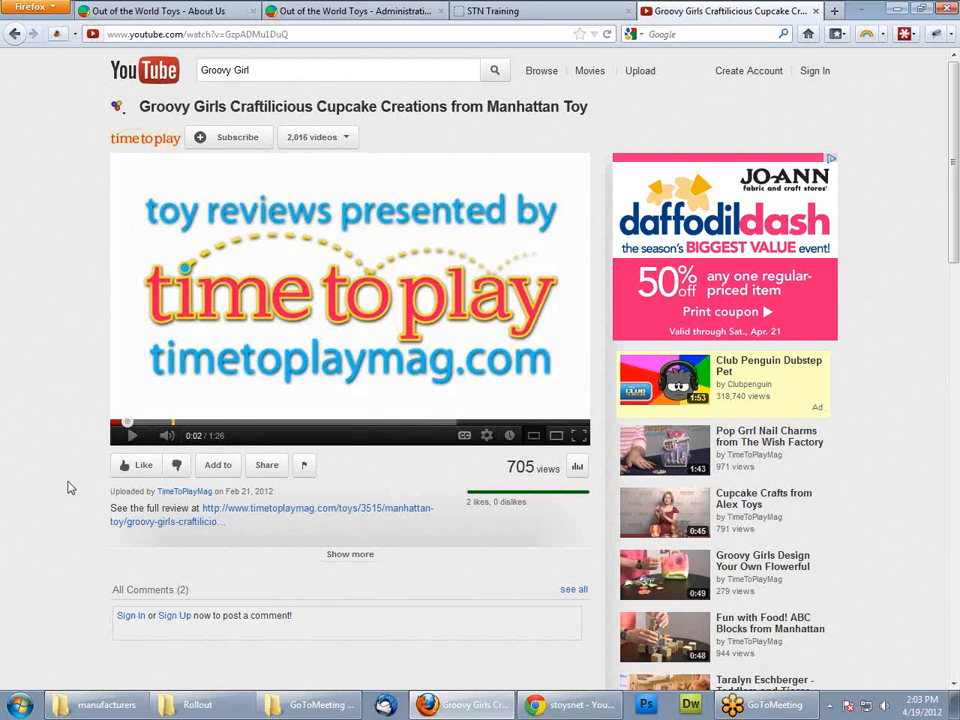
Step: Display the video's embed code from its sharing options and copy the whole iframe snippet
left_click(268, 466)
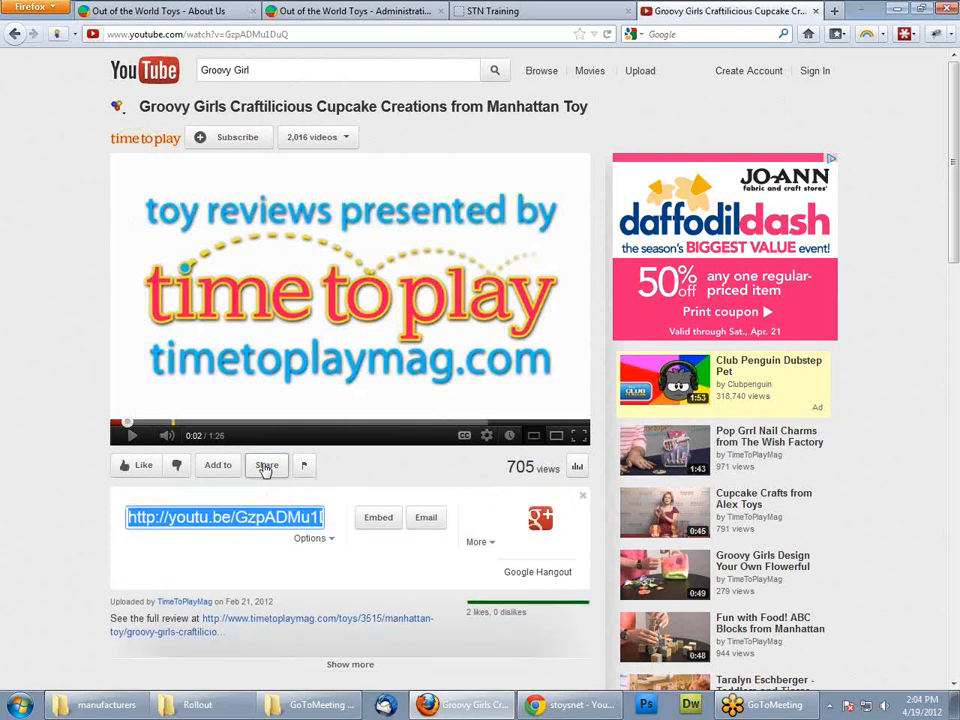
left_click(379, 519)
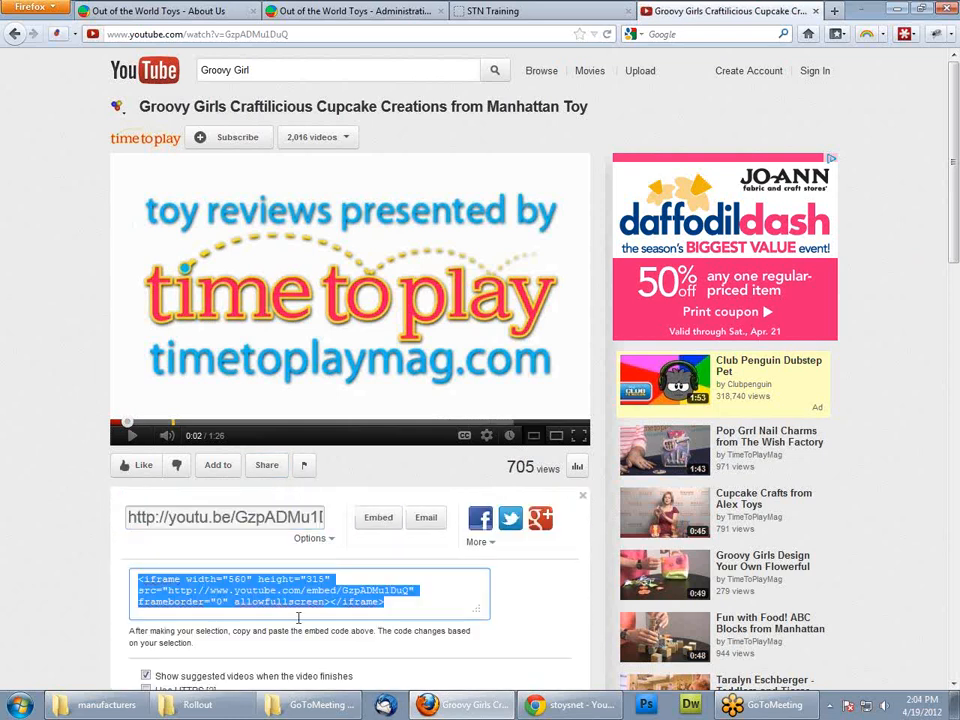
right_click(216, 589)
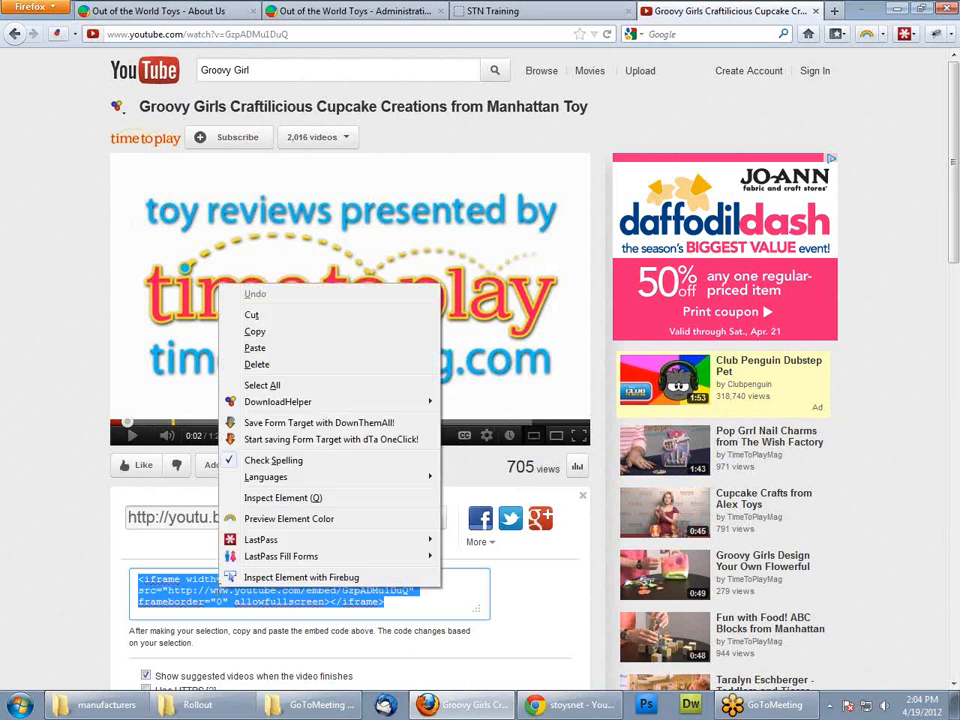
left_click(259, 338)
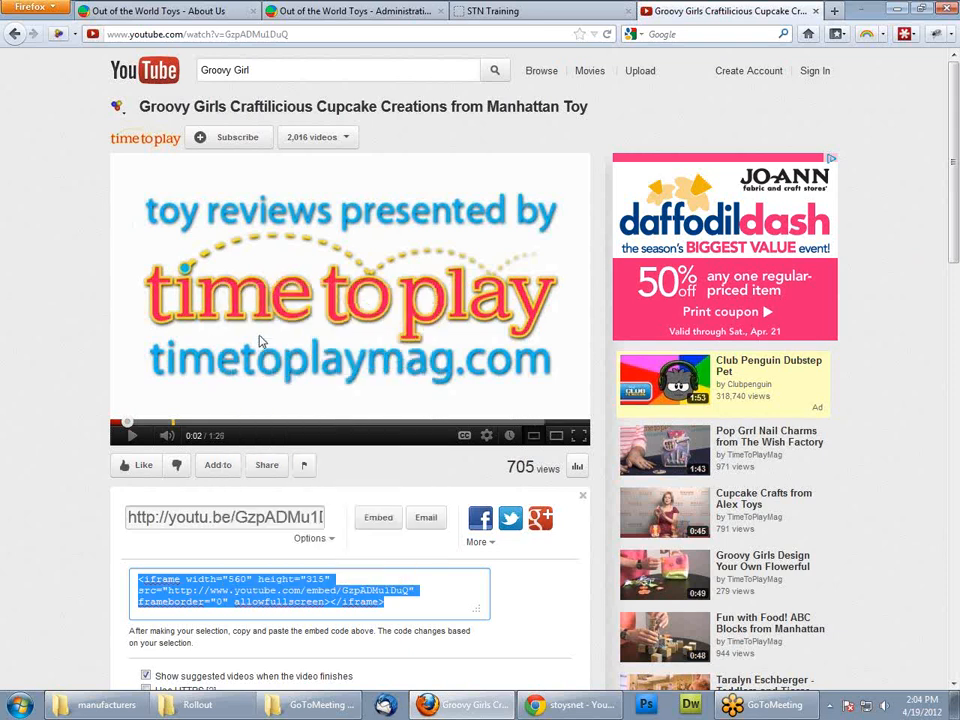
Step: Return to the Editor Overview item, leave the source view and add an empty paragraph after "This is a return"
left_click(307, 12)
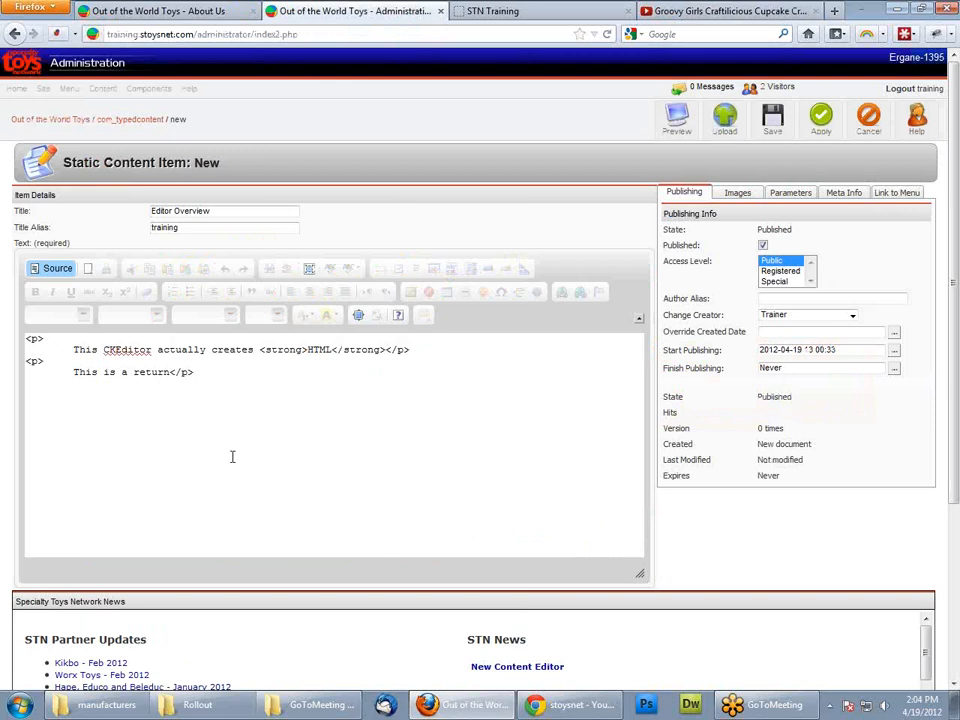
left_click(187, 438)
left_click(64, 271)
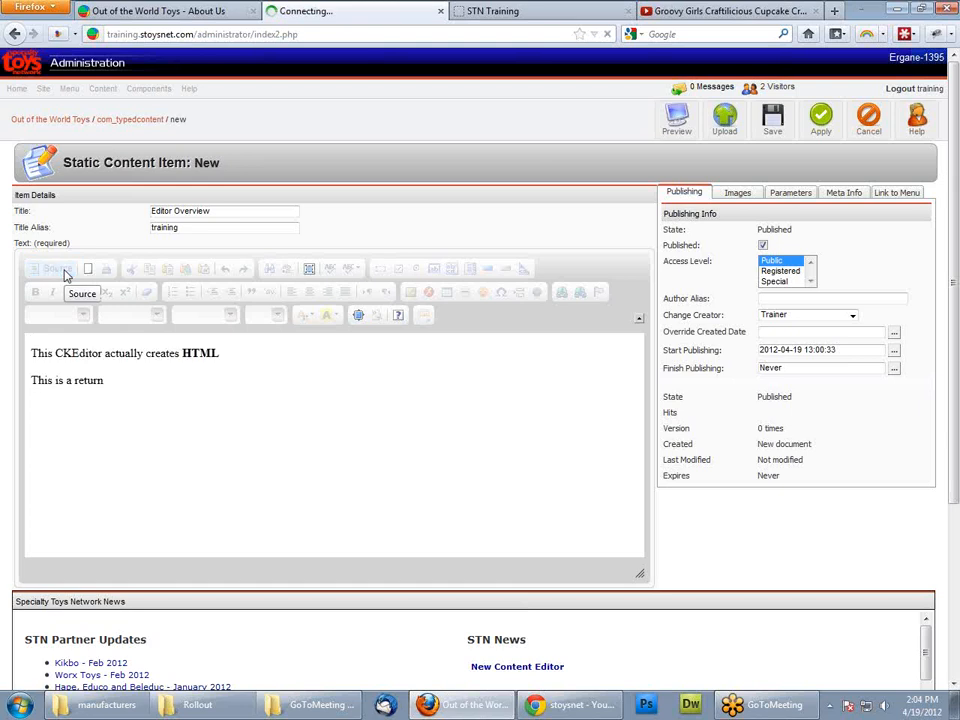
left_click(111, 375)
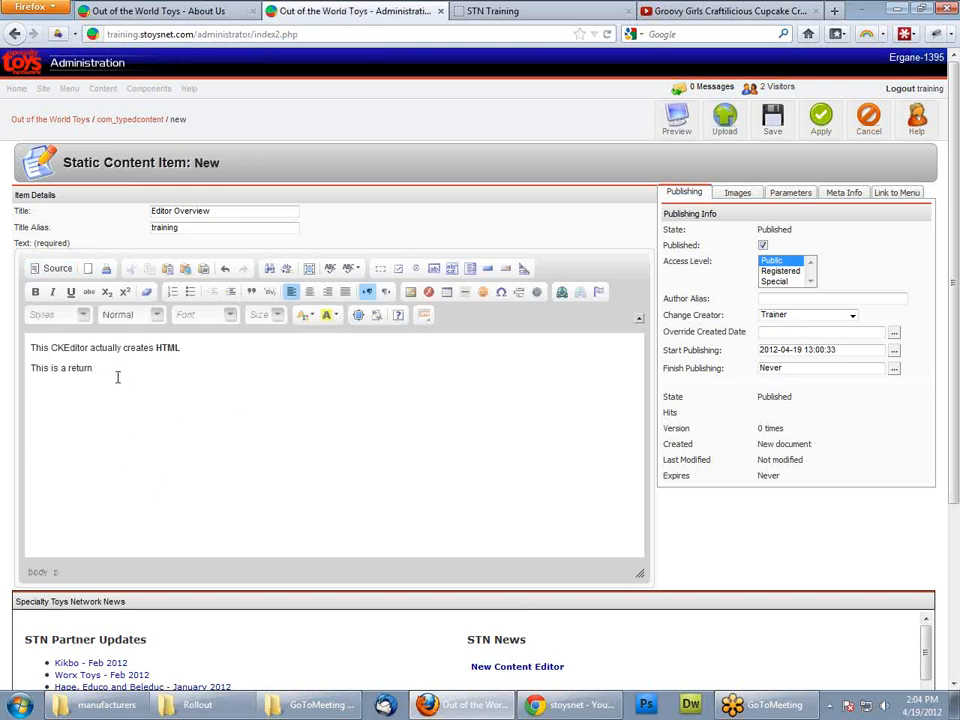
key("Return")
Step: In the HTML source, replace the empty paragraph's &nbsp; with the copied YouTube iframe embed code
left_click(48, 271)
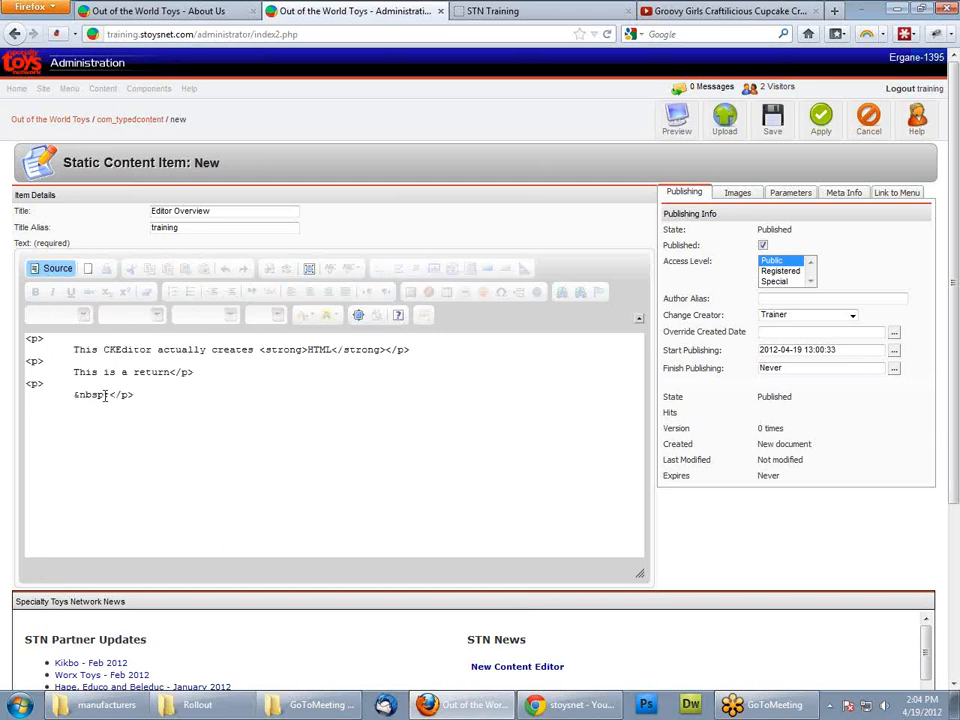
left_click_drag(110, 395, 75, 395)
right_click(76, 398)
left_click(133, 460)
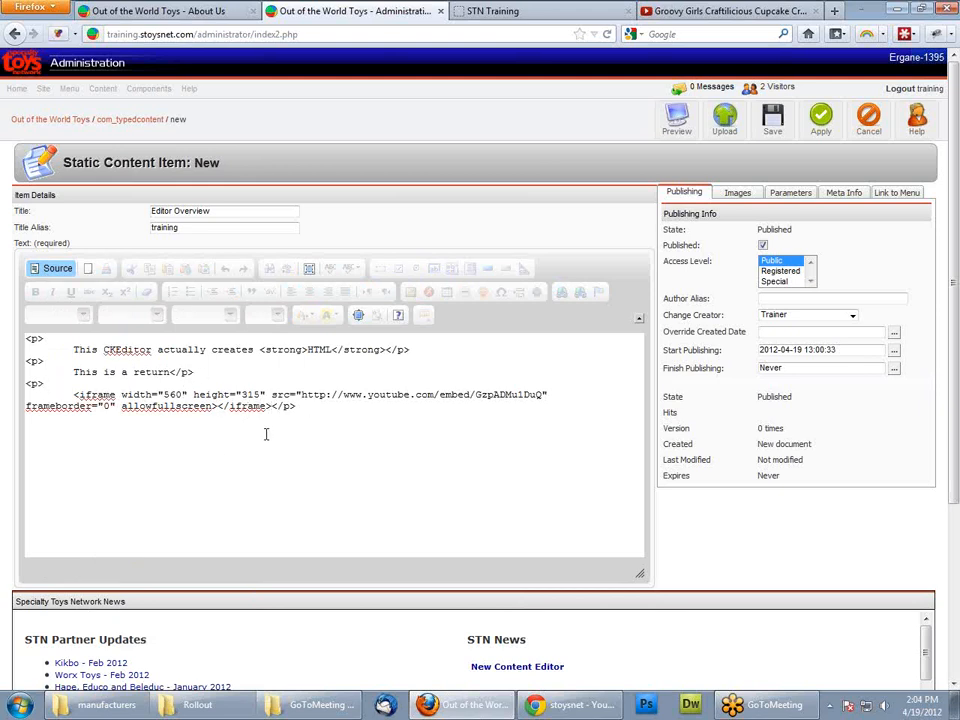
Step: Examine the width and height values in the iframe embed code, and check the video's placeholder in the visual view
double_click(90, 395)
left_click(160, 395)
double_click(254, 395)
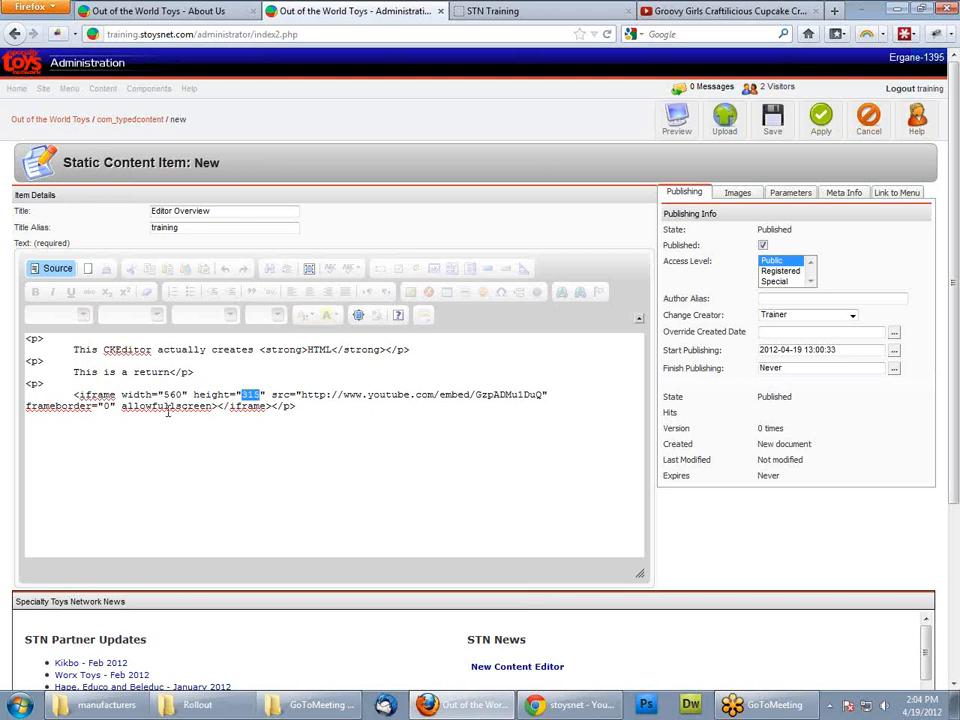
left_click(58, 270)
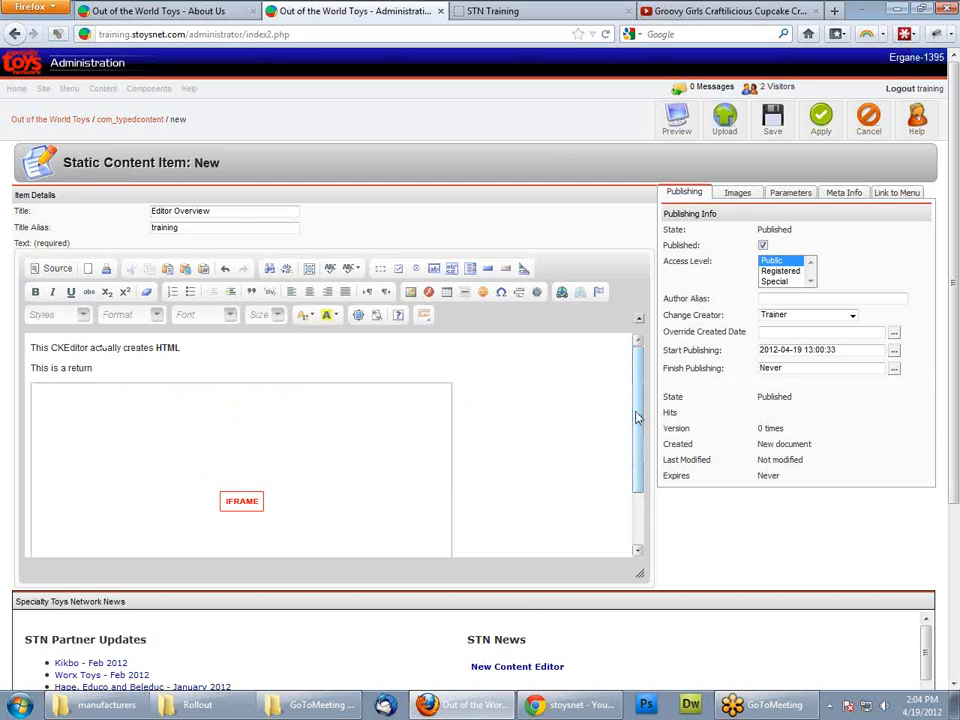
mouse_move(637, 418)
left_mouse_down()
mouse_move(643, 453)
mouse_move(643, 412)
left_mouse_up()
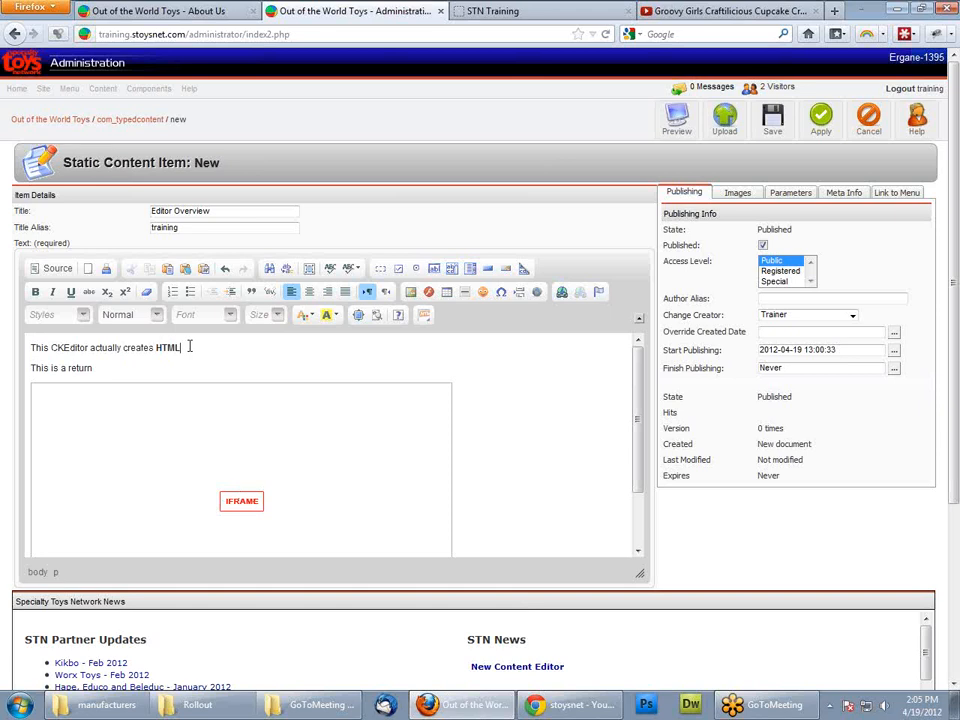
Step: Add the lines Blue, Green, Red and Yellow as separate paragraphs below "This CKEditor actually creates HTML"
key("Return")
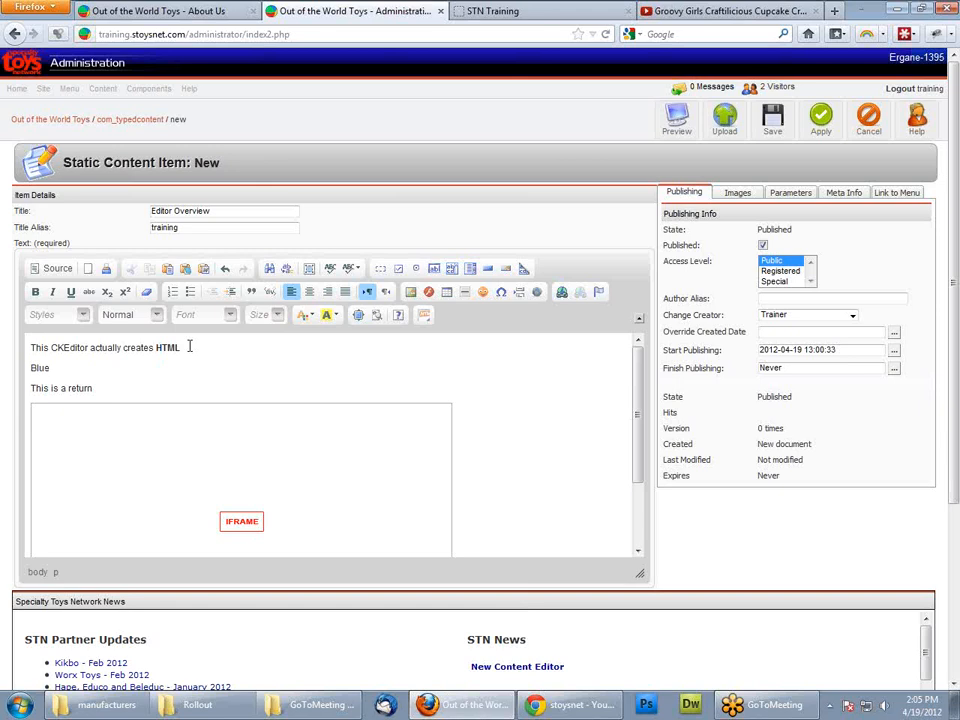
key("Return")
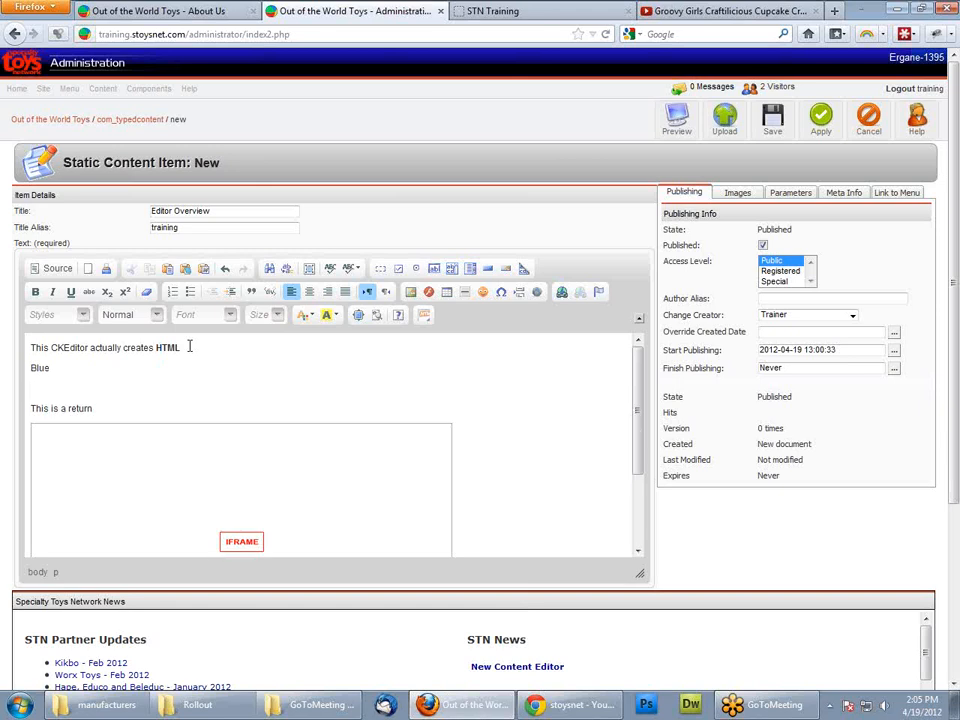
type("Green")
key("Return")
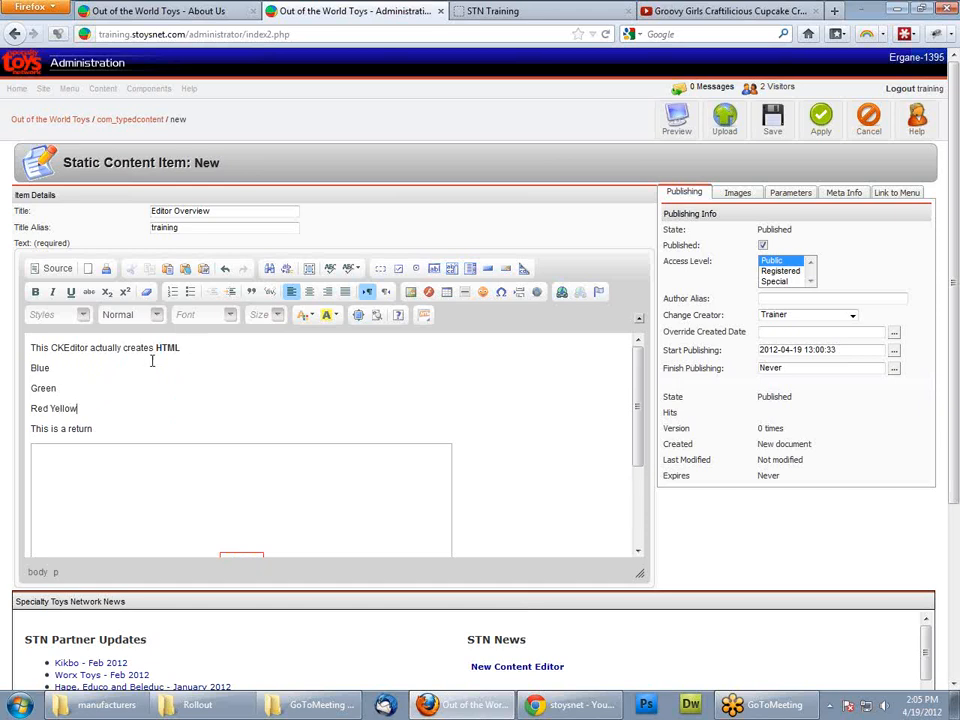
left_click(52, 408)
key("Return")
Step: Try numbered and bulleted list formatting on the four color lines, and return them to plain paragraphs
left_click_drag(81, 420, 9, 375)
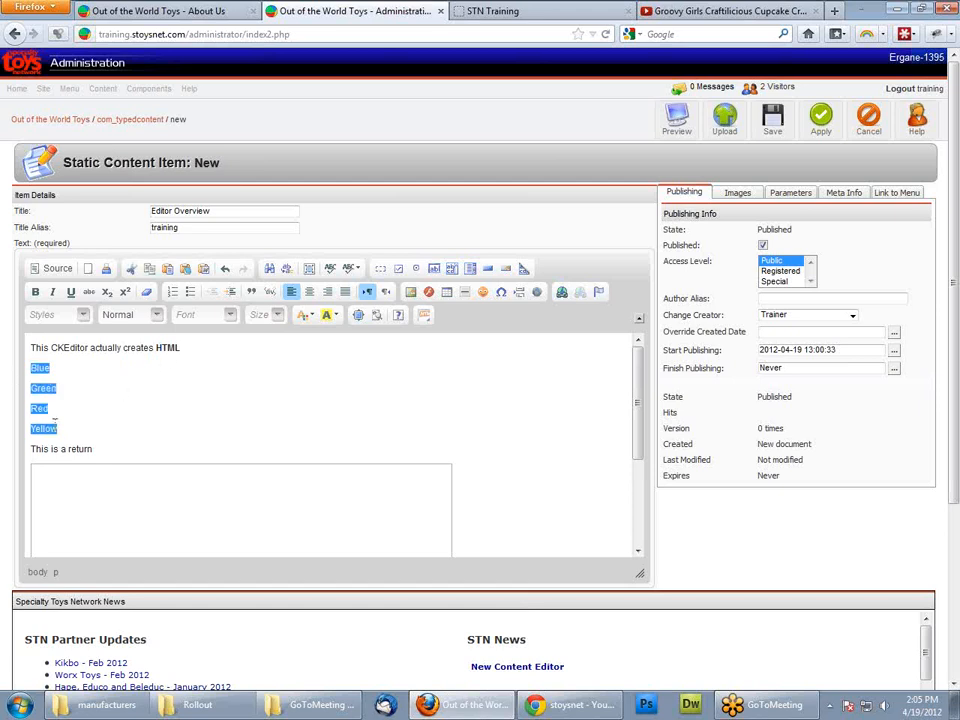
left_click(172, 291)
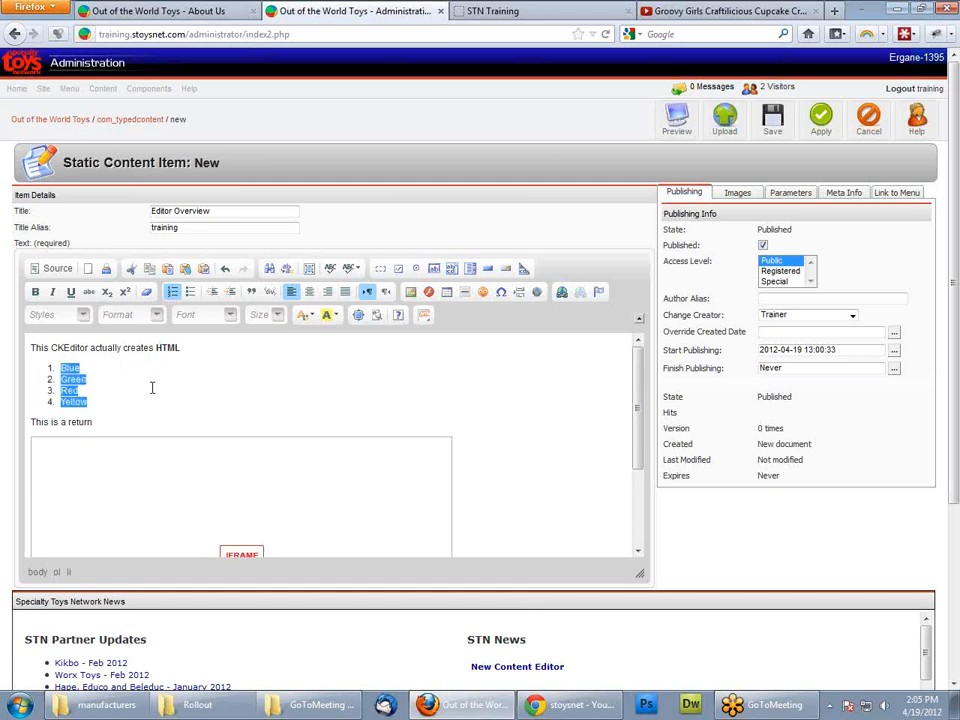
left_click(203, 394)
left_click_drag(114, 403, 41, 367)
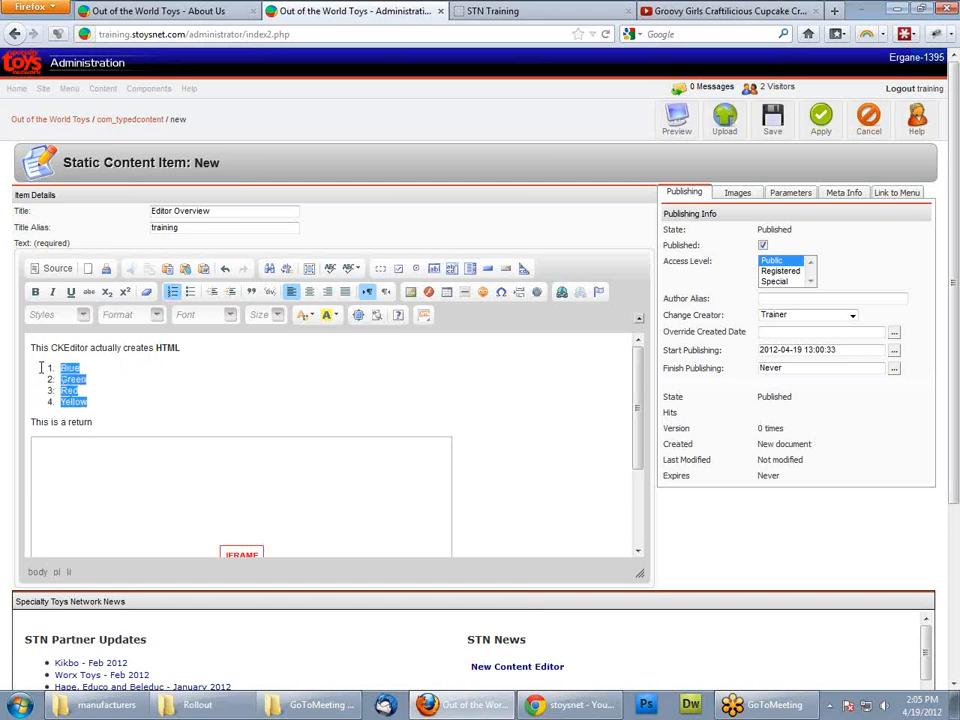
left_click(190, 292)
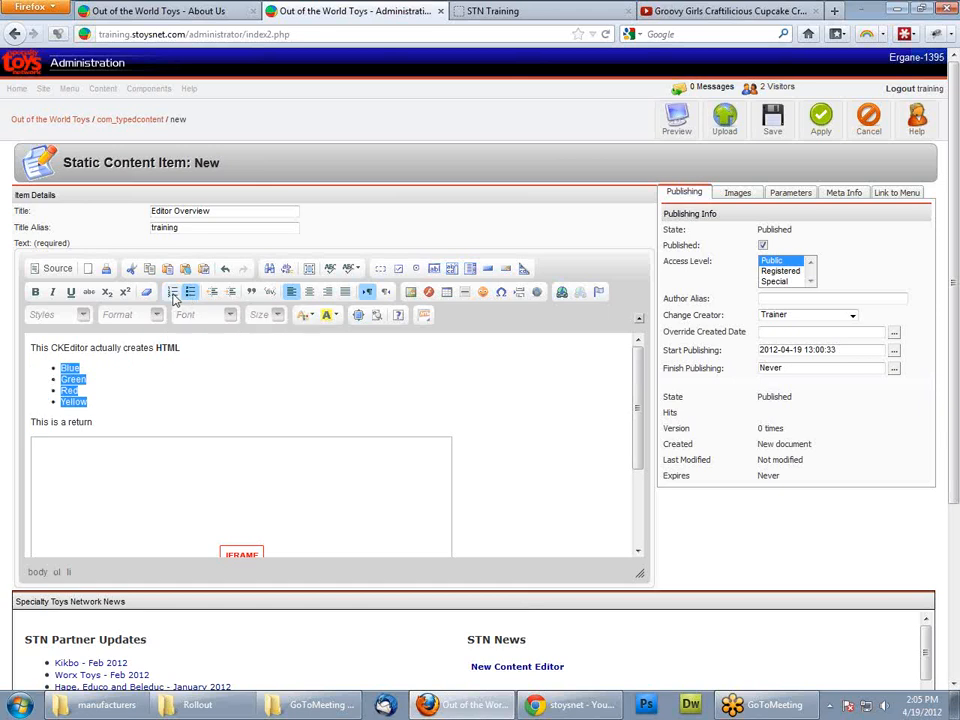
left_click(173, 294)
left_click(173, 294)
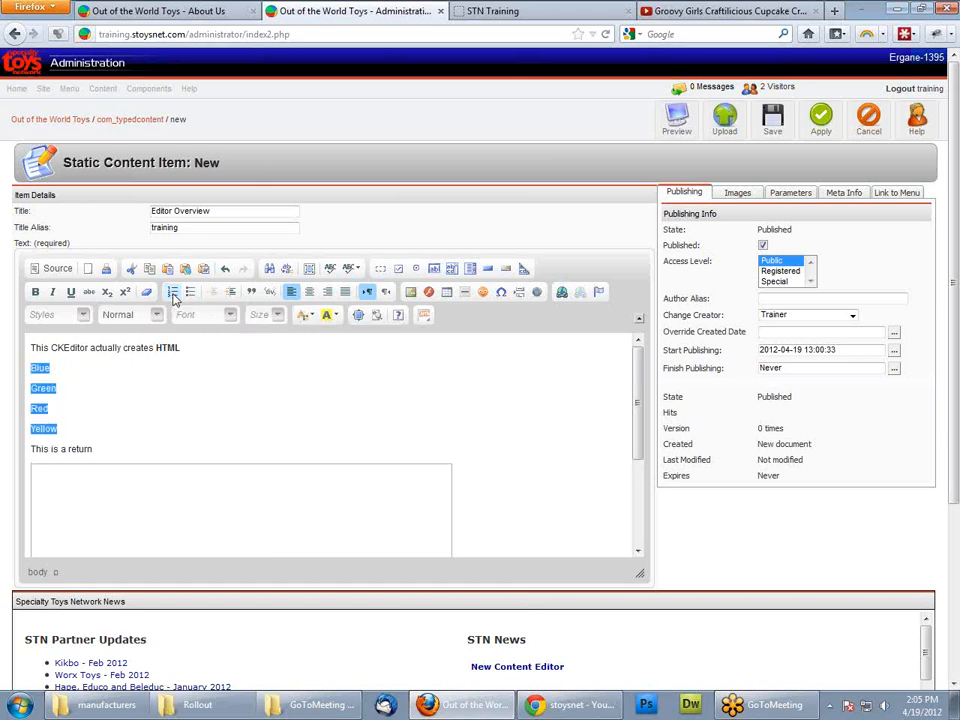
left_click(173, 294)
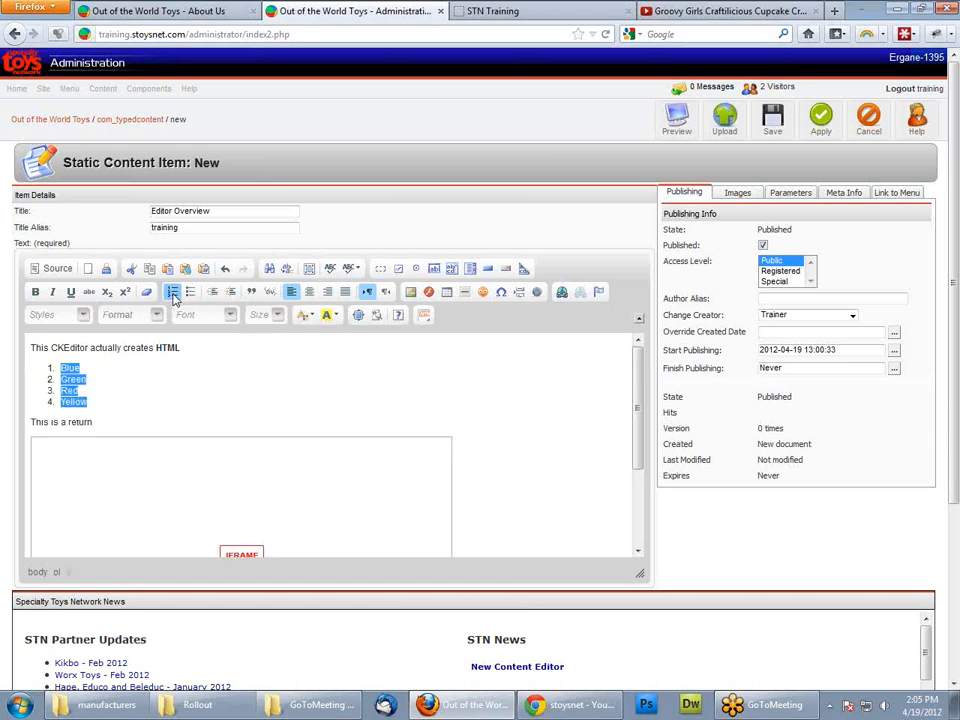
left_click(173, 294)
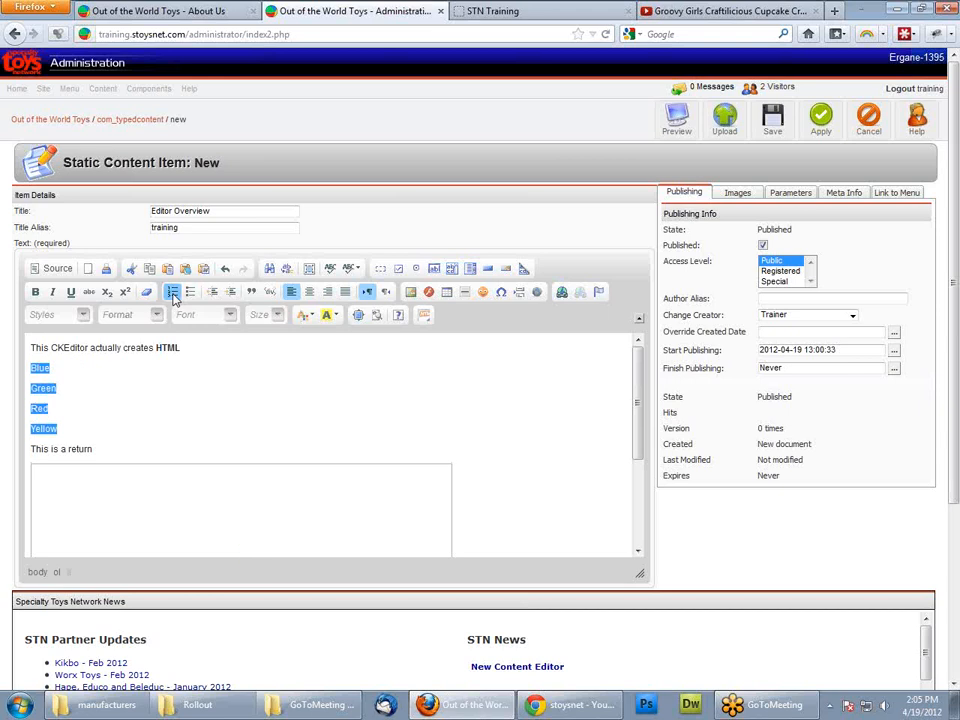
Step: Try indenting and block-quoting the four color lines, and remove both formats again
left_click(230, 291)
left_click(212, 291)
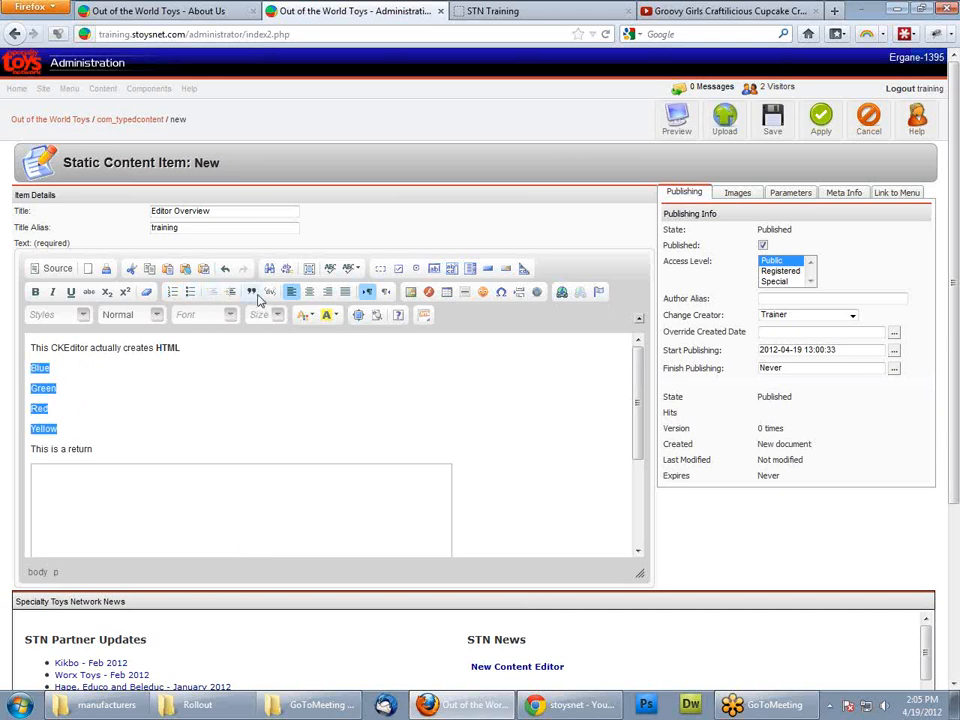
left_click(252, 293)
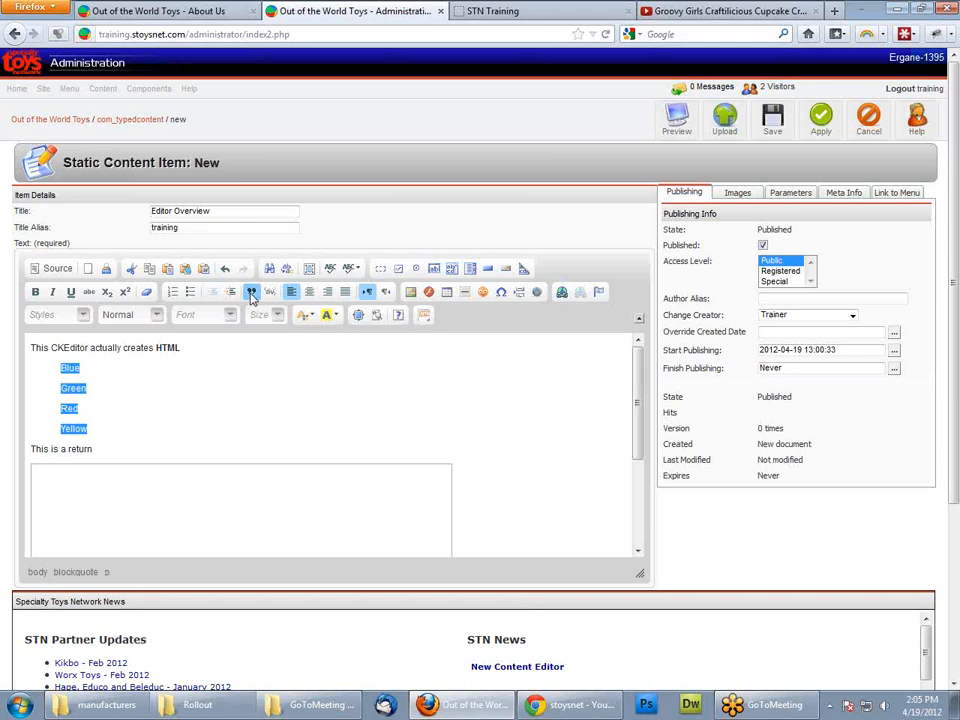
left_click(252, 293)
left_click(135, 386)
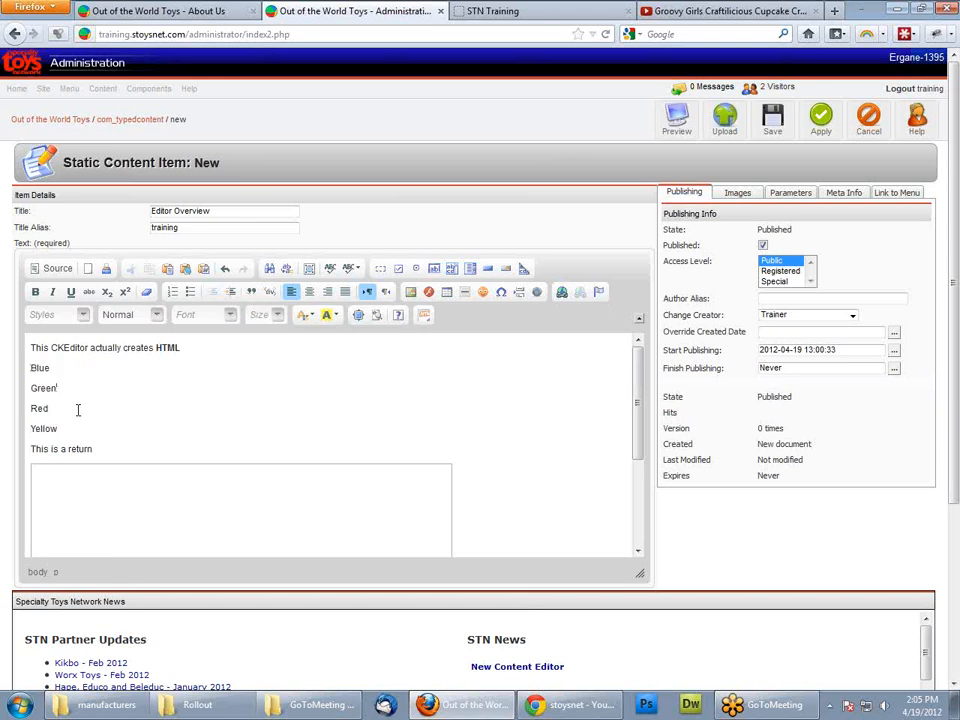
Step: Format the lines Blue, Green, Red and Yellow as a numbered list
left_click_drag(62, 430, 30, 367)
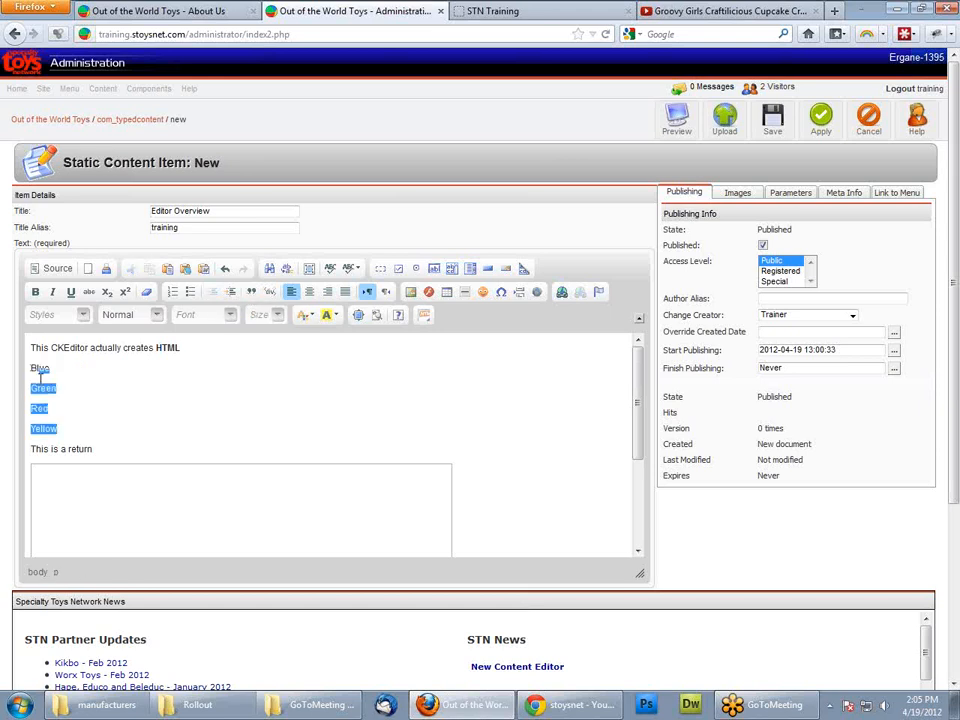
left_click(48, 296)
left_click(48, 296)
left_click(173, 292)
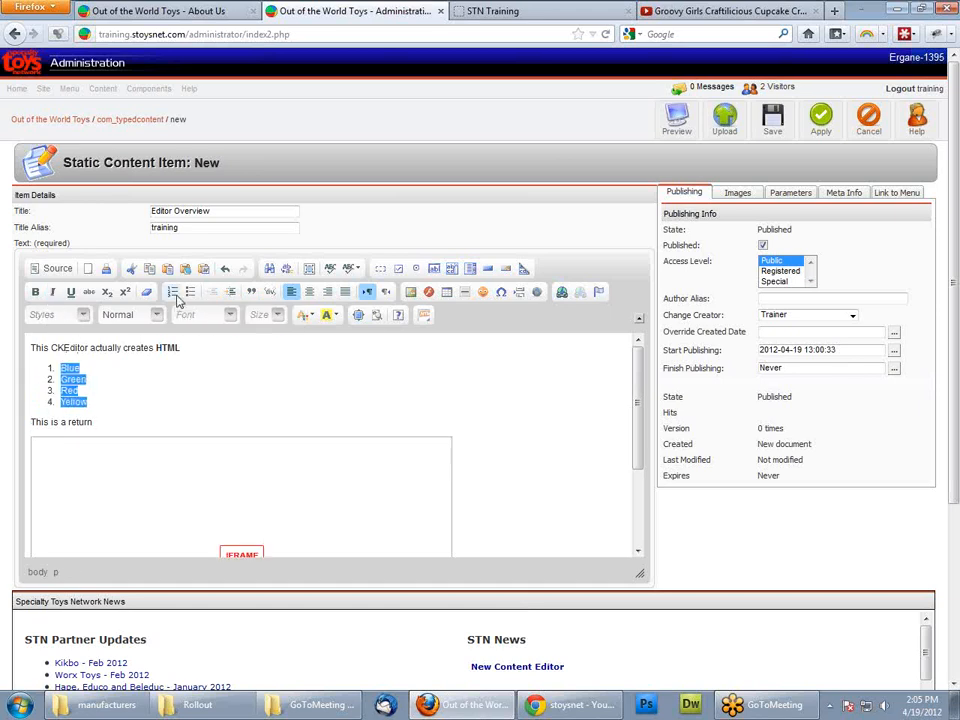
left_click(158, 386)
Step: Examine the ol and li tags of the color list in the HTML source, and return to the visual view
left_click(50, 268)
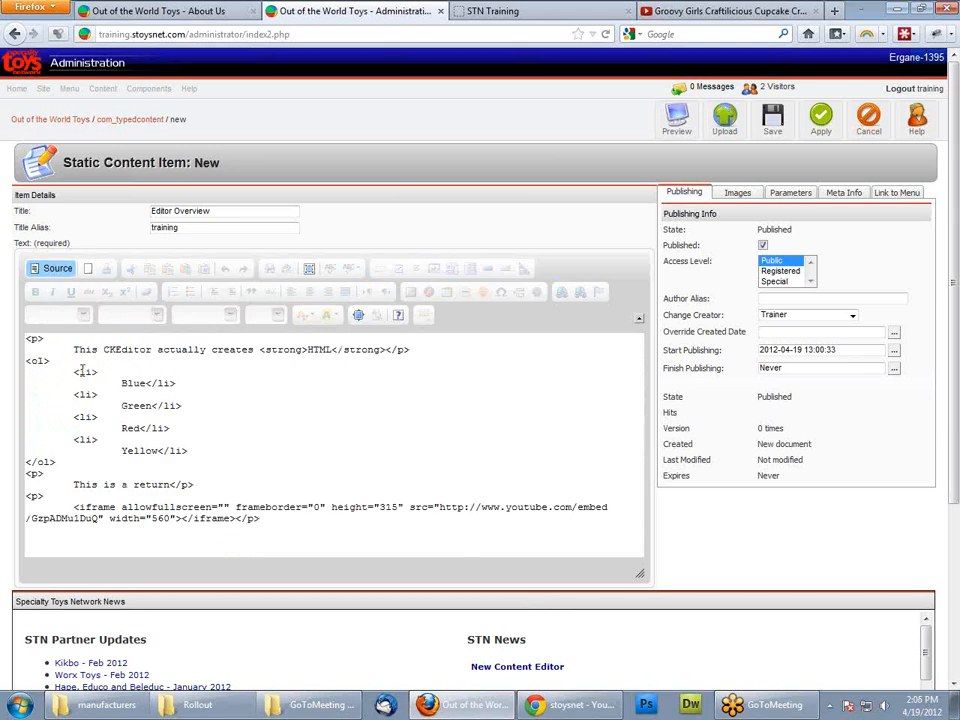
double_click(42, 360)
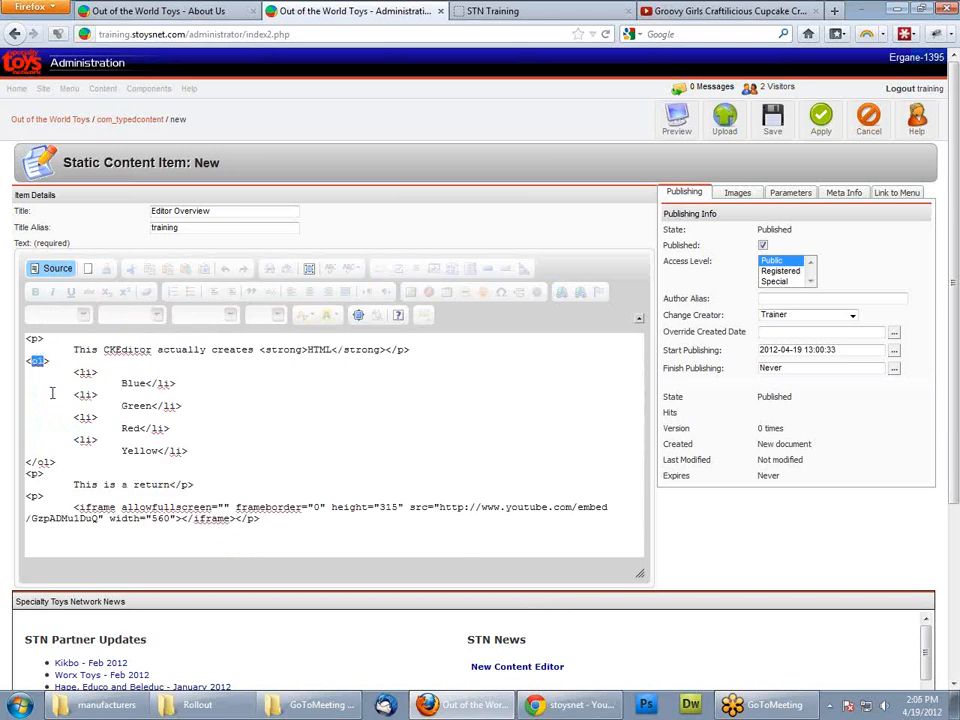
double_click(86, 372)
double_click(165, 383)
left_click(117, 392)
left_click_drag(93, 393, 92, 402)
left_click(105, 397)
left_click(55, 268)
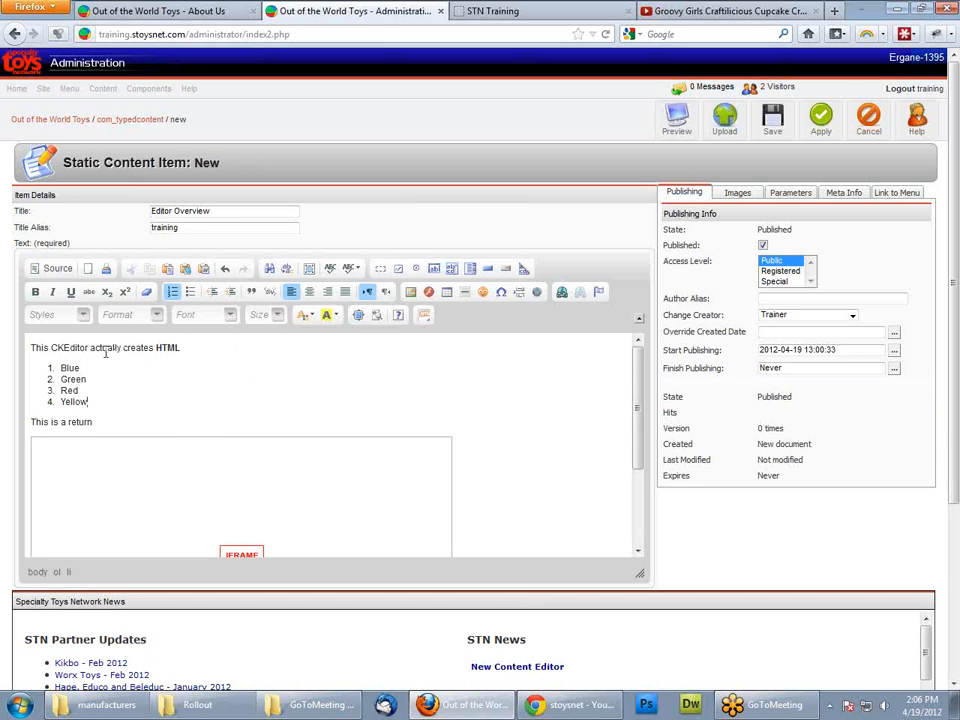
Step: Add a paragraph reading "This is a Title" directly below the numbered list
left_click(115, 418)
left_click(112, 405)
key("Return")
key("Return")
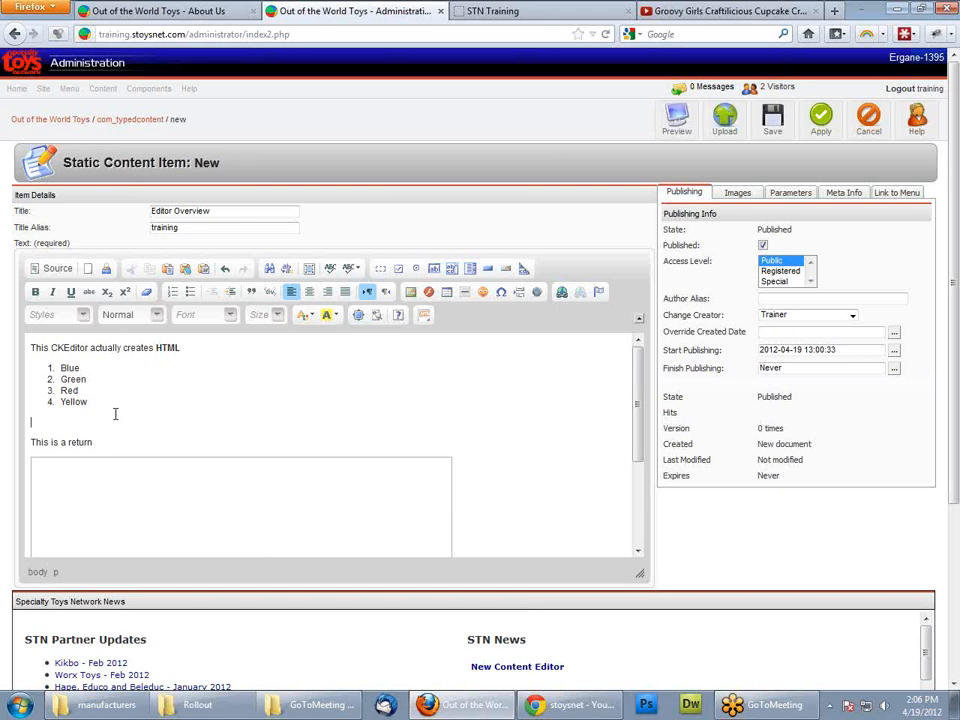
type("This is a Title")
Step: Look through the available font sizes and font names for the "This is a Title" line without applying any
left_click_drag(90, 422, 33, 420)
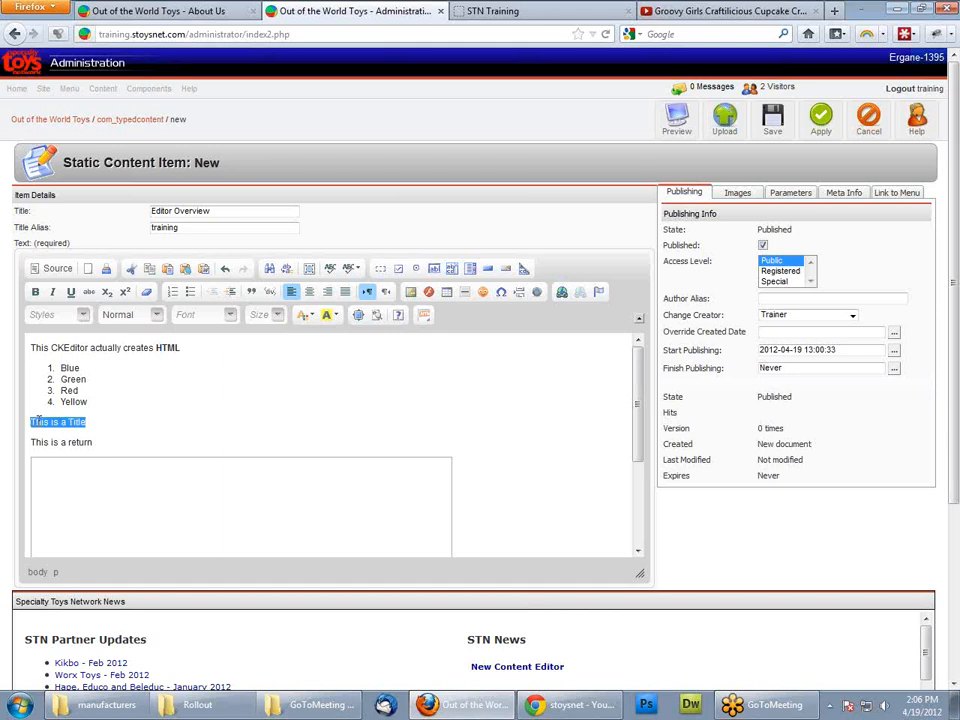
left_click(32, 422)
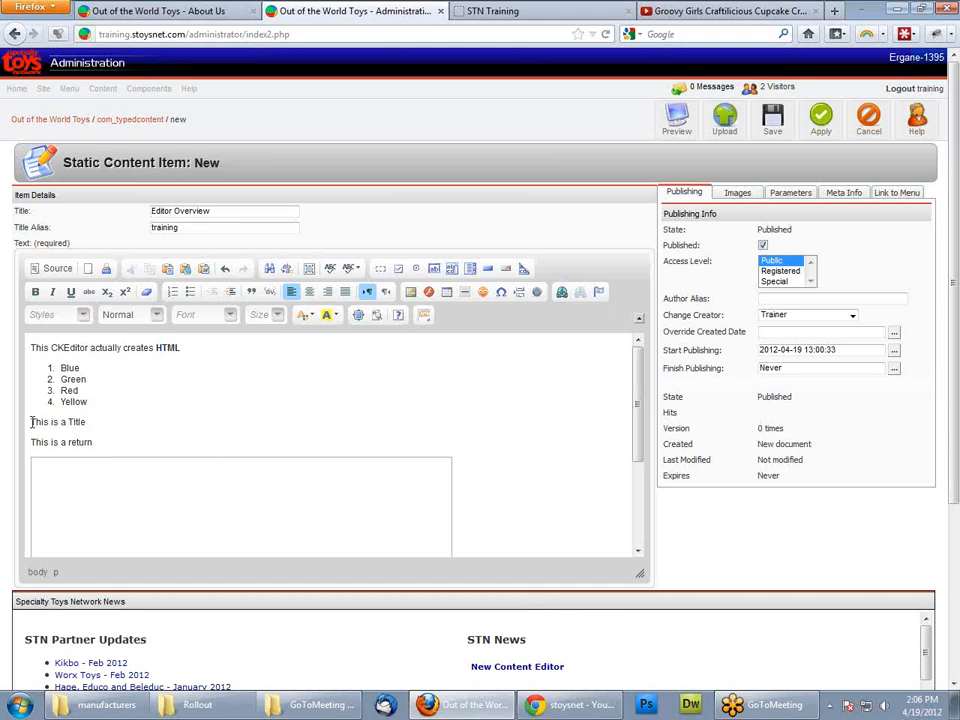
left_click_drag(32, 422, 96, 422)
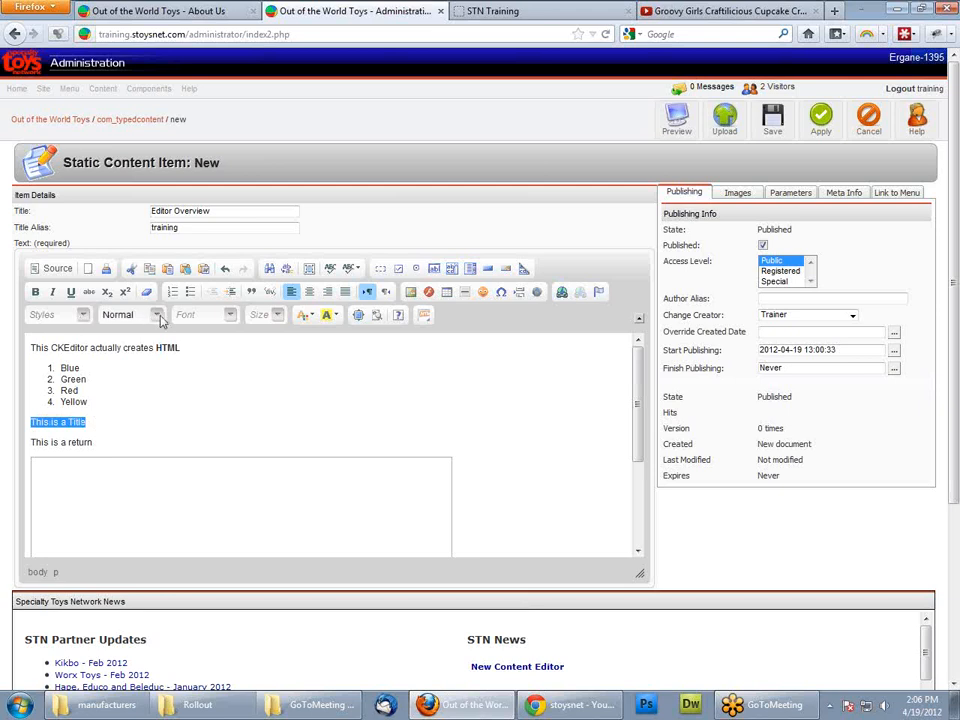
left_click(264, 315)
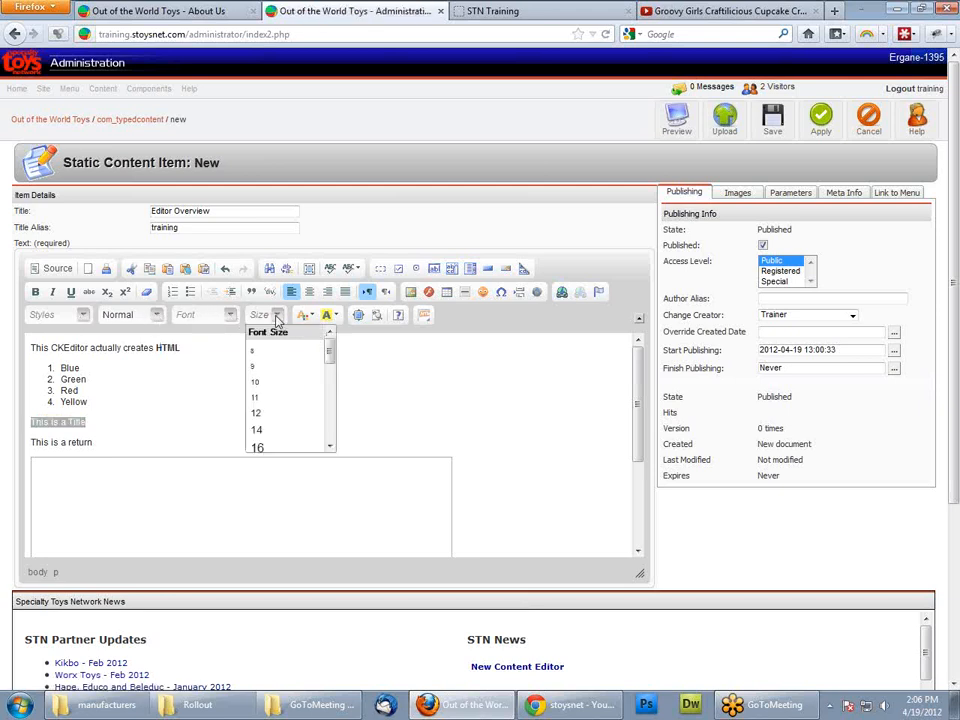
left_click_drag(328, 354, 350, 338)
left_click(371, 356)
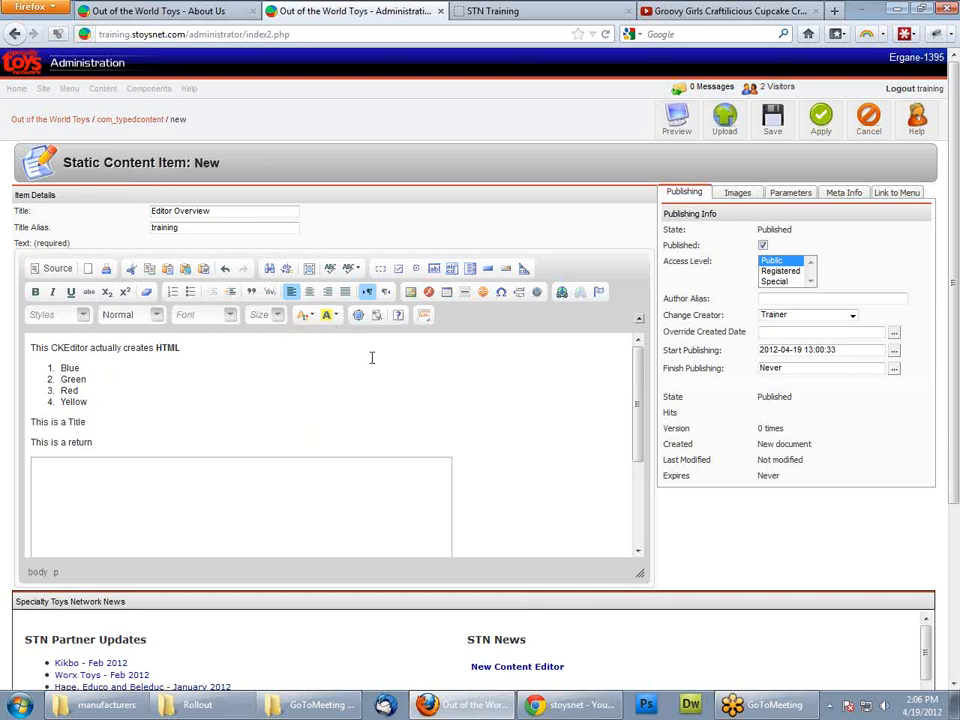
left_click(230, 315)
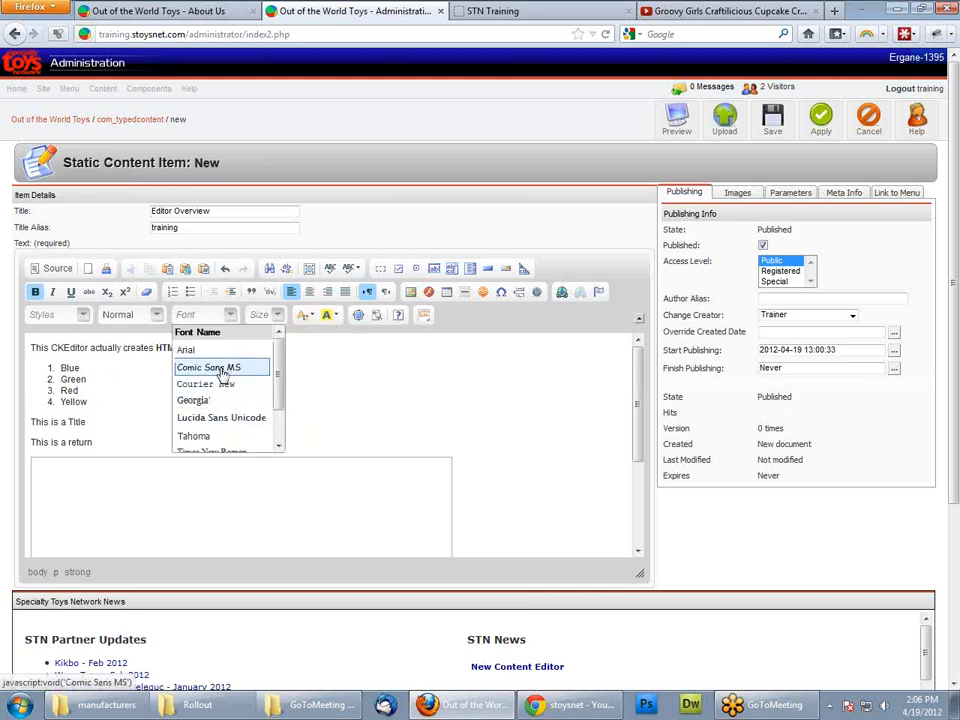
left_click(167, 416)
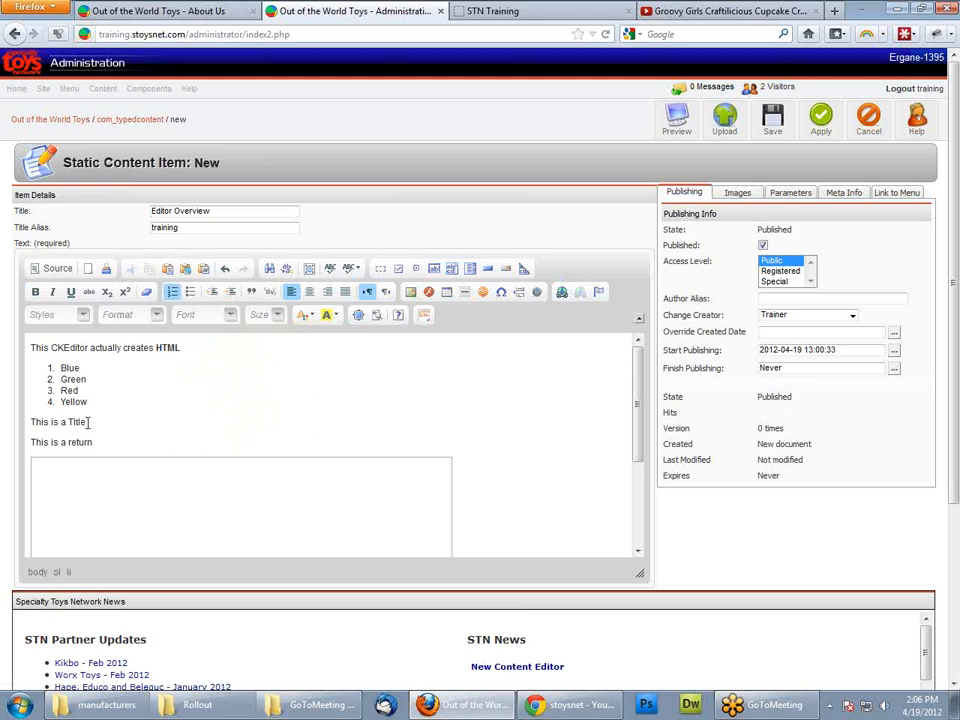
Step: Apply the Heading 2 paragraph format to the "This is a Title" line
left_click_drag(88, 422, 11, 413)
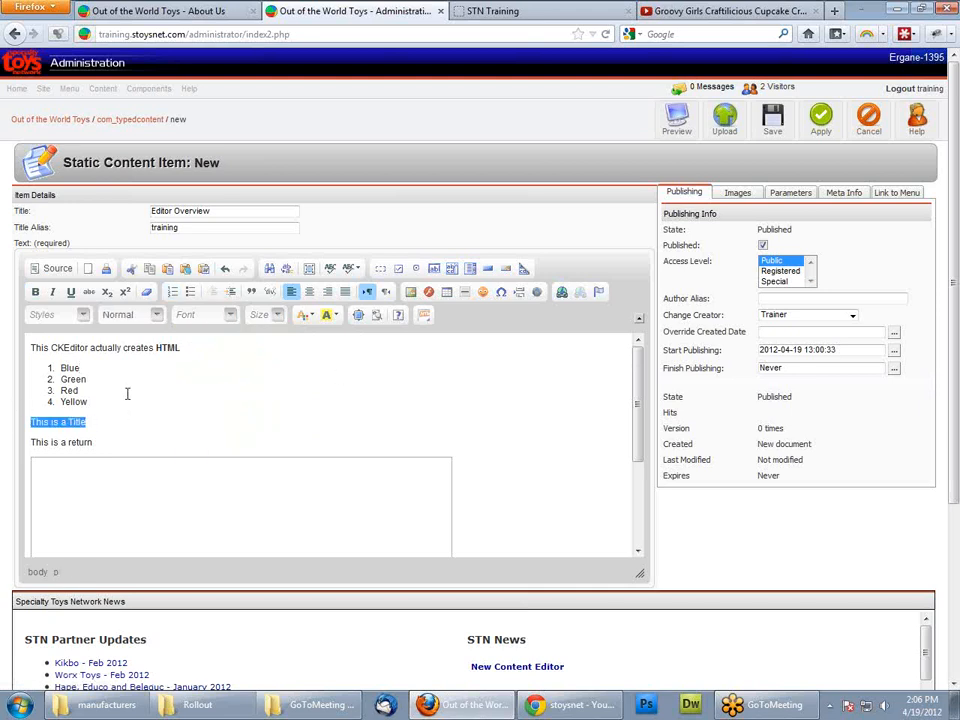
left_click(157, 315)
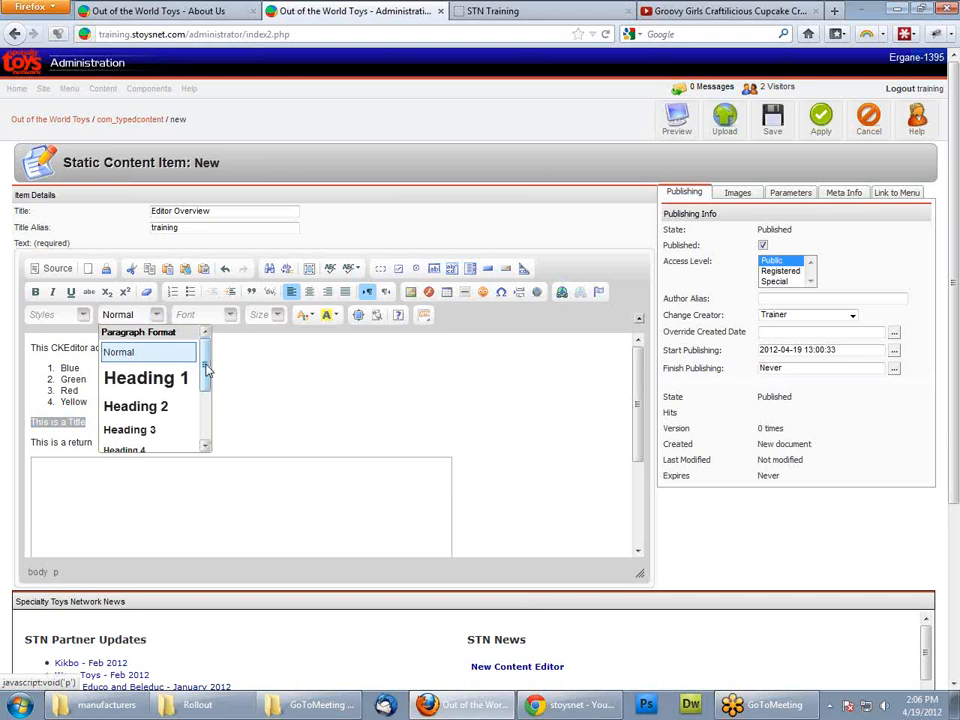
left_click_drag(206, 370, 208, 383)
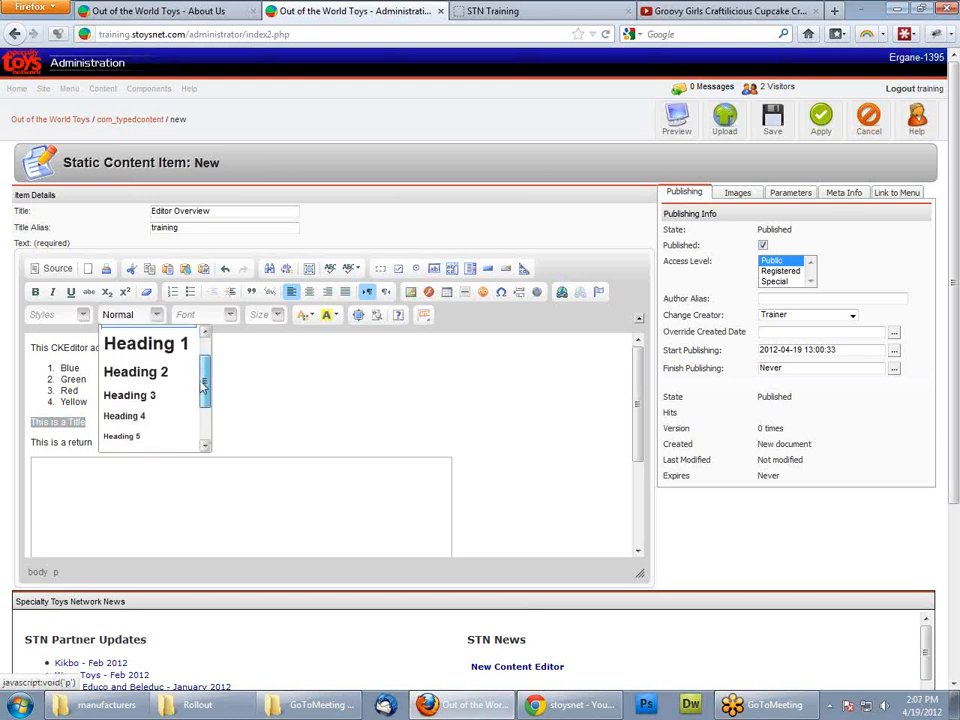
left_click(120, 381)
left_click(136, 429)
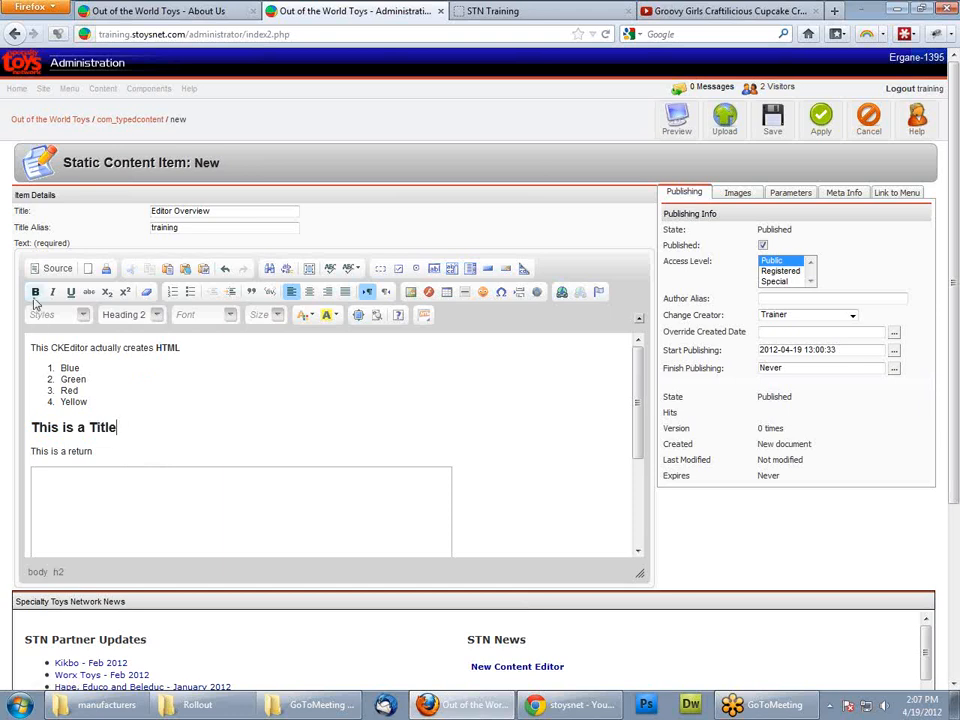
Step: Examine the h2 tag around "This is a Title" in the HTML source
left_click(54, 268)
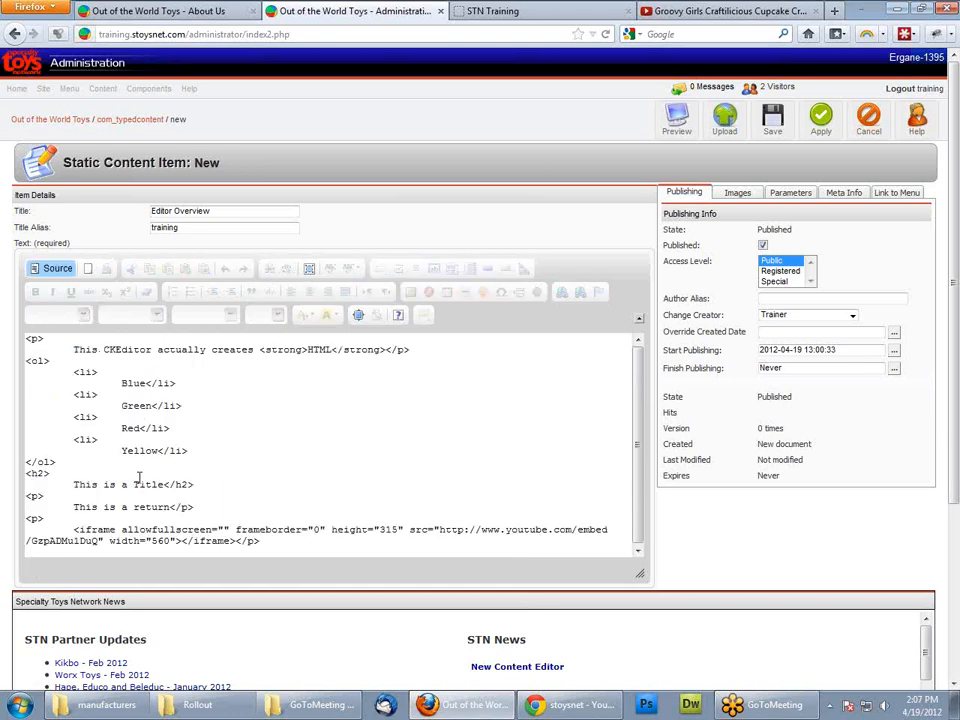
left_click_drag(49, 472, 25, 472)
left_click(37, 476)
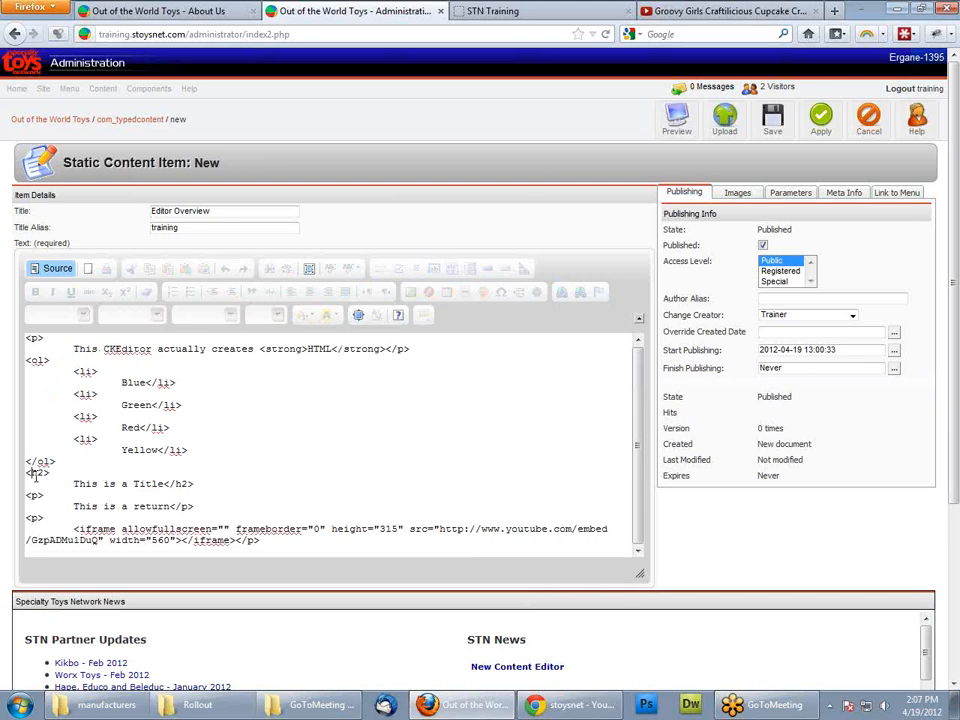
Step: Compare the h2 tag with the opening p tag in the HTML source, and return to the formatted view
double_click(37, 476)
left_click(39, 473)
left_click_drag(44, 338, 12, 340)
left_click(33, 339)
left_click(56, 269)
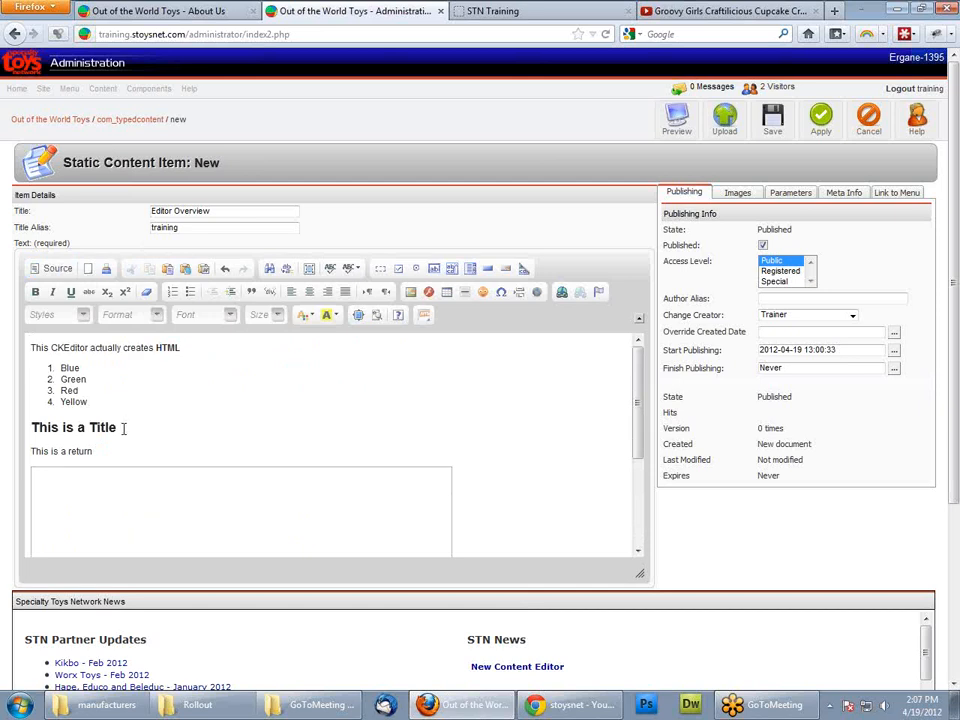
Step: Add one empty Normal paragraph between the "This is a Title" heading and the "This is a return" line
left_click(124, 427)
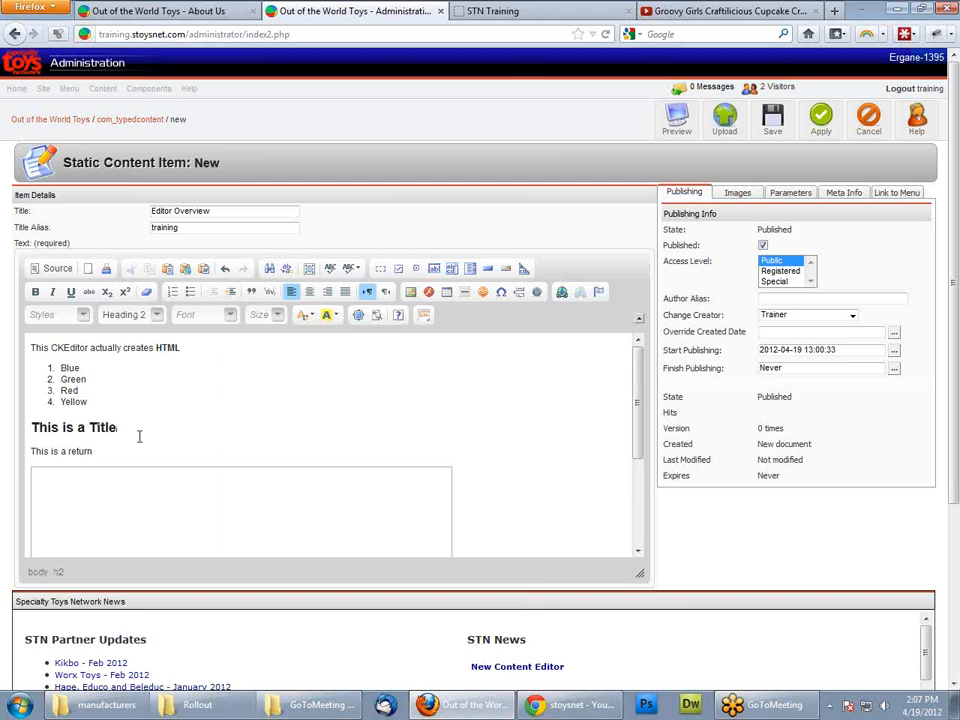
key("Return")
key("Return")
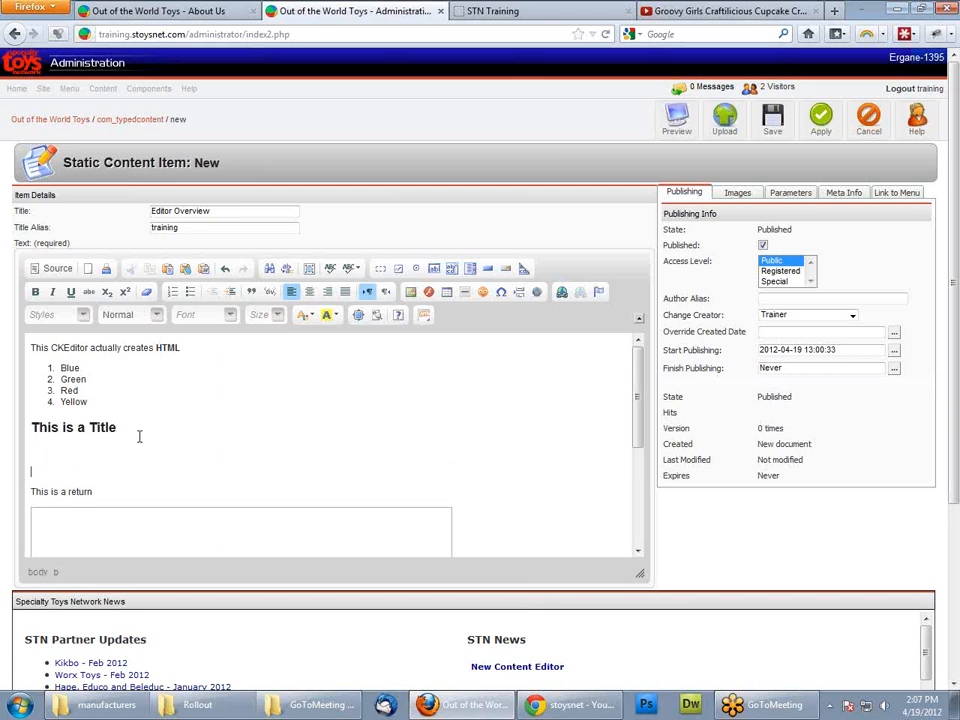
key("BackSpace")
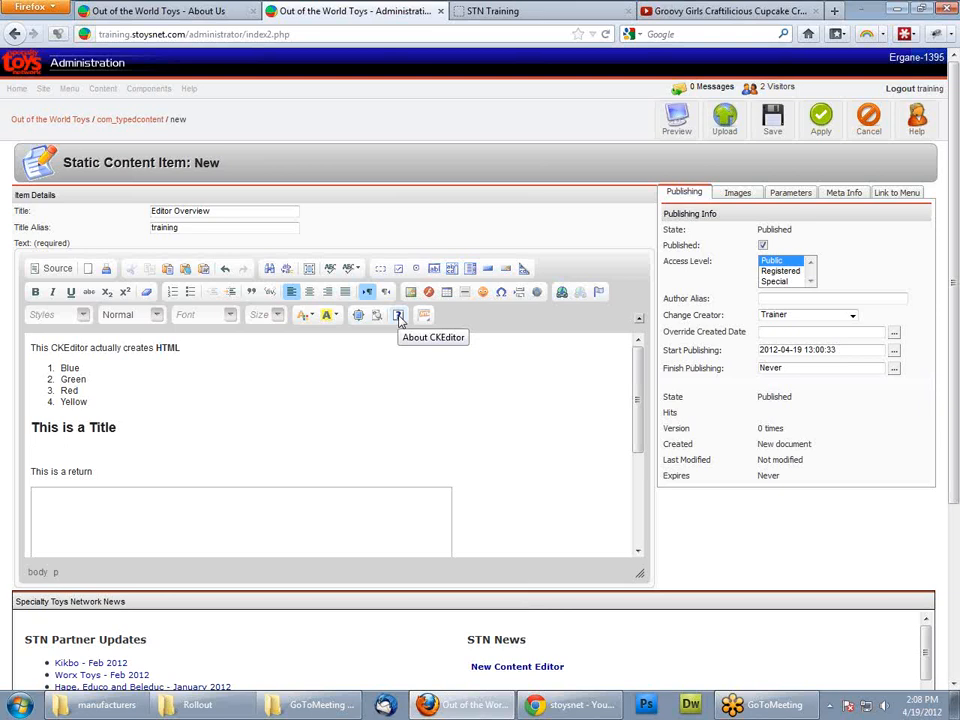
Step: Start inserting an image in the empty paragraph below the heading, and browse the server images to the donsfolder folder
left_click(53, 448)
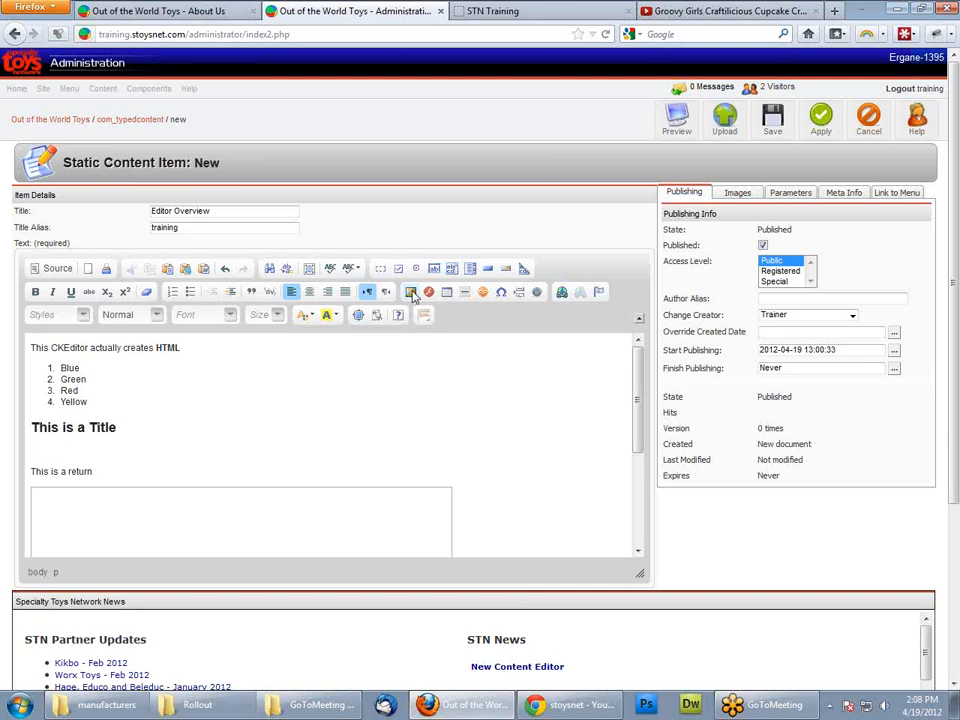
left_click(411, 292)
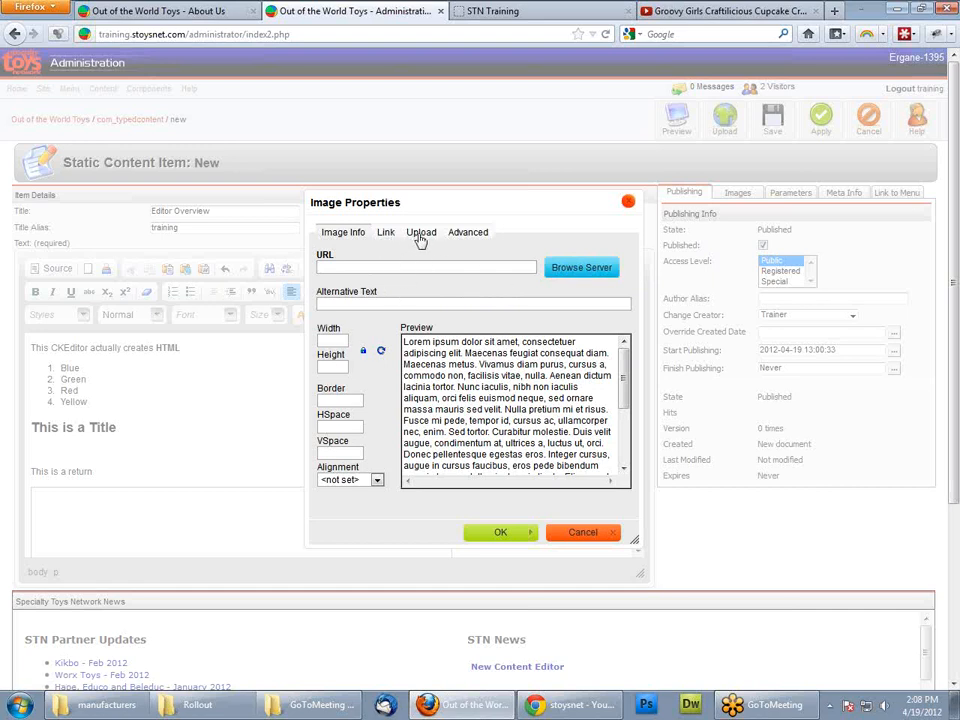
left_click(570, 270)
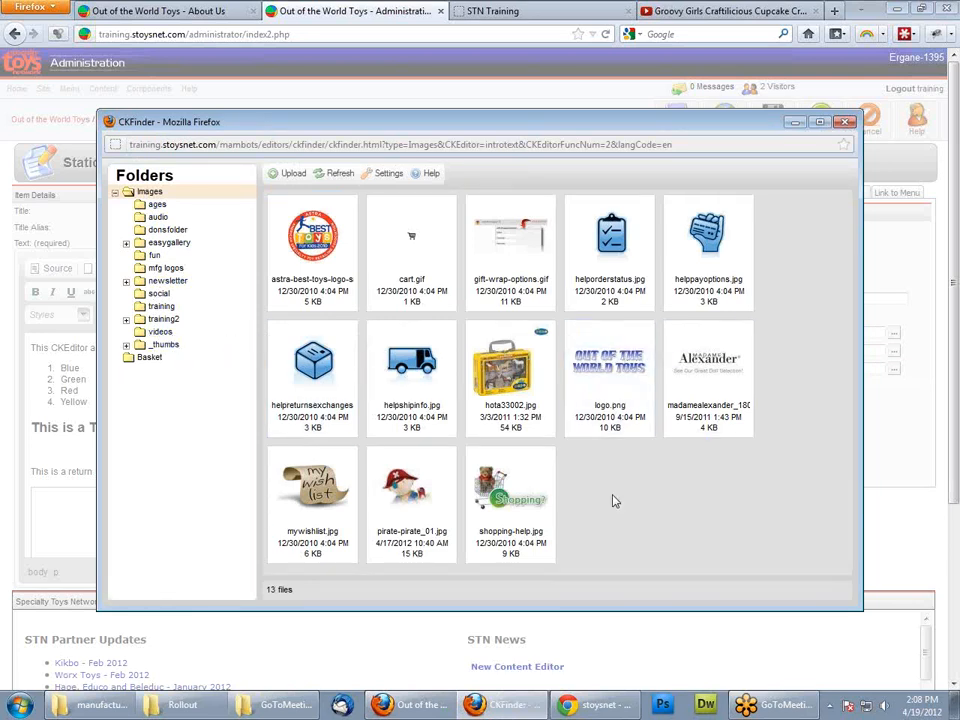
left_click(167, 232)
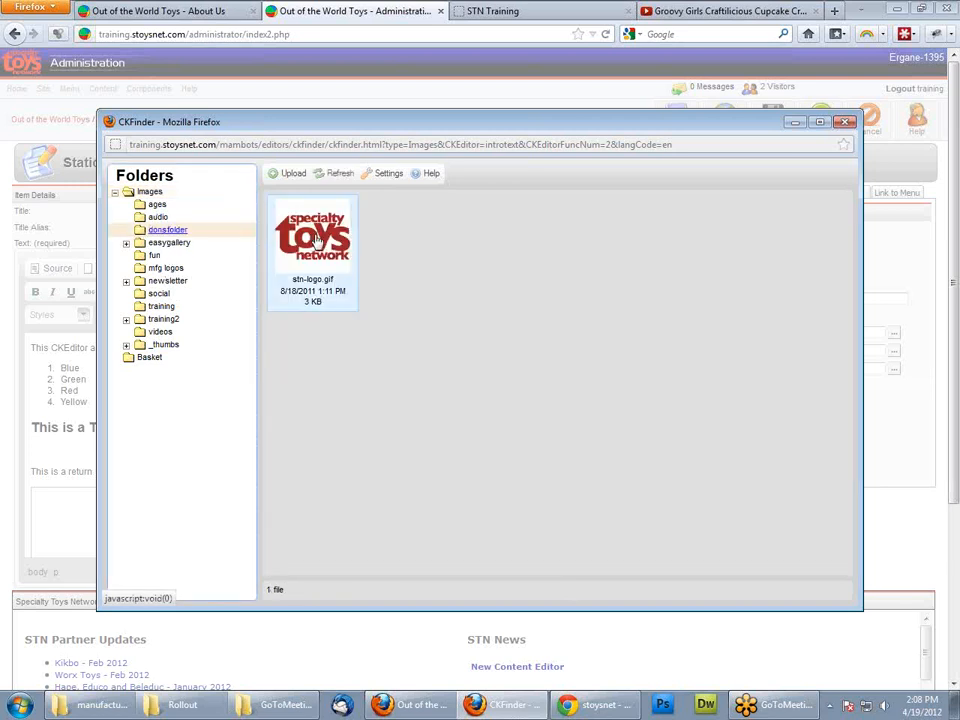
left_click(452, 243)
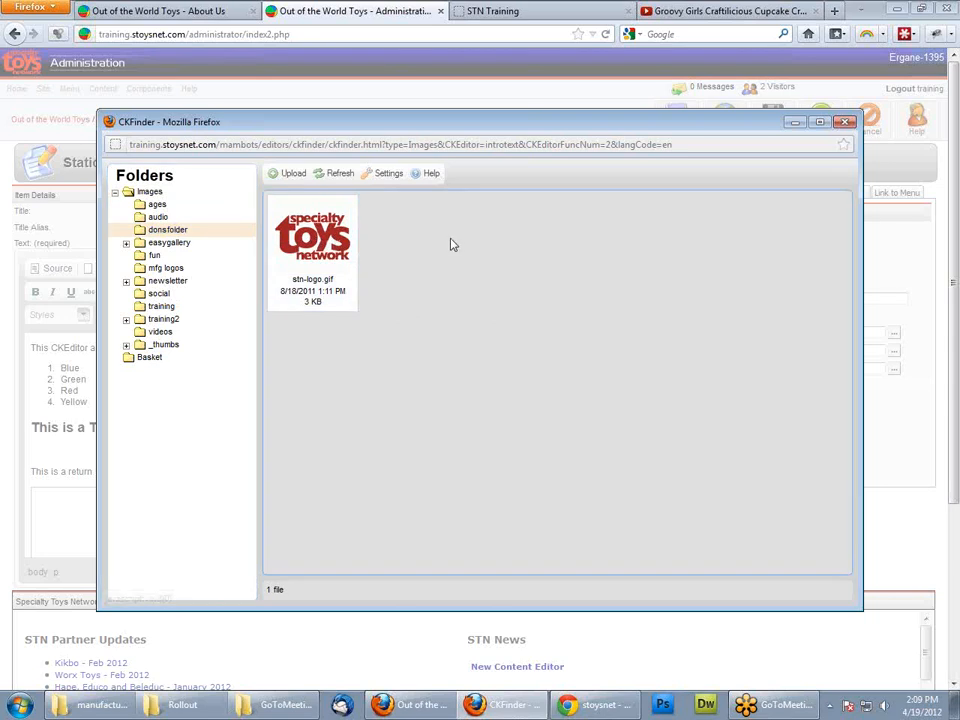
Step: Start a file upload into donsfolder and browse to the 10 Maxim 2011 folder on the STN MFG Data (X:) drive
left_click(293, 176)
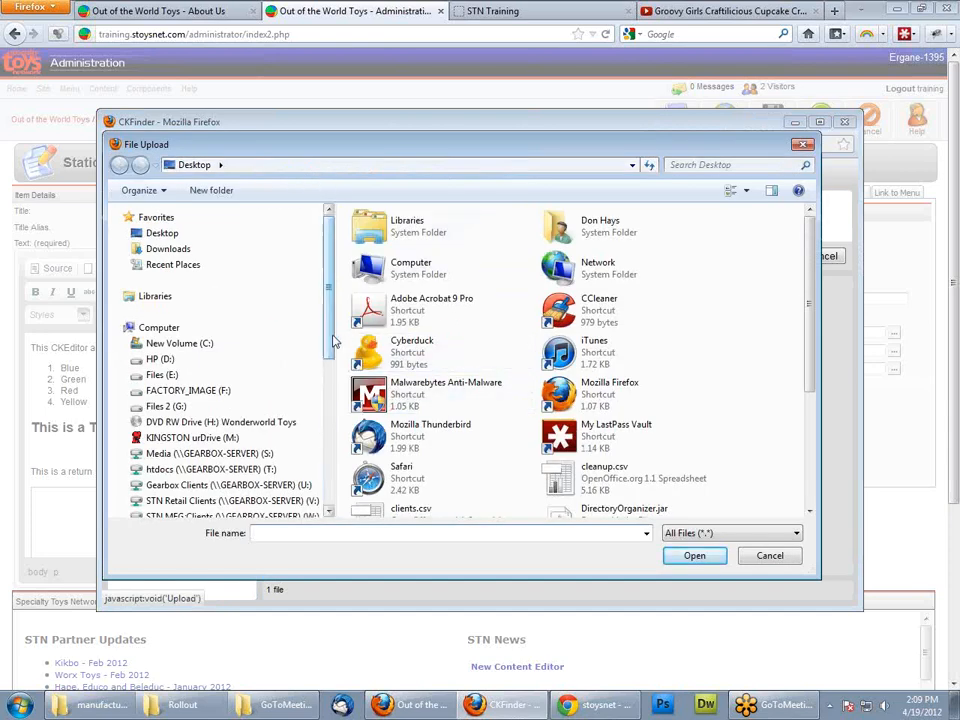
mouse_move(333, 342)
left_mouse_down()
mouse_move(336, 439)
mouse_move(343, 340)
left_mouse_up()
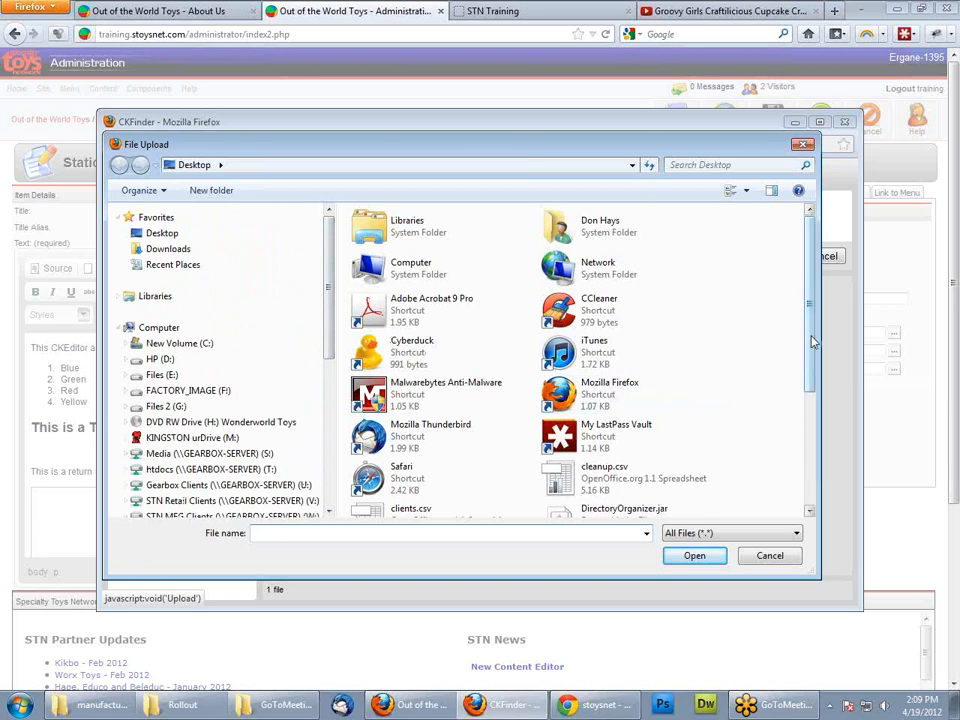
mouse_move(808, 332)
left_mouse_down()
mouse_move(793, 471)
mouse_move(798, 330)
left_mouse_up()
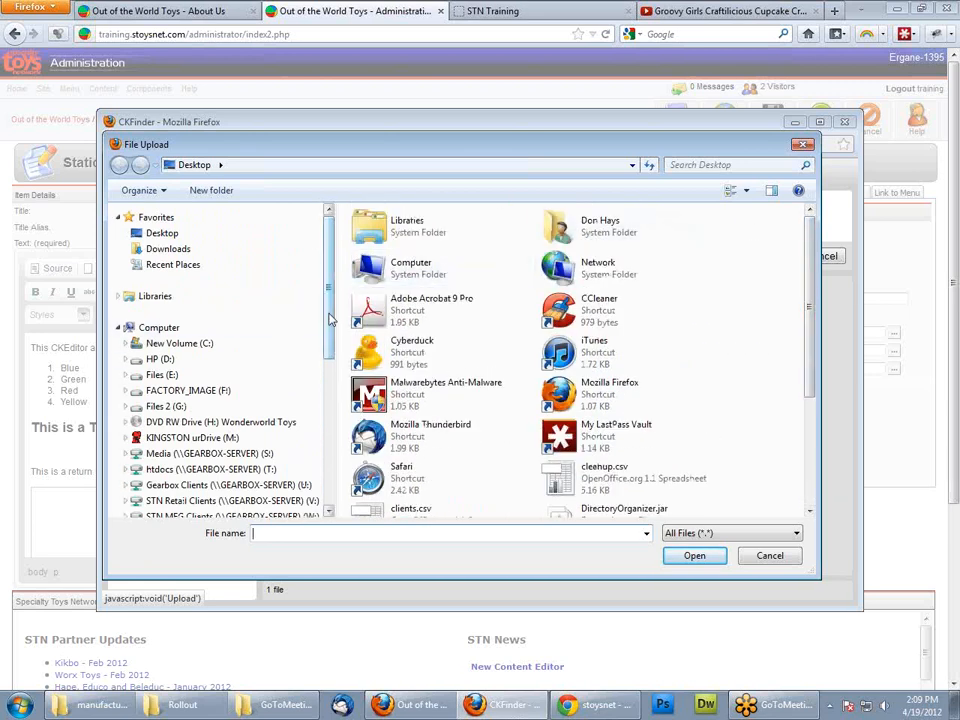
left_click_drag(330, 316, 328, 368)
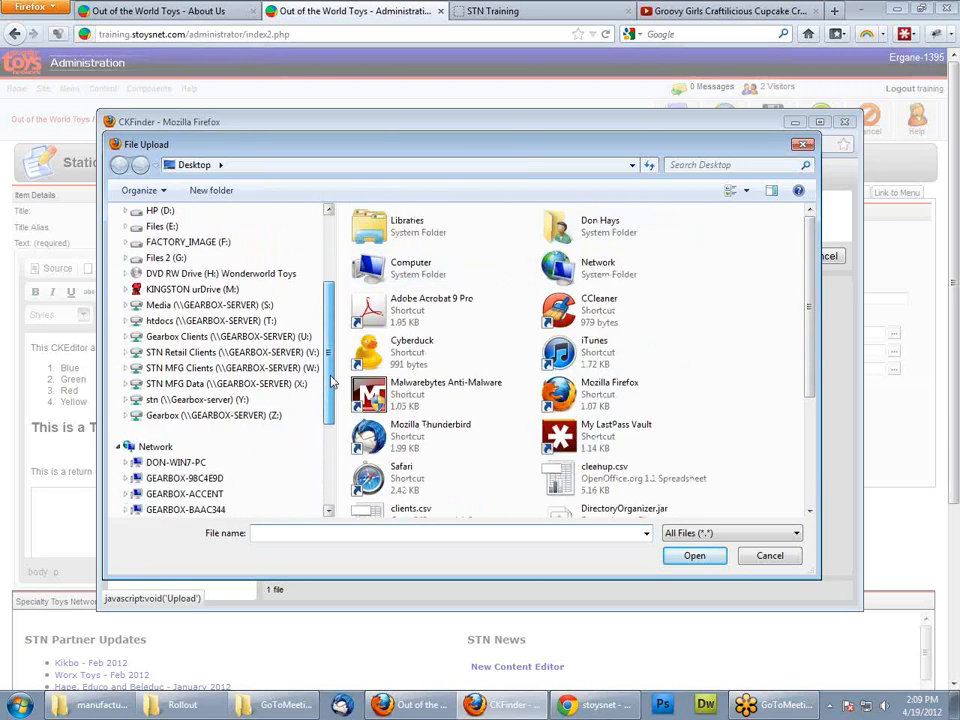
left_click(208, 385)
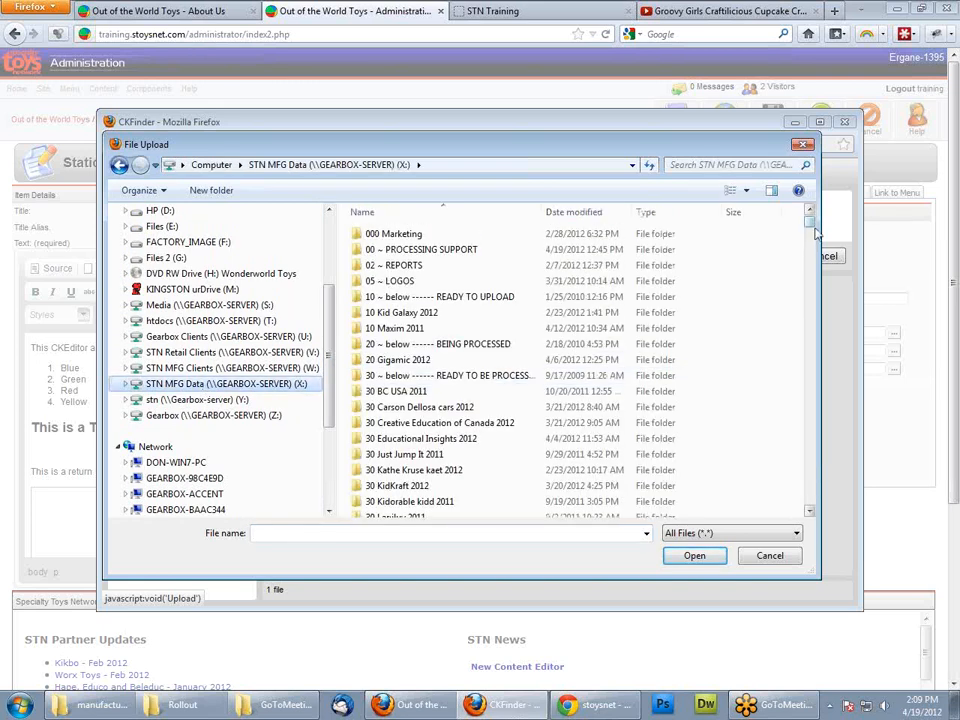
left_click(405, 331)
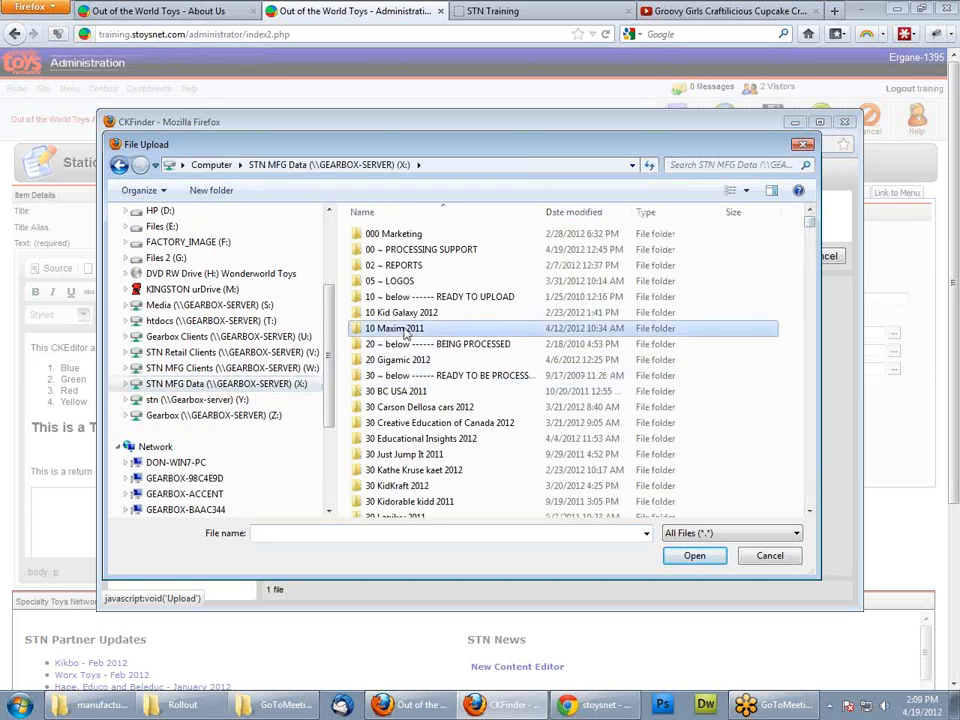
double_click(405, 331)
Step: Open the Fidgetz folder under 2012, ~original images, Maxim Images, 2012 Domestic Items
left_click(374, 267)
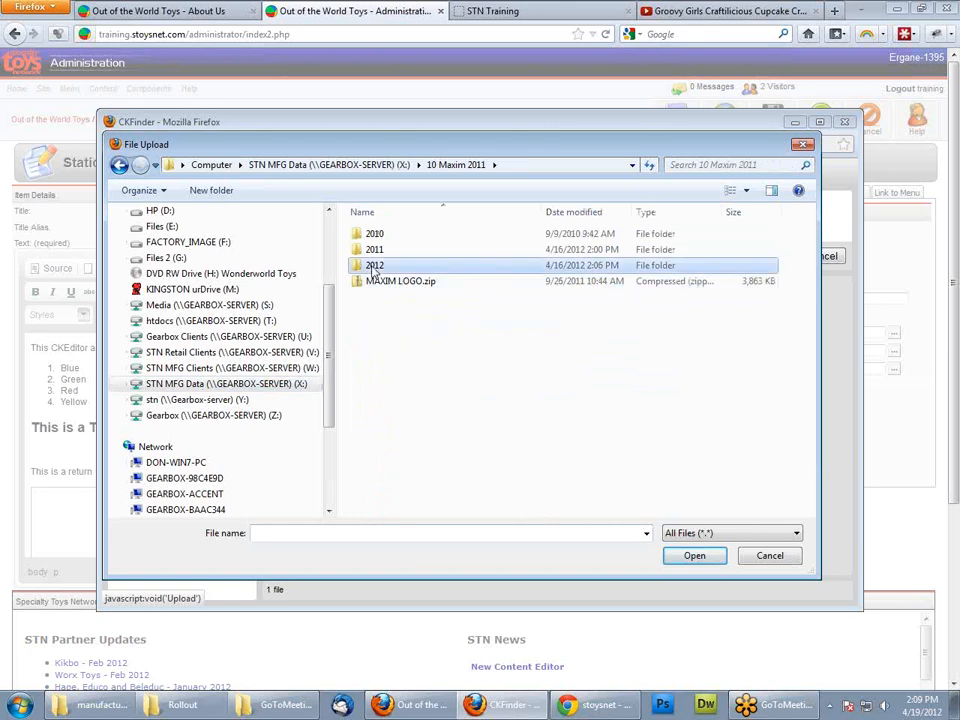
double_click(374, 265)
double_click(422, 251)
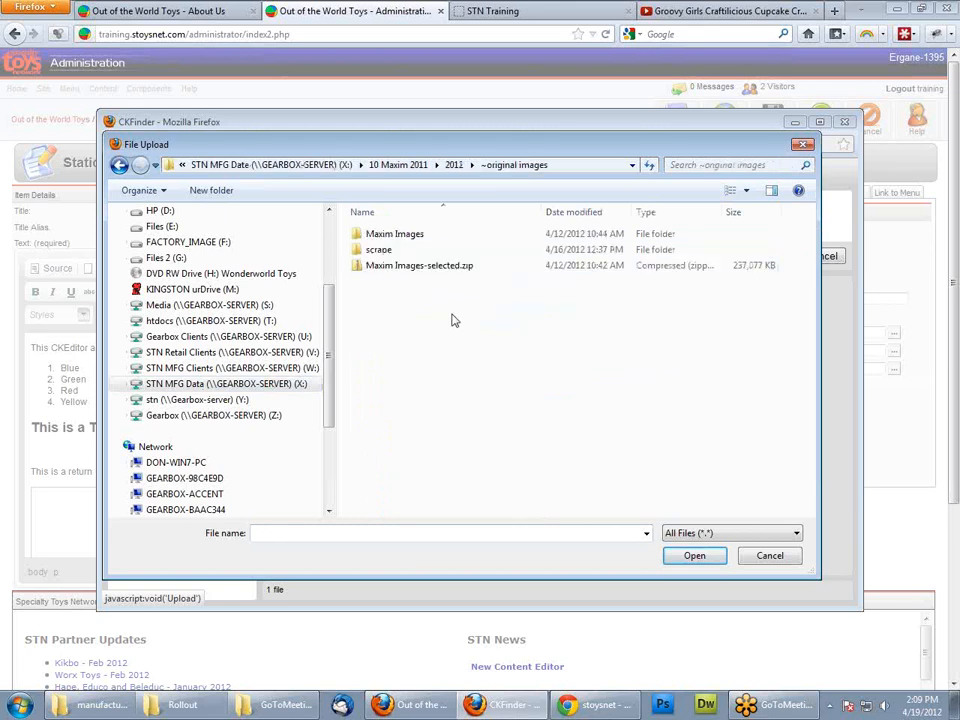
double_click(390, 236)
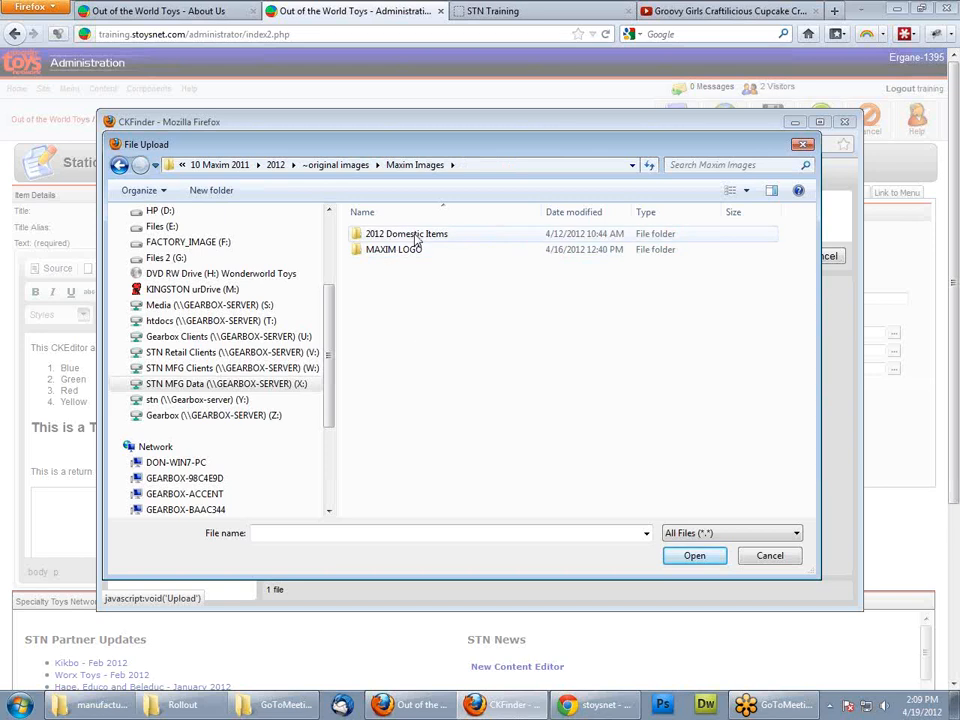
double_click(415, 236)
left_click(390, 284)
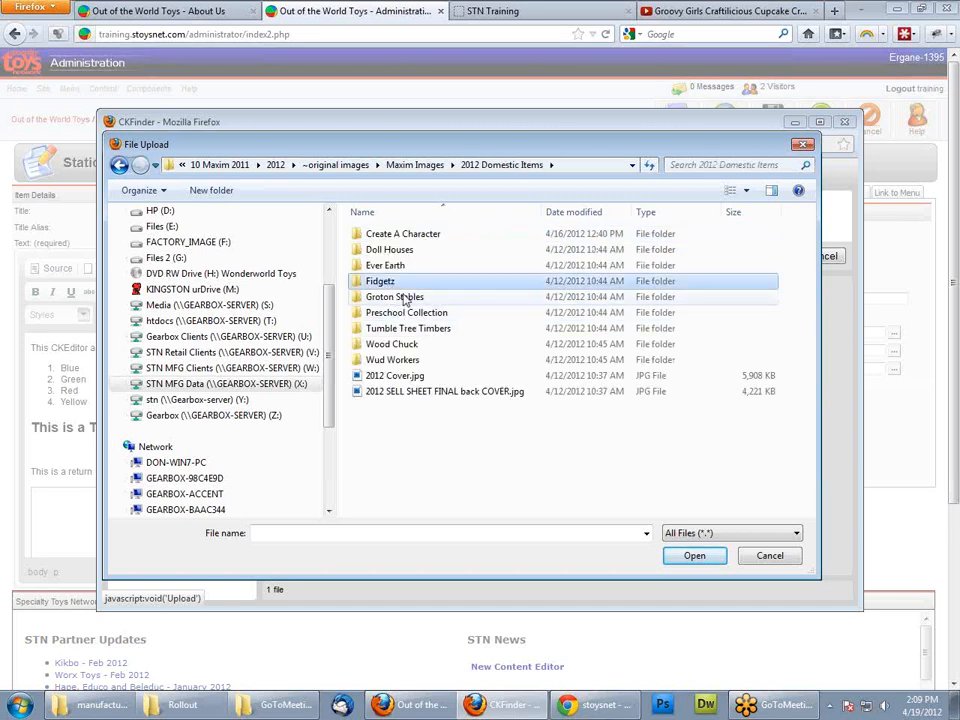
double_click(382, 281)
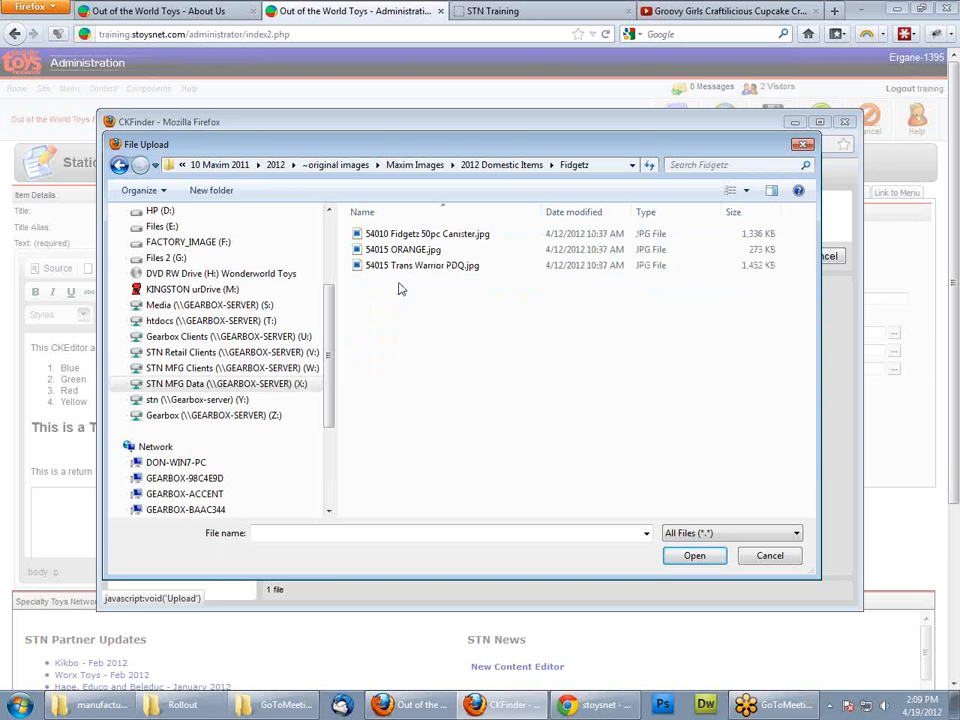
Step: Show the files as icons, choose 54015 ORANGE.jpg and upload it to donsfolder
left_click(381, 254)
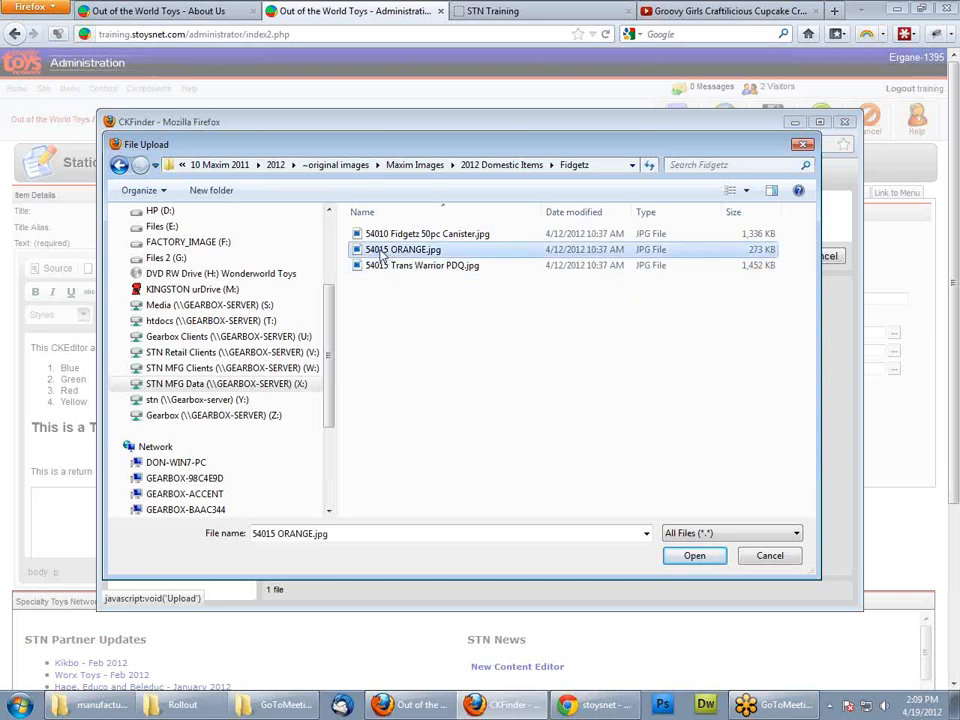
left_click(746, 191)
left_click(768, 93)
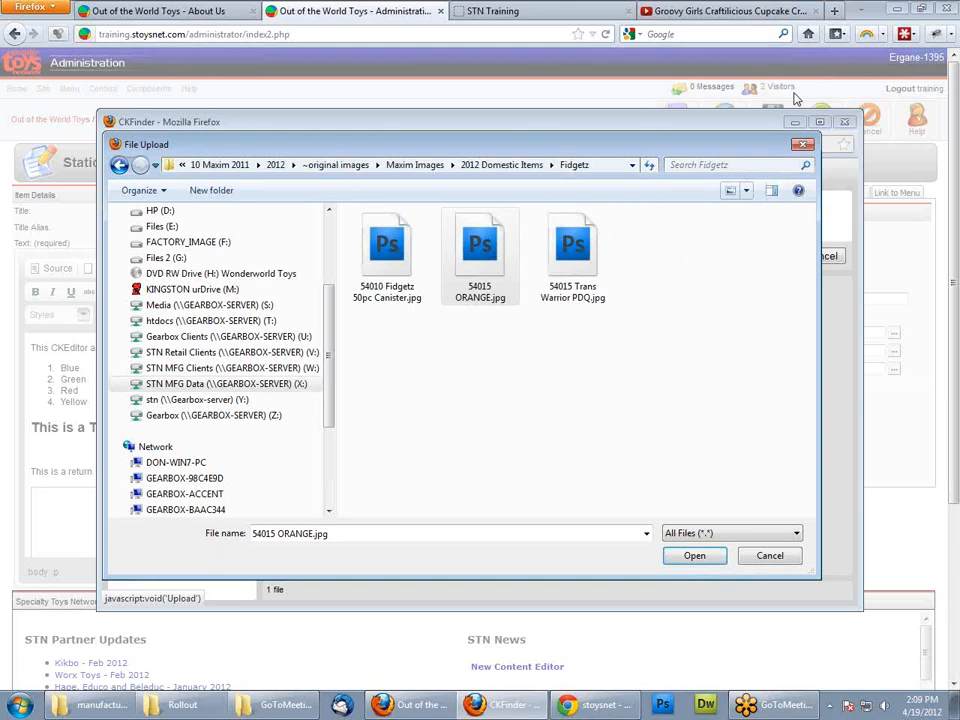
left_click(494, 253)
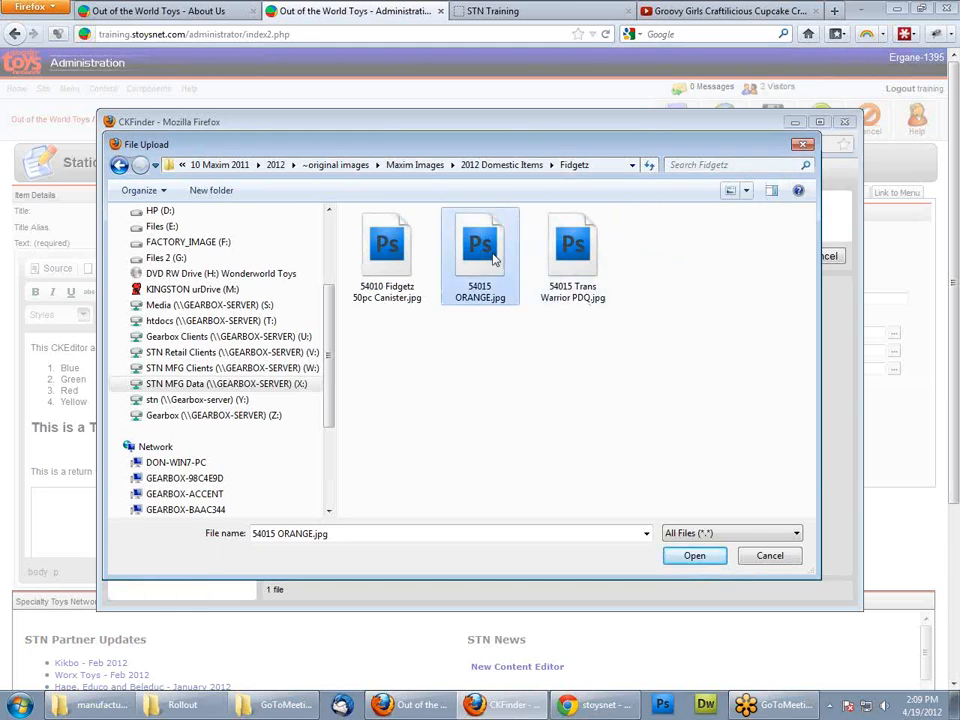
double_click(481, 248)
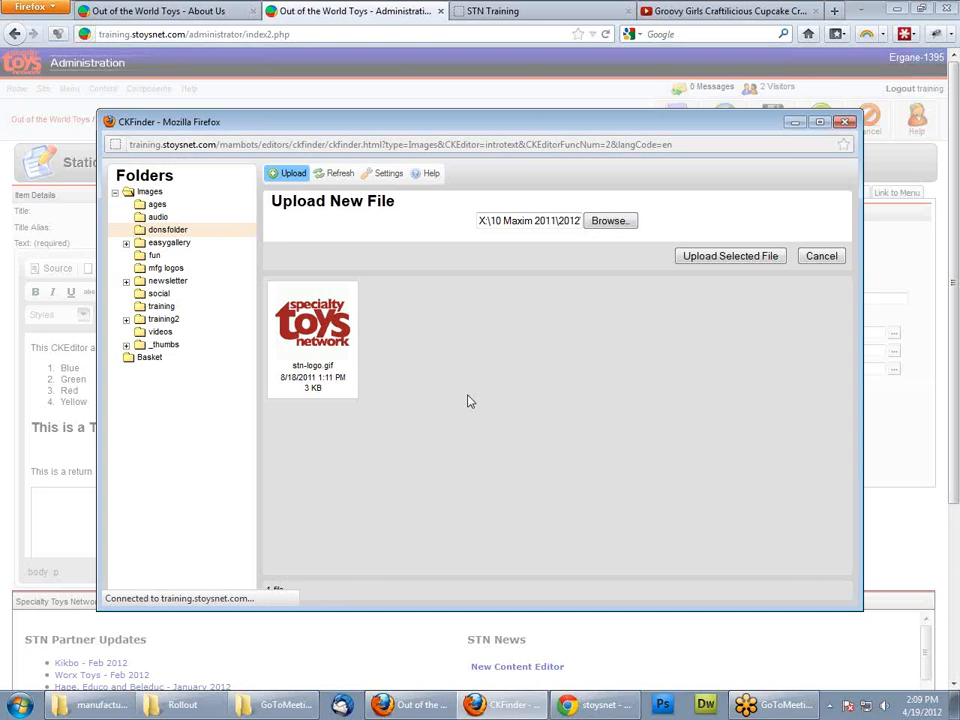
left_click(695, 255)
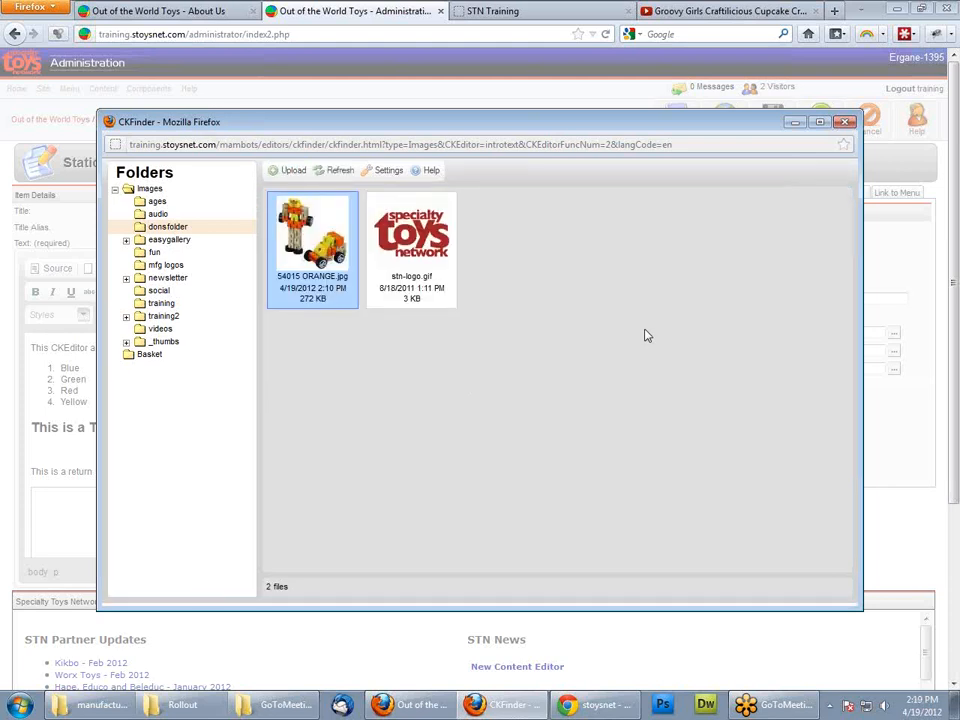
Step: Use the uploaded 54015 ORANGE.jpg as the image source and enlarge the Image Properties dialog to view its preview
left_click(315, 233)
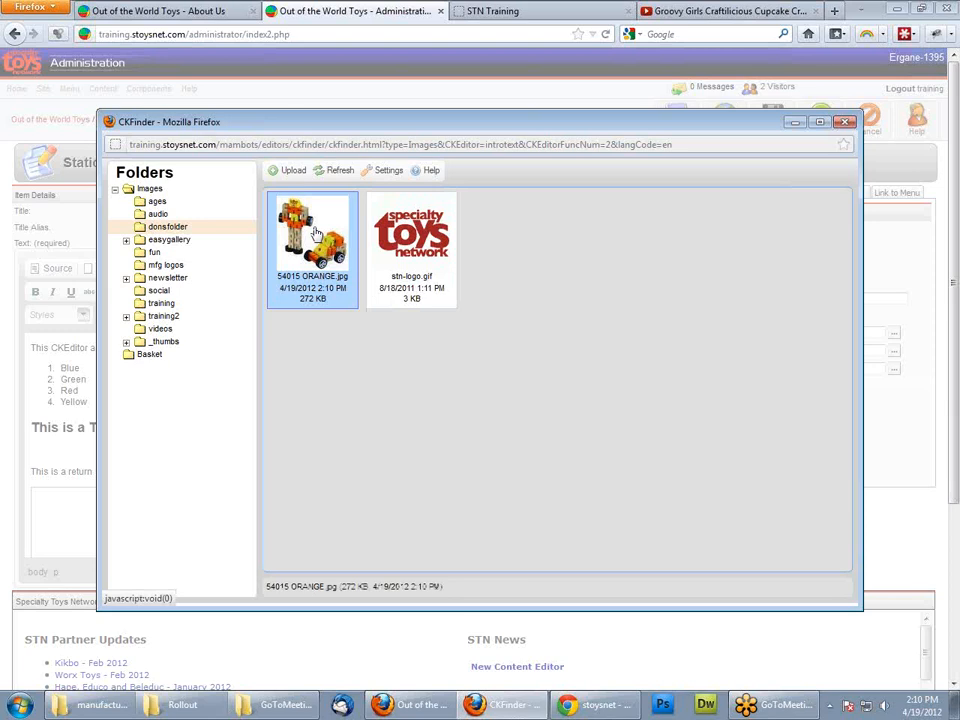
double_click(315, 233)
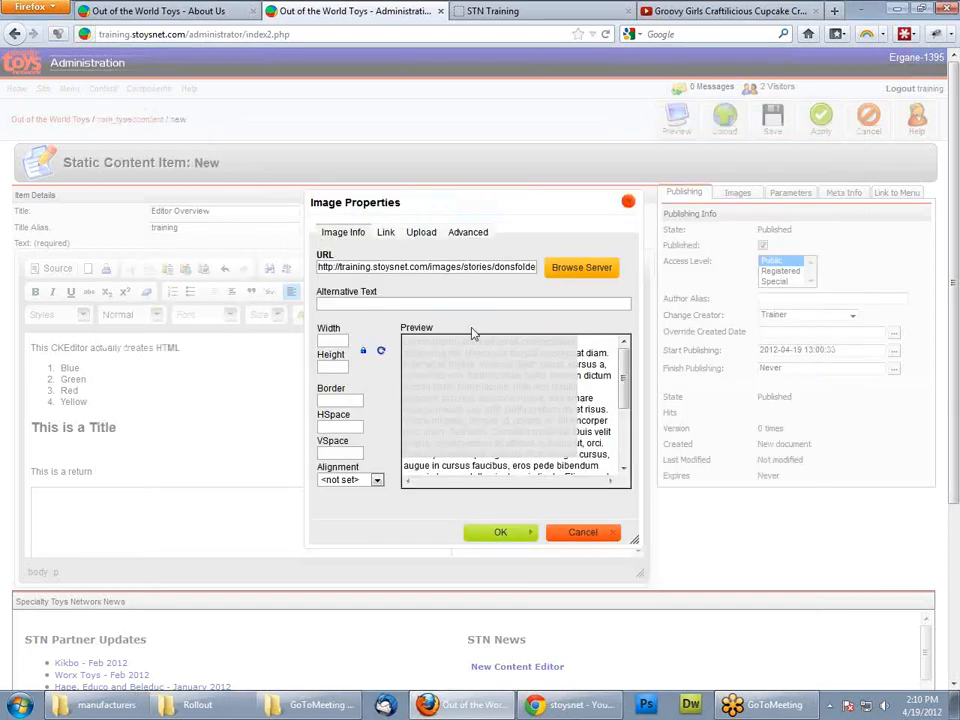
left_click_drag(625, 379, 634, 312)
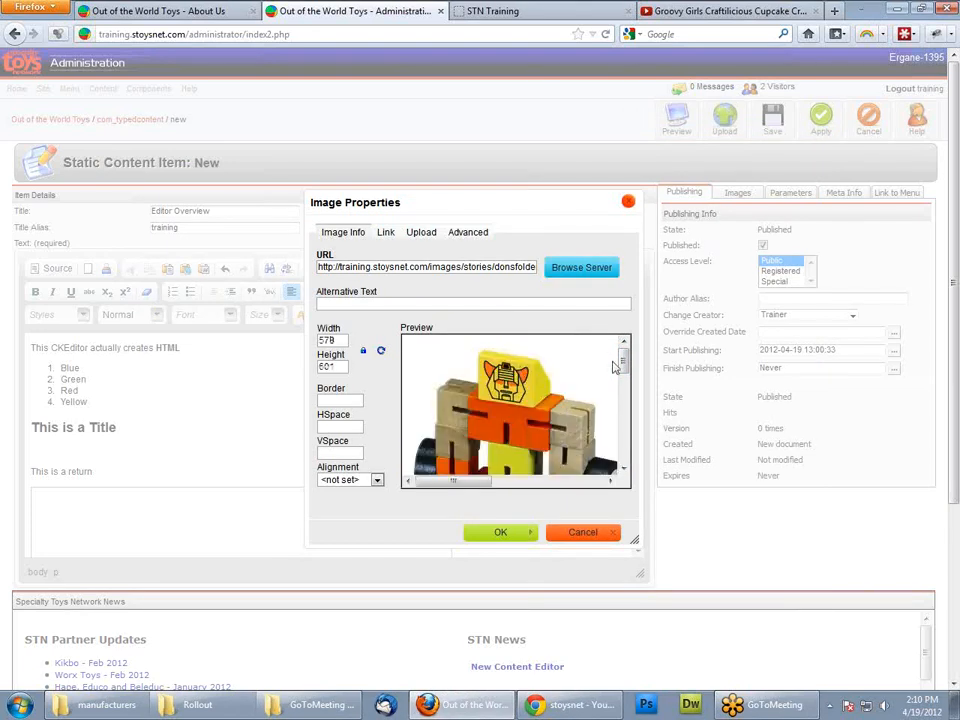
mouse_move(624, 364)
left_mouse_down()
mouse_move(628, 473)
mouse_move(625, 368)
left_mouse_up()
left_click_drag(628, 542, 650, 575)
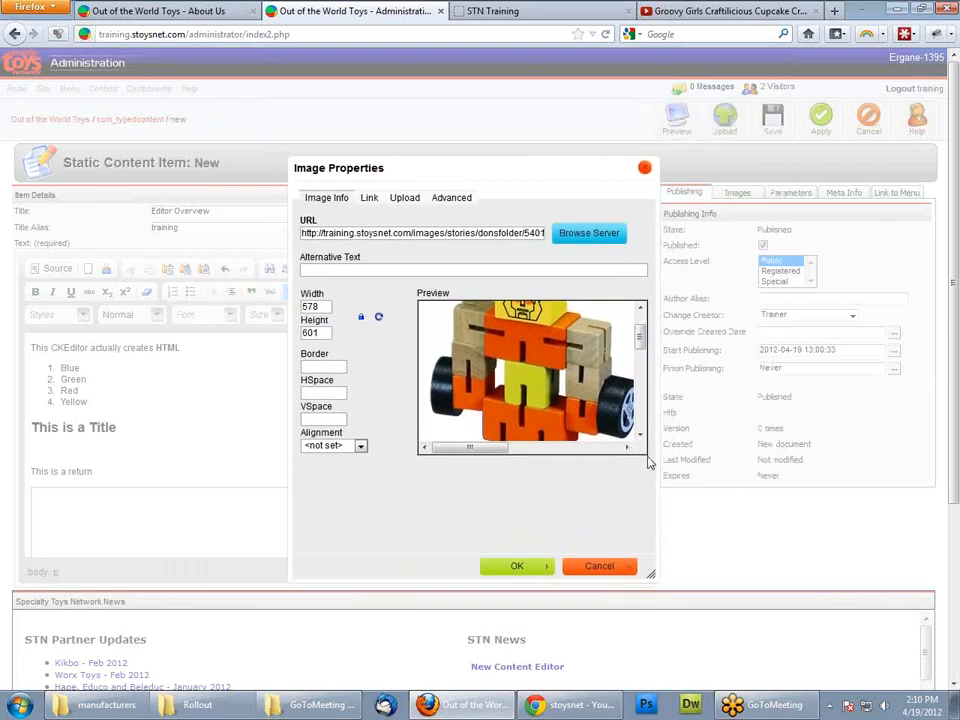
left_click_drag(491, 450, 437, 450)
Step: Try image widths of 300 and 200 with the aspect ratio locked
double_click(325, 307)
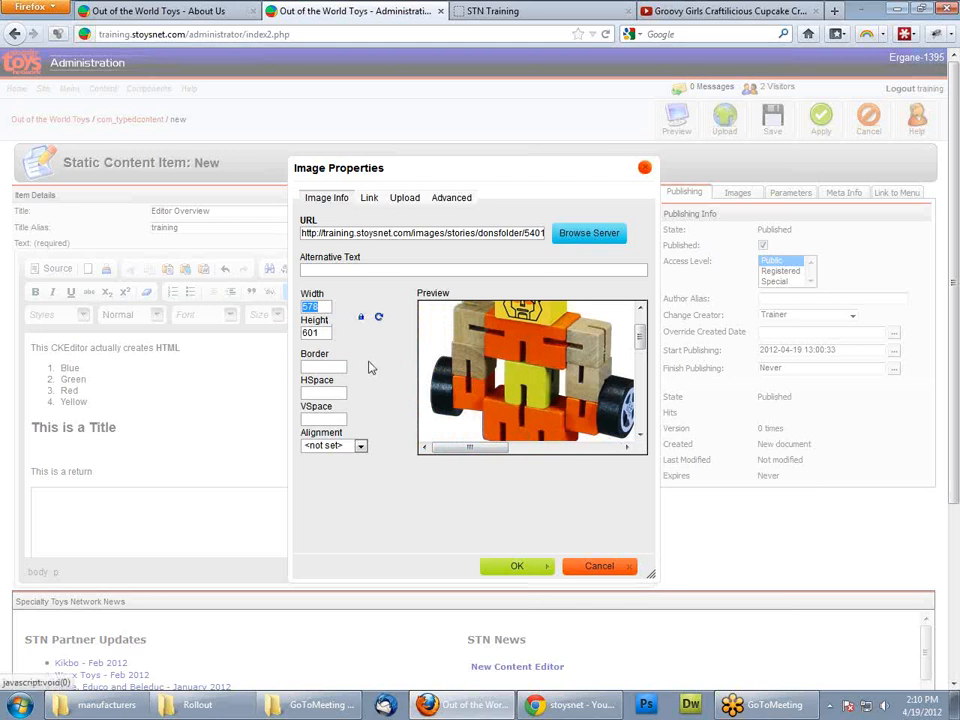
type("300")
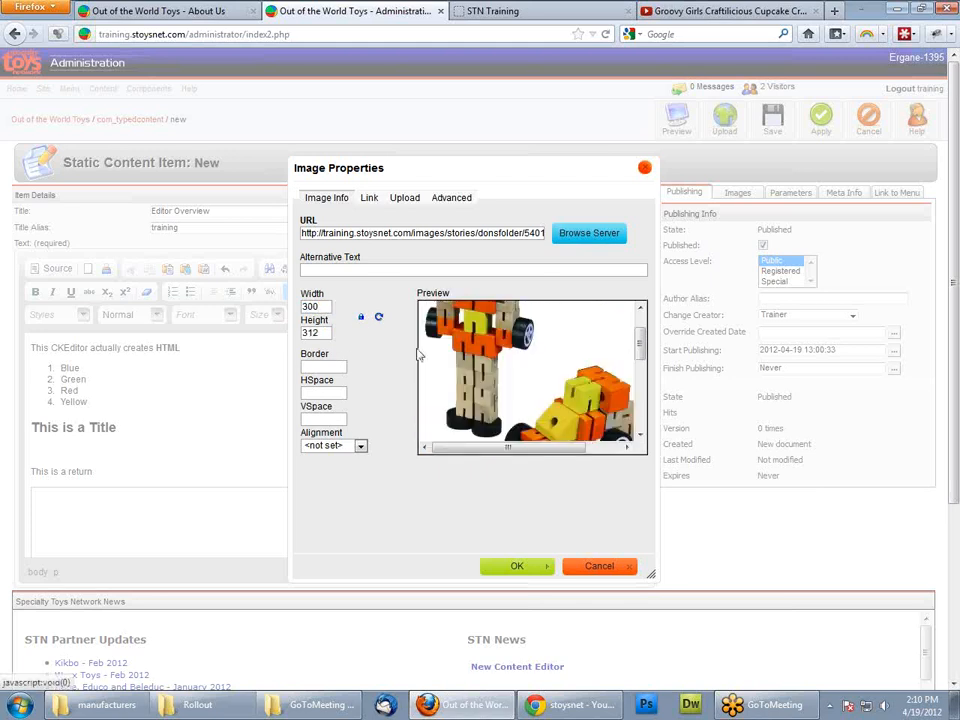
left_click_drag(319, 308, 283, 304)
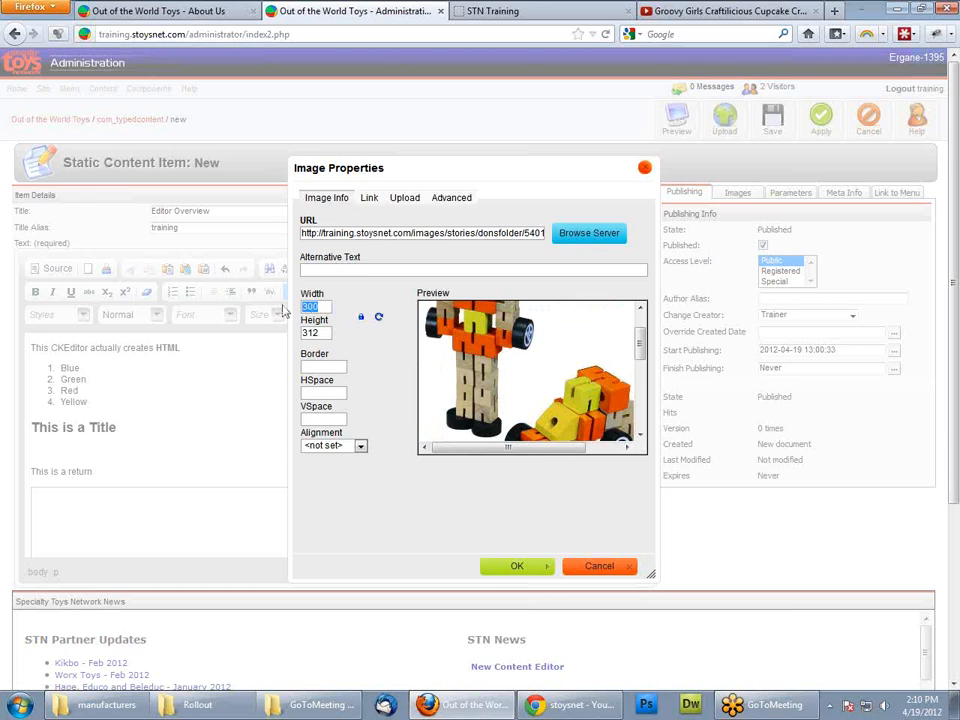
type("200")
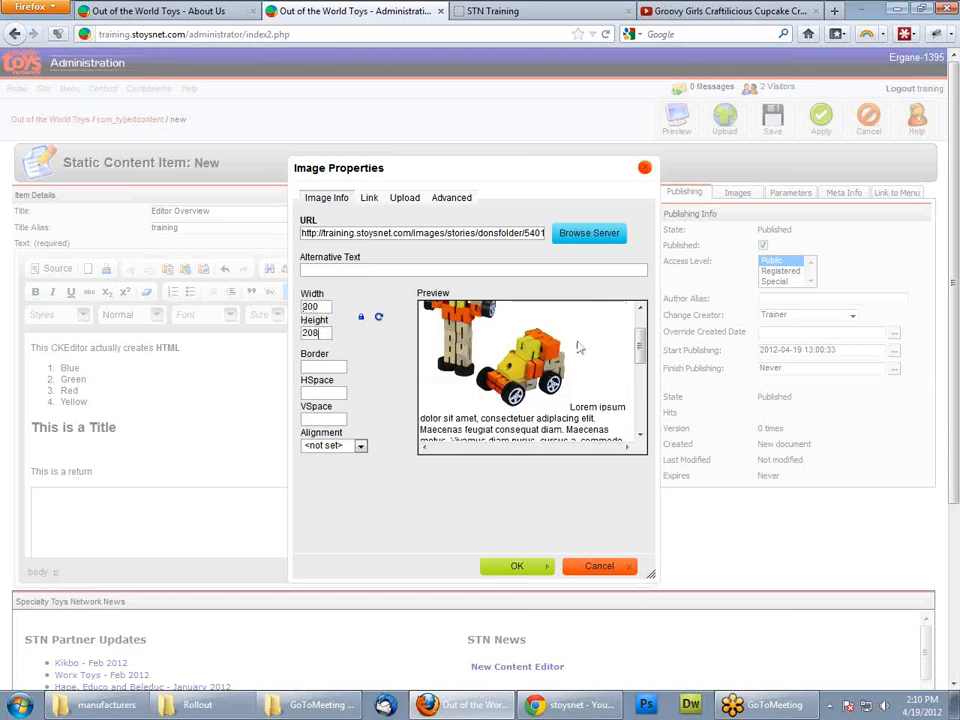
Step: Set the image width to 150 with the aspect ratio locked, and check the whole image in the preview
left_click_drag(324, 307, 277, 309)
type("150")
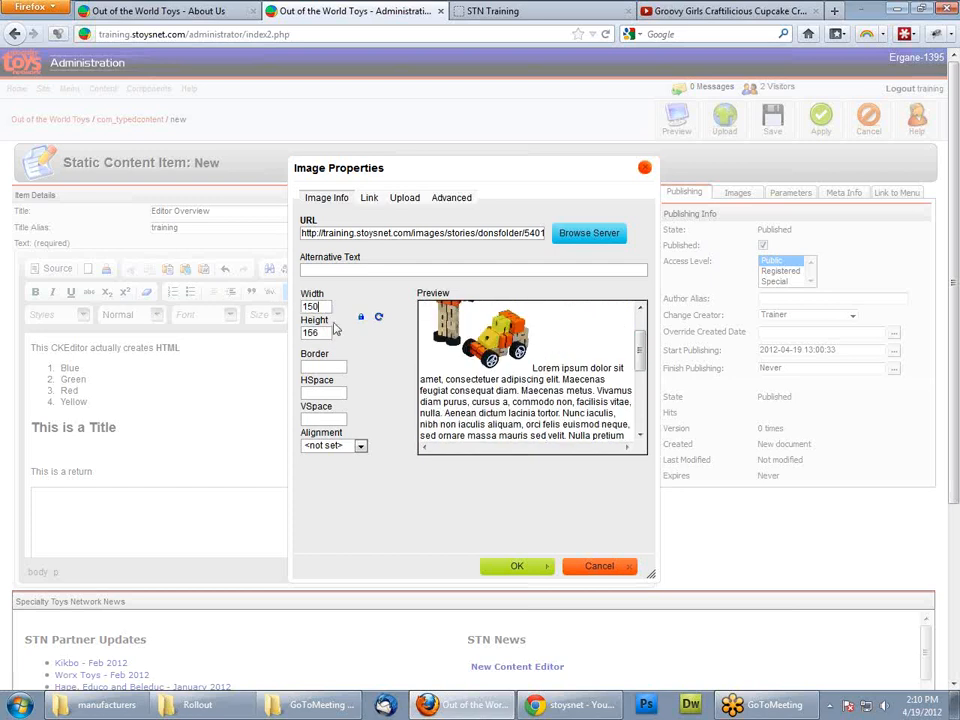
scroll(470, 360, "up", 3)
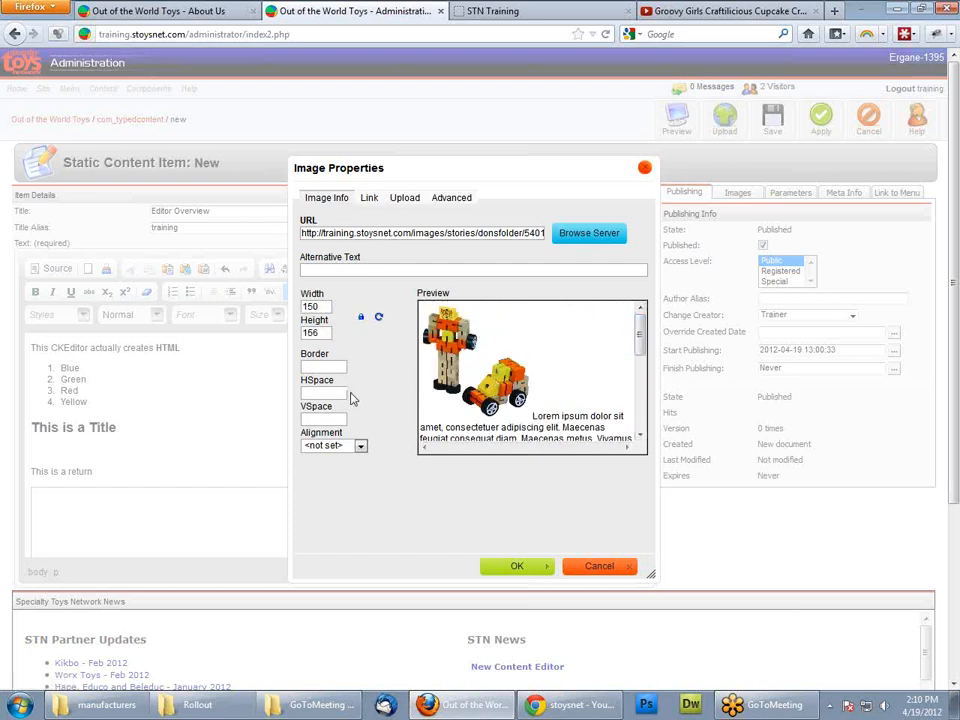
Step: Align the image to the left of the text, try a border of 1 and clear the border value again
left_click(361, 447)
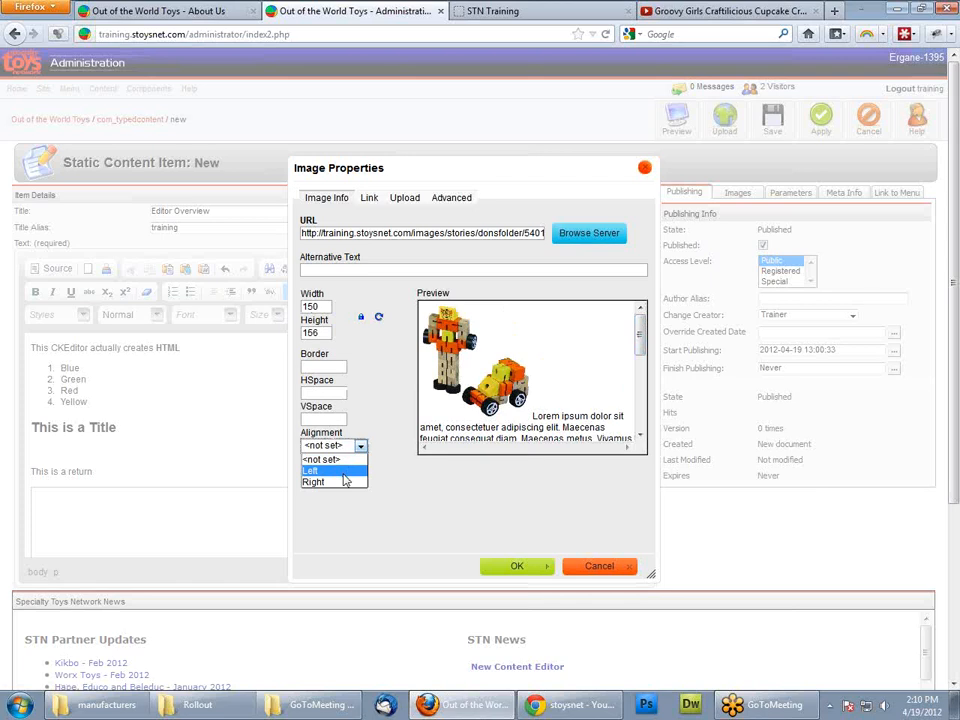
left_click(342, 471)
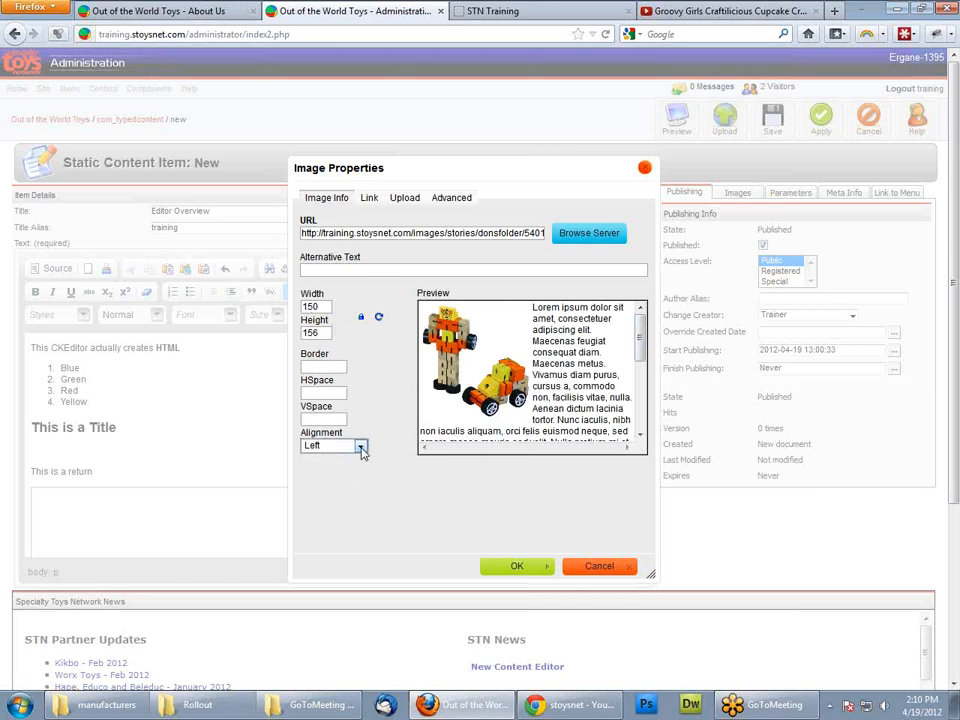
left_click(327, 368)
type("1")
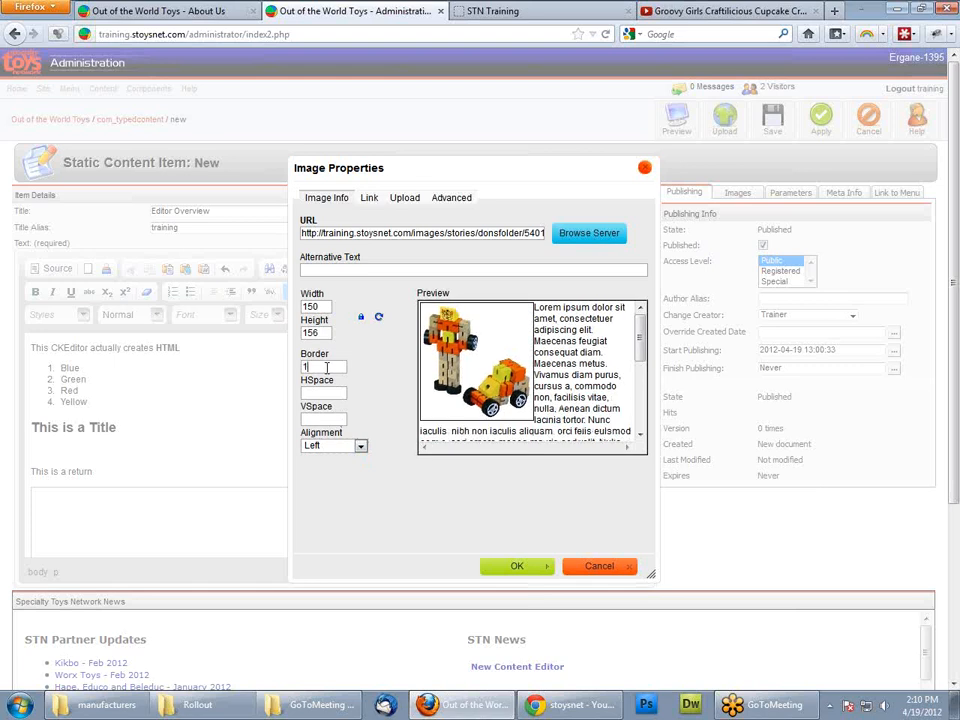
key("BackSpace")
Step: Set the image's horizontal and vertical spacing to 5 each
left_click(325, 393)
type("5")
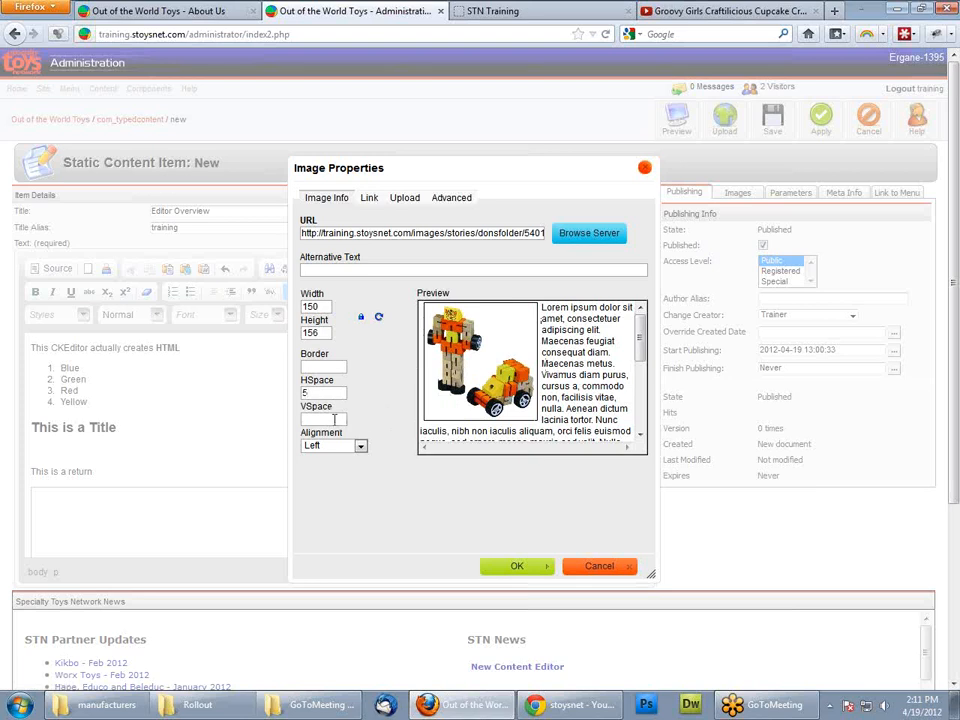
type("5")
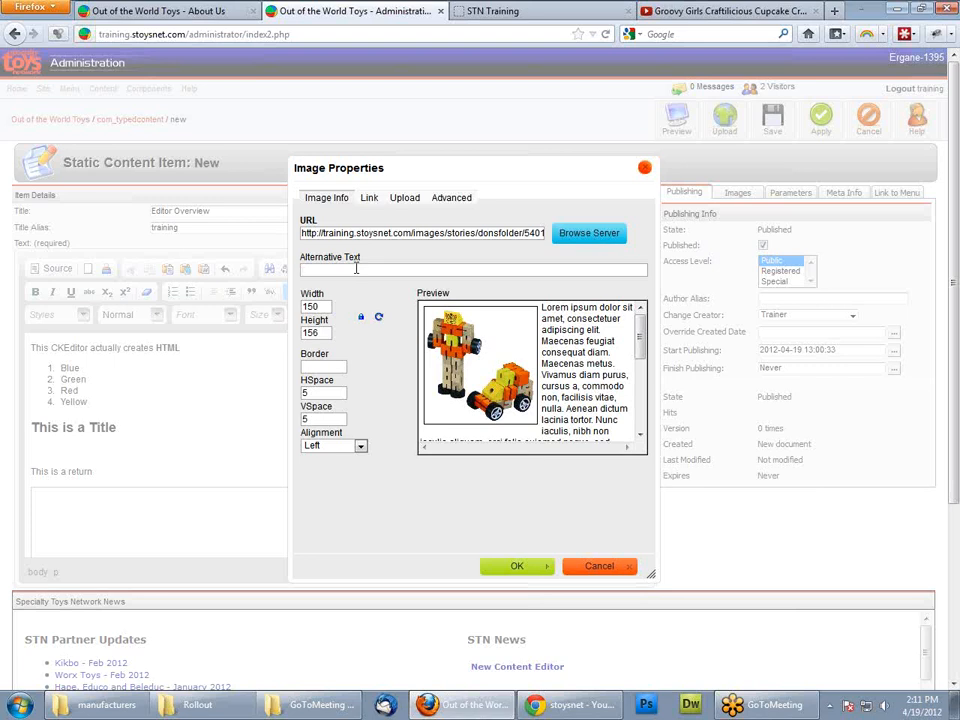
type("Maxim wooden puzzle Orange")
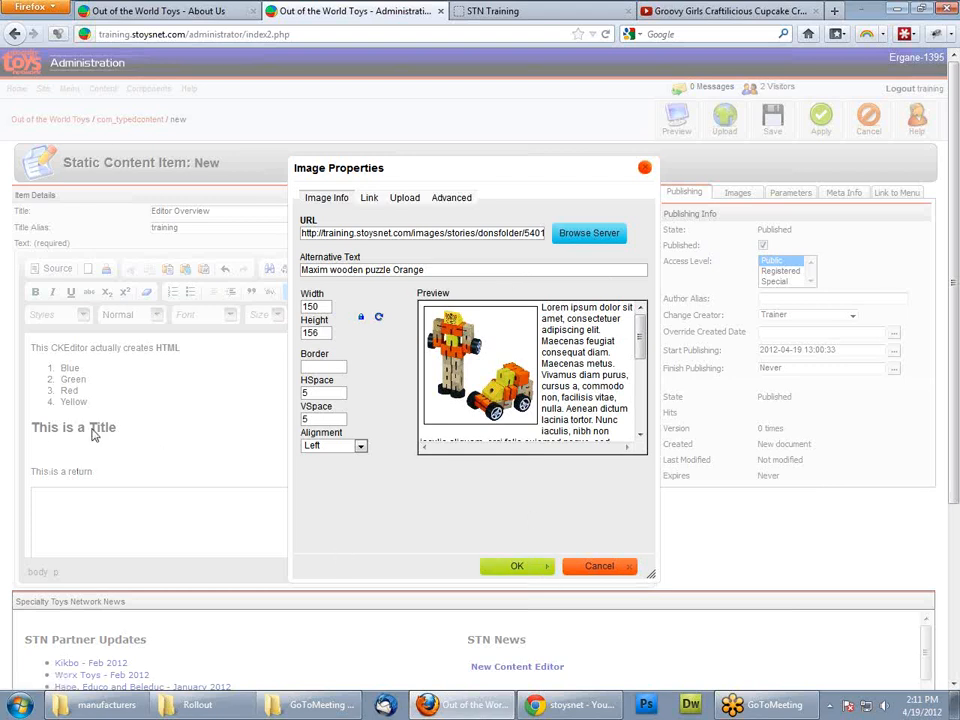
left_click(369, 200)
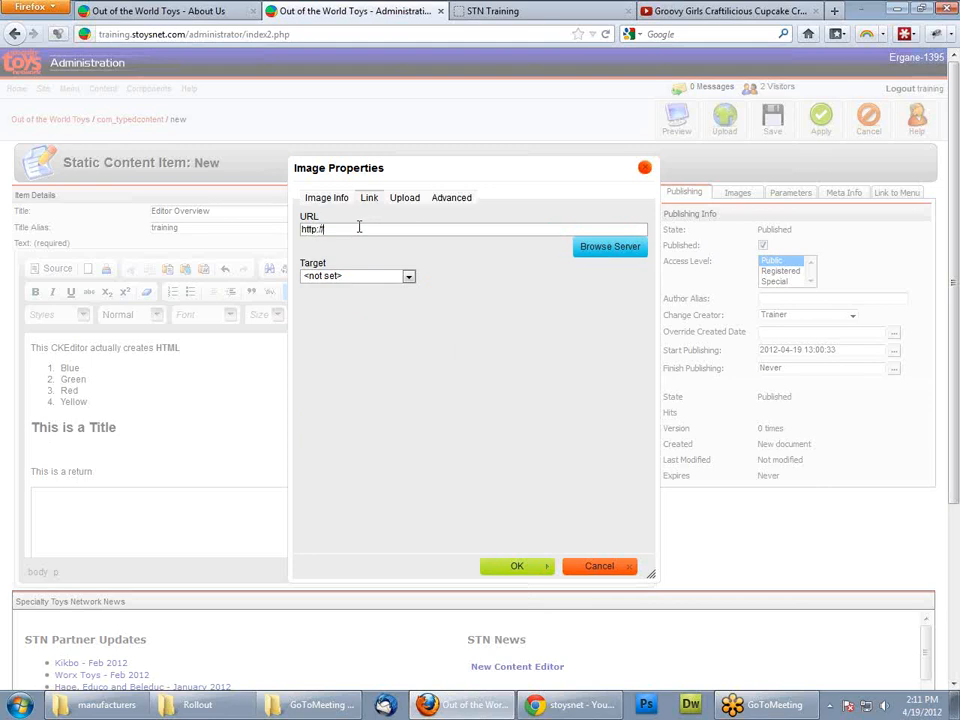
type("stoysnet.com")
Step: Check the image's upload options and its generated style code, and insert the image into the page
left_click(405, 198)
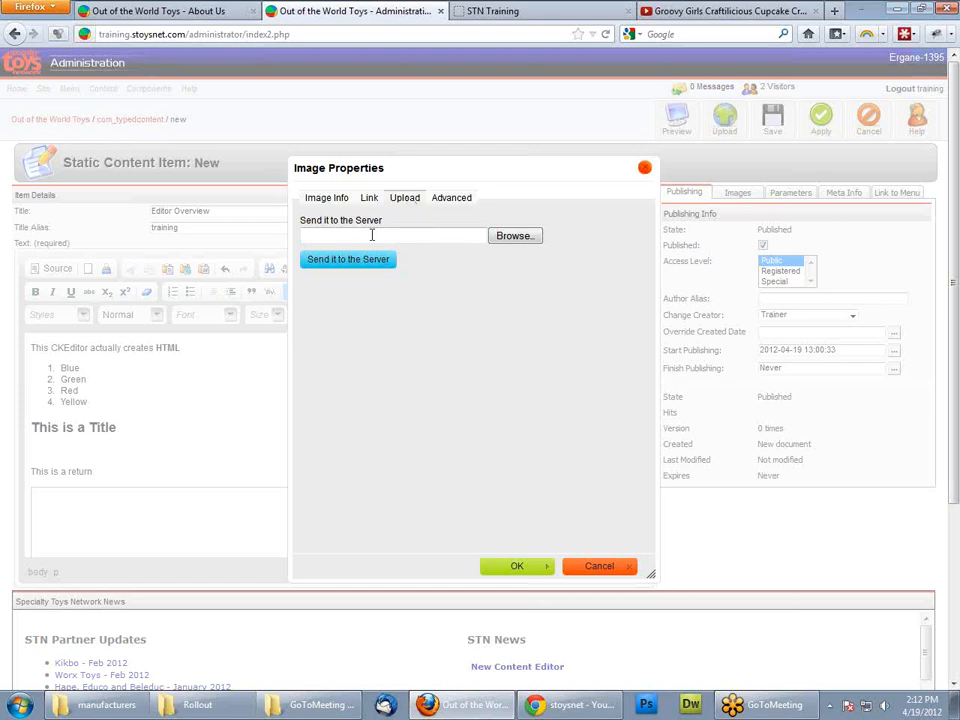
left_click(441, 199)
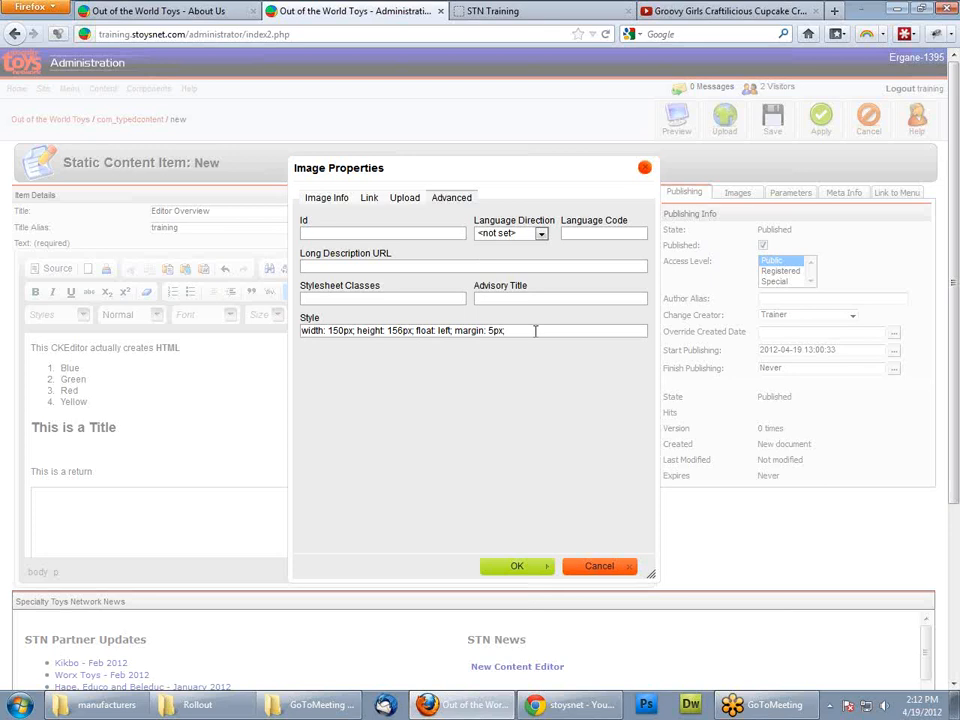
left_click_drag(513, 334, 301, 331)
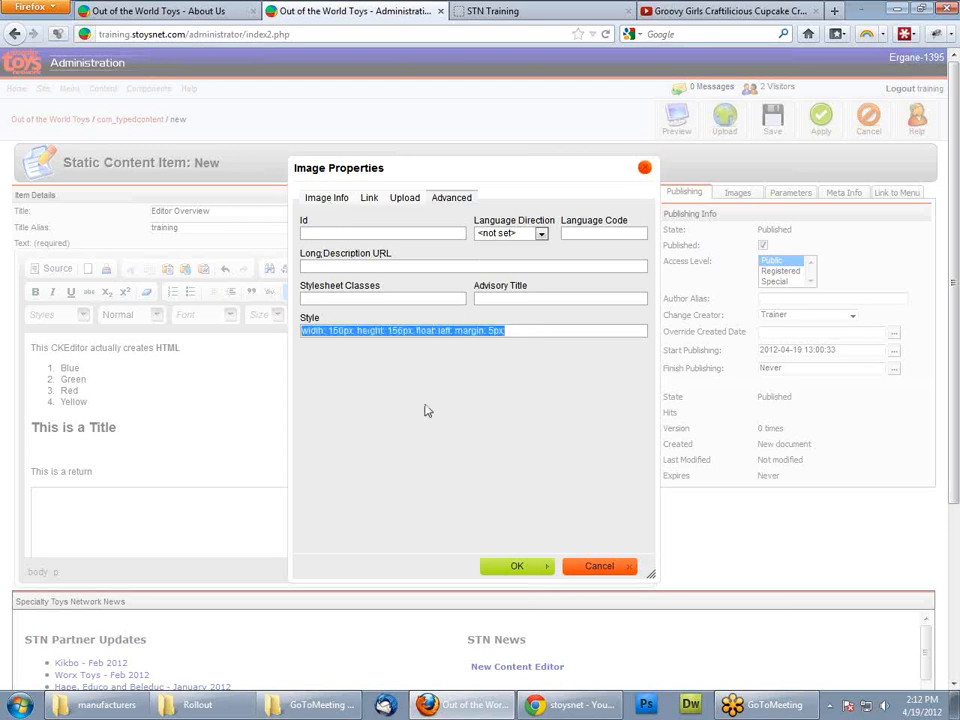
left_click(326, 203)
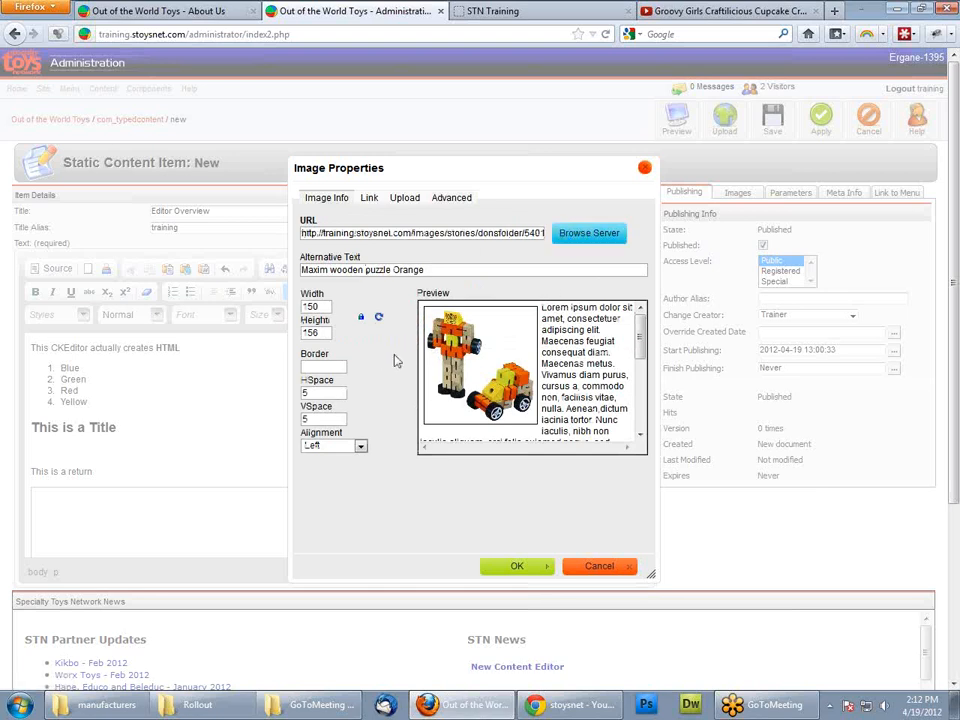
left_click(522, 567)
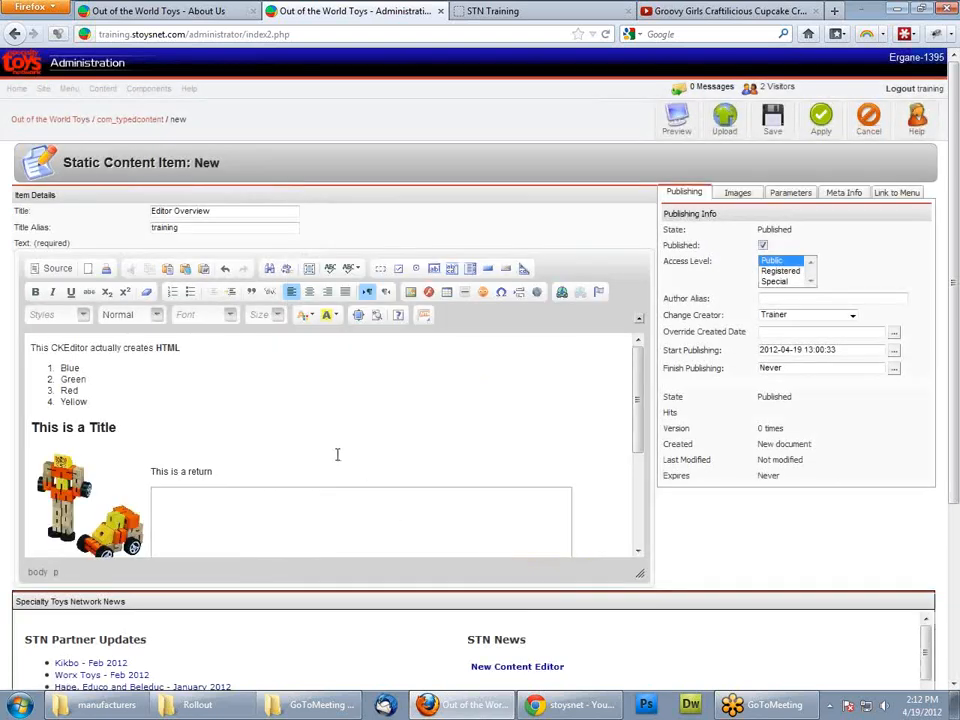
Step: Add blank lines before "This is a return" until that text sits below the inserted image
left_click(285, 422)
scroll(268, 437, "down", 3)
scroll(269, 431, "up", 3)
left_click(175, 476)
key("Return")
key("Return")
key("Return")
key("Return")
key("Return")
key("Return")
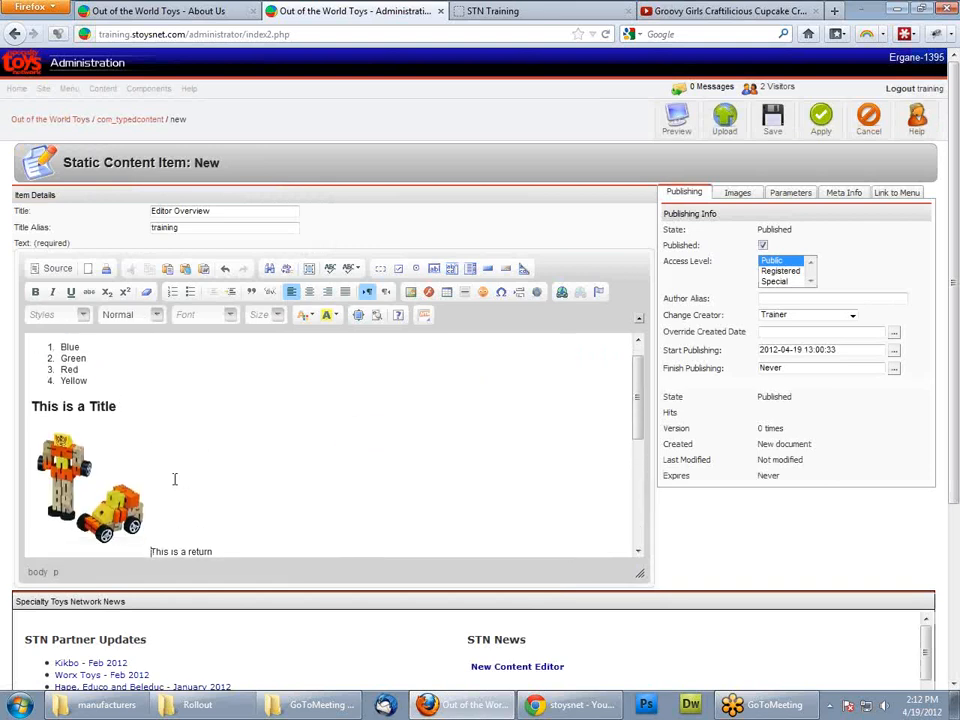
left_click(150, 463)
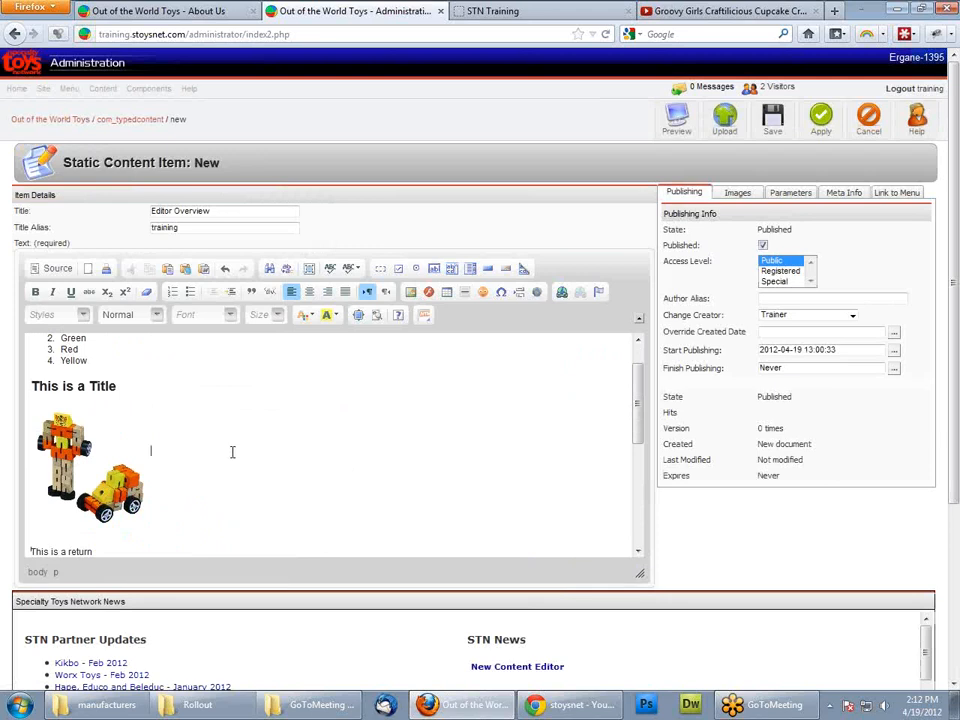
scroll(157, 455, "down", 2)
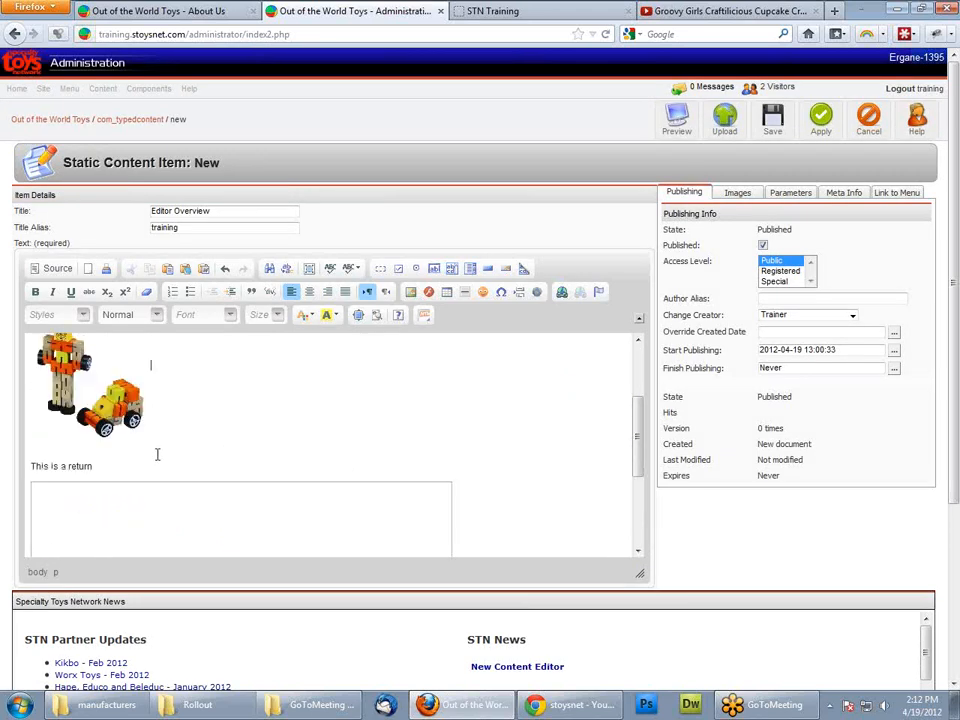
scroll(157, 455, "up", 3)
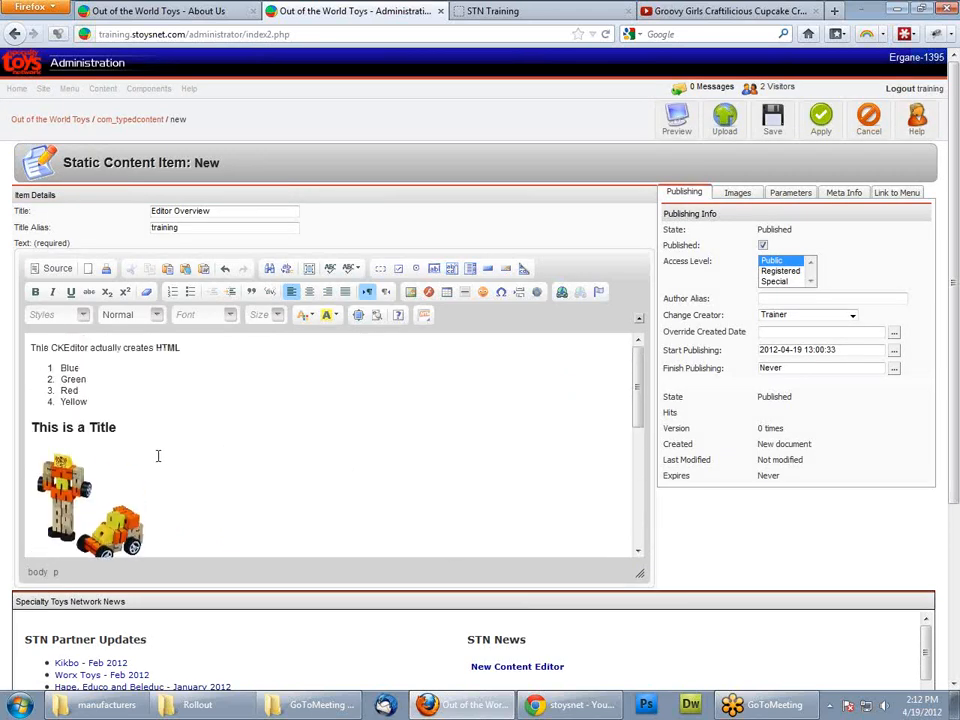
Step: Apply the changes to the Editor Overview page, look over its content, and save and close the item
left_click(452, 405)
left_click(822, 124)
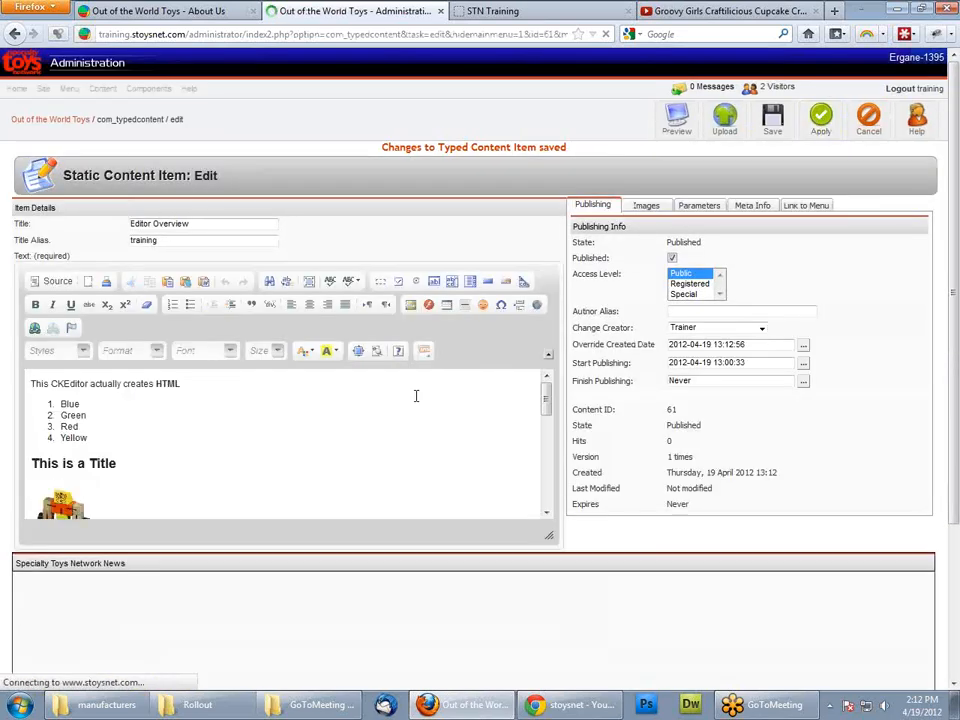
mouse_move(545, 401)
left_mouse_down()
mouse_move(552, 501)
mouse_move(558, 392)
left_mouse_up()
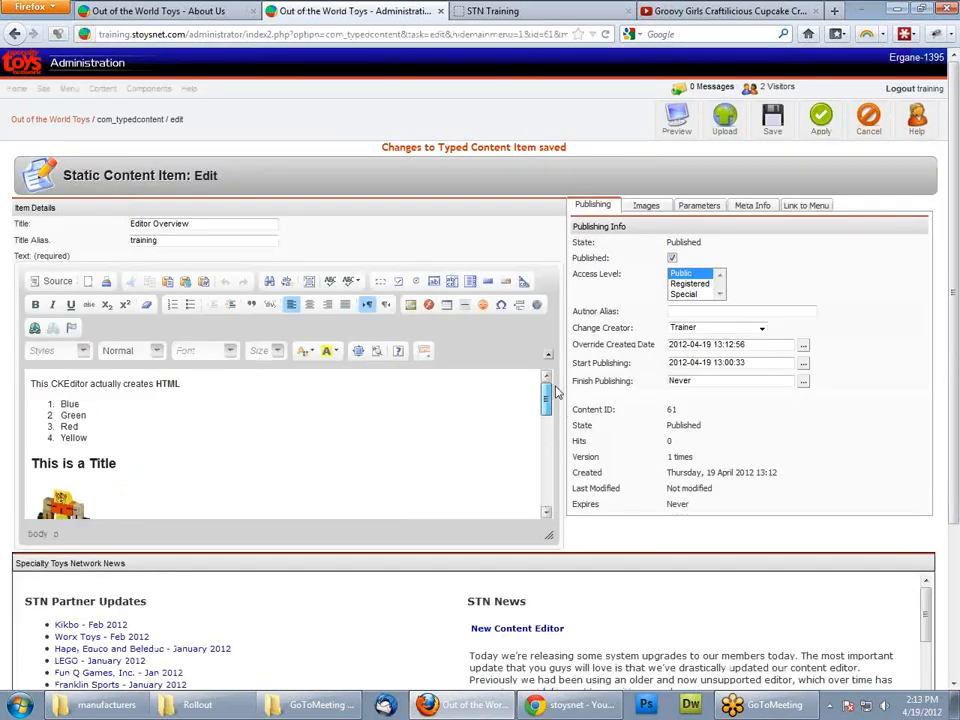
left_click(186, 451)
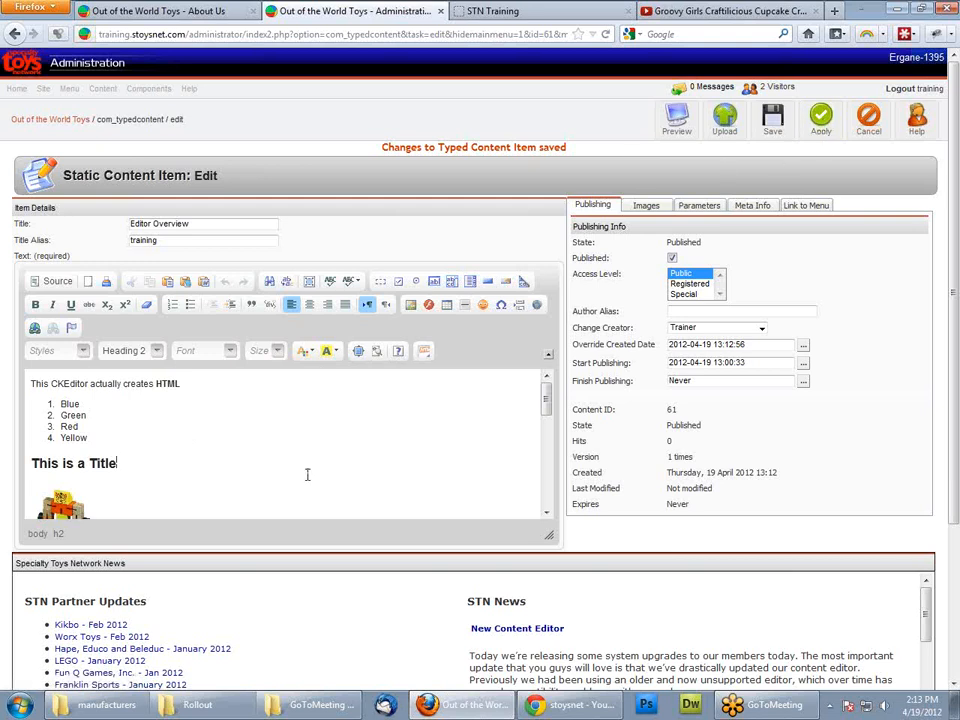
left_click(267, 421)
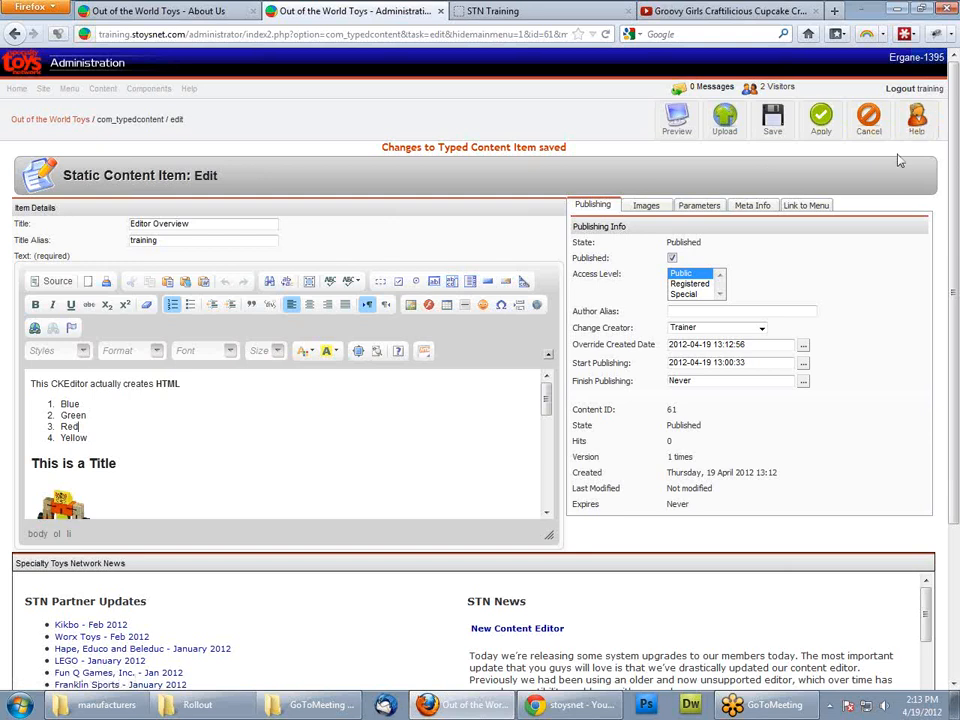
left_click(773, 120)
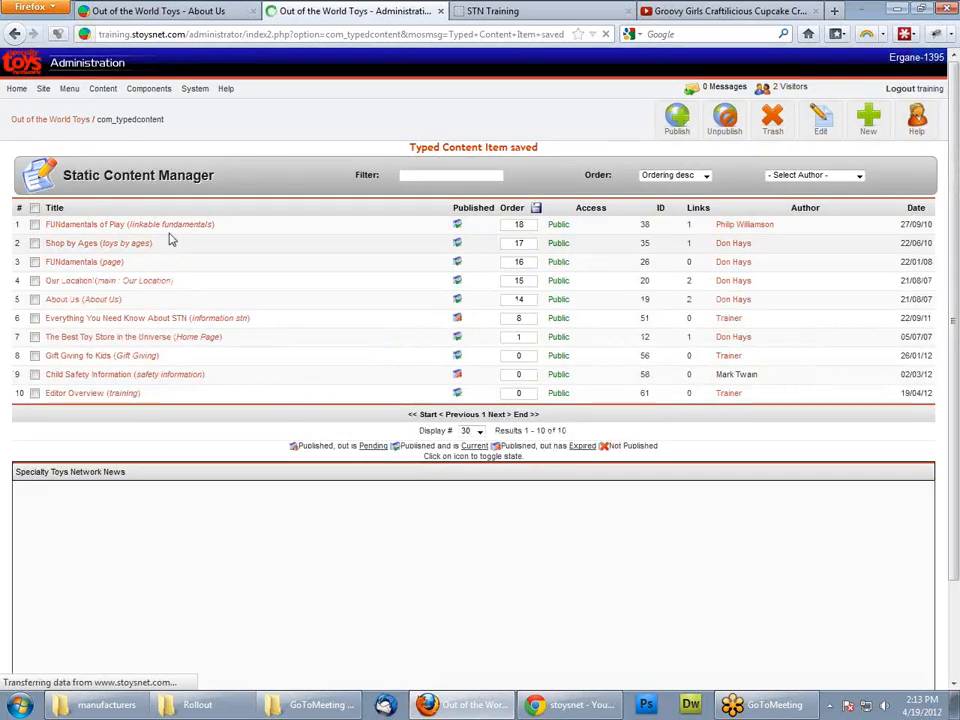
Step: Reopen the Editor Overview item, look at the public site's About Us page, and close the item without changing it
left_click(100, 396)
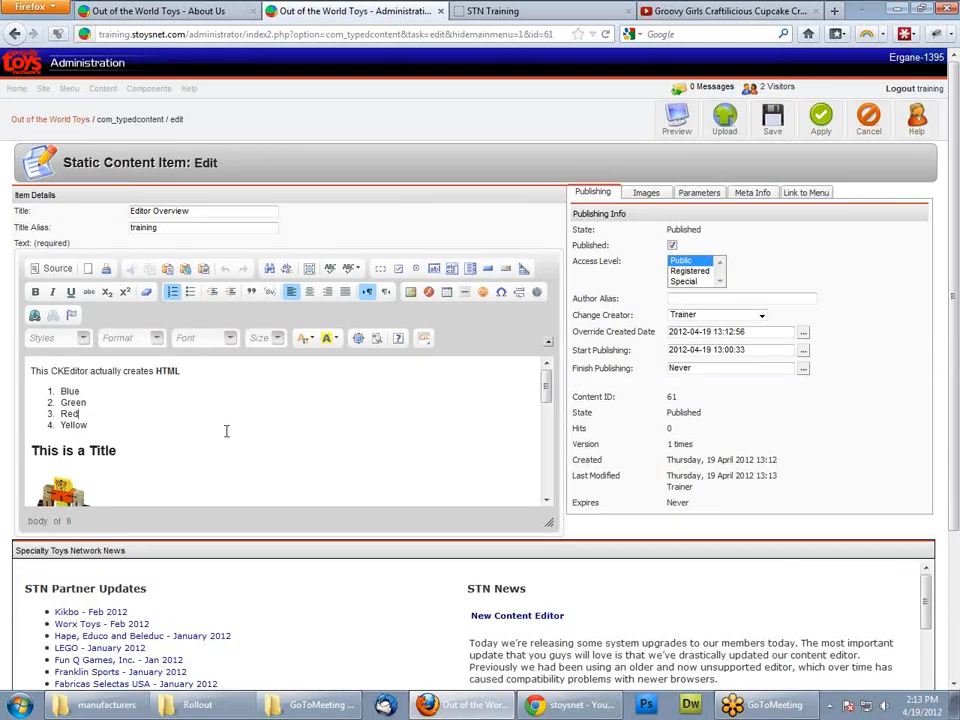
left_click(220, 10)
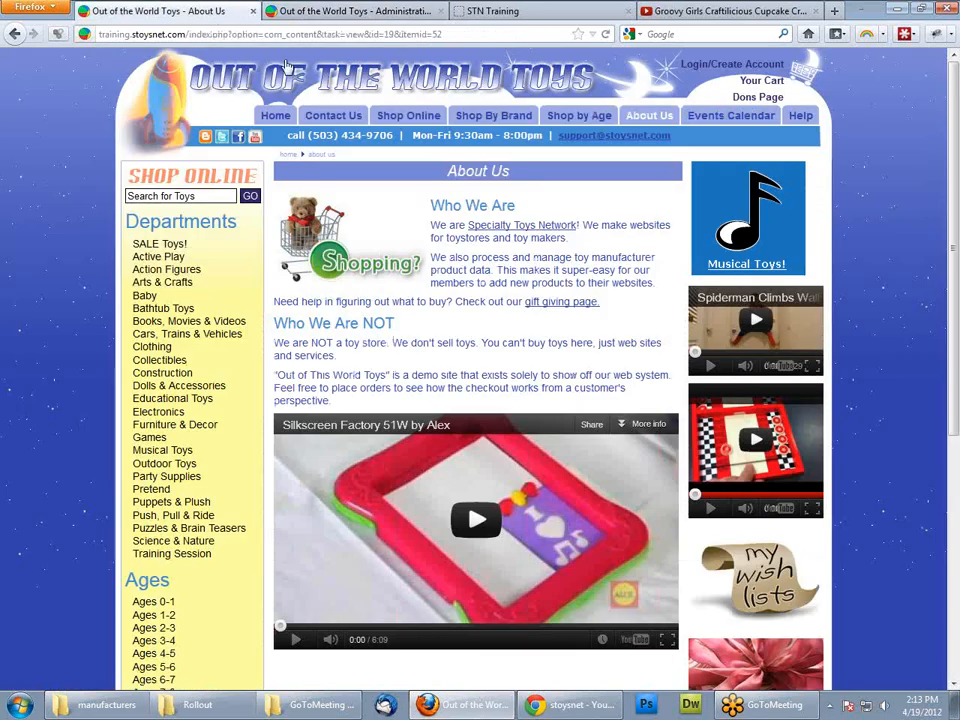
left_click(322, 11)
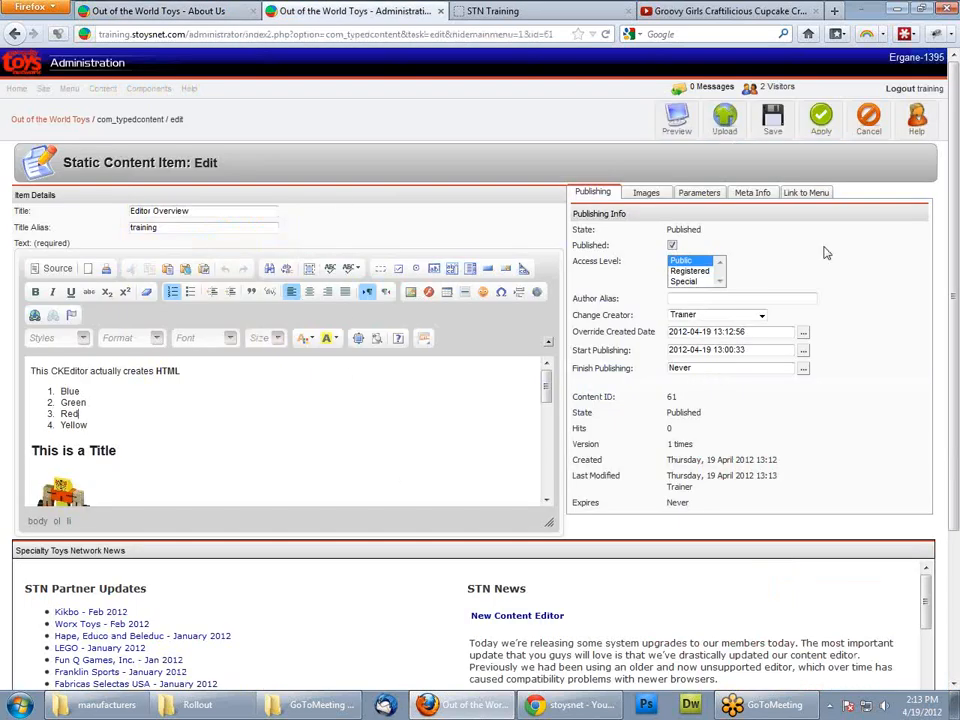
left_click(869, 121)
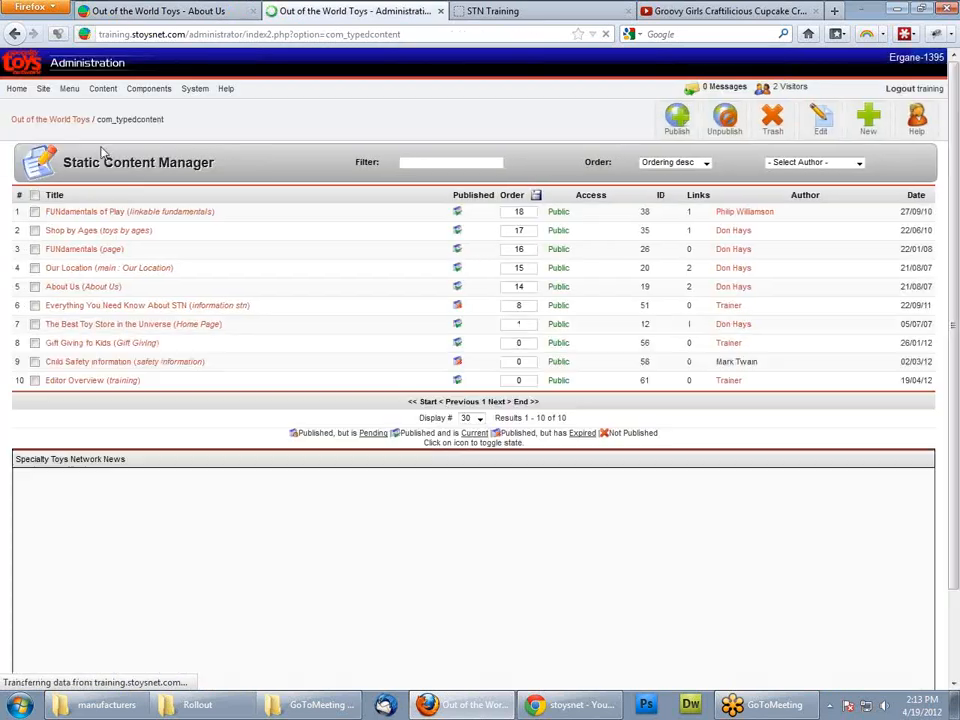
Step: Start a new mainmenu item of the type Link - Static Content
mouse_move(72, 88)
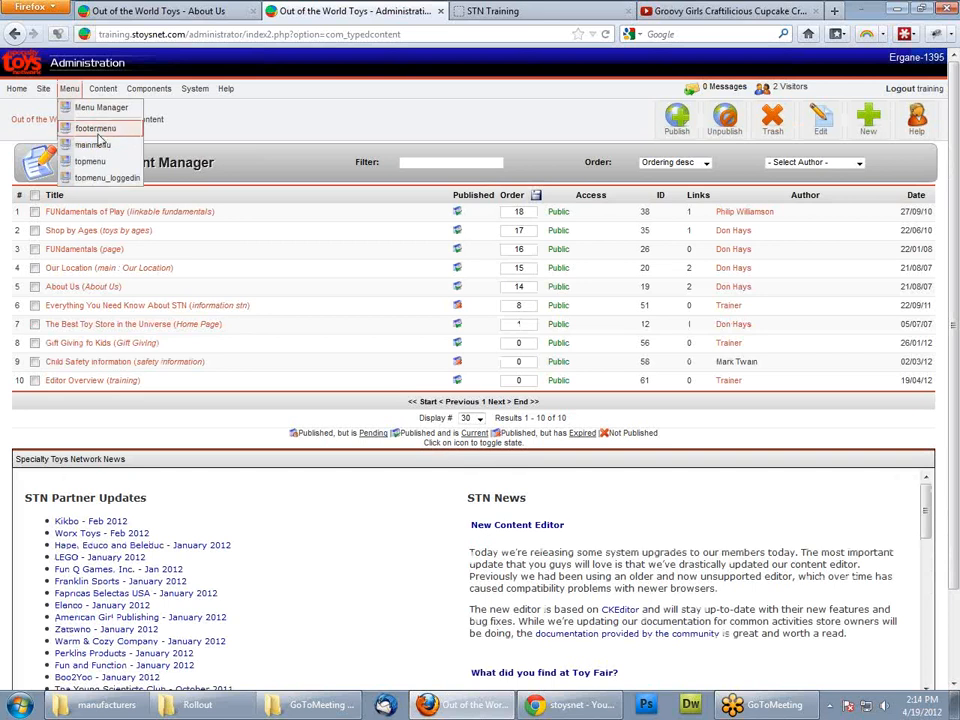
left_click(97, 144)
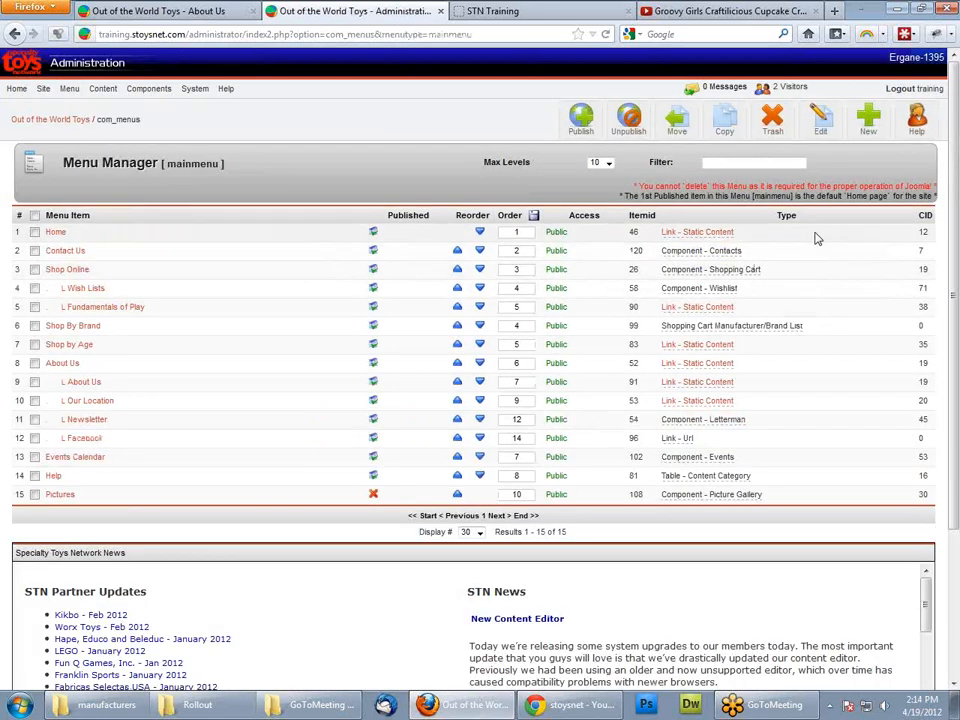
left_click(869, 121)
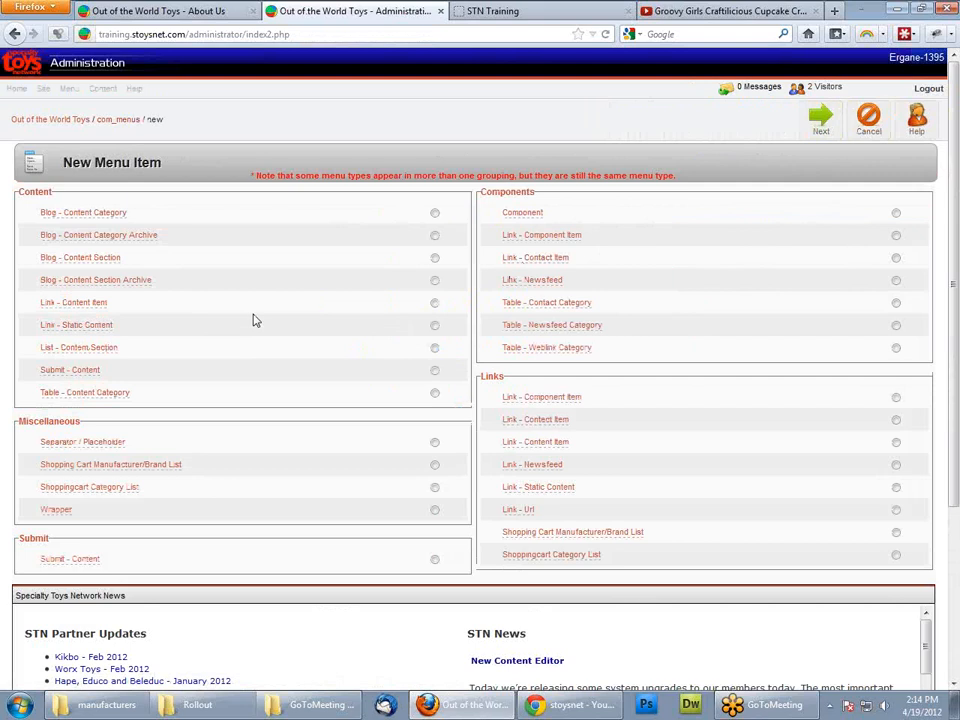
left_click_drag(292, 176, 368, 175)
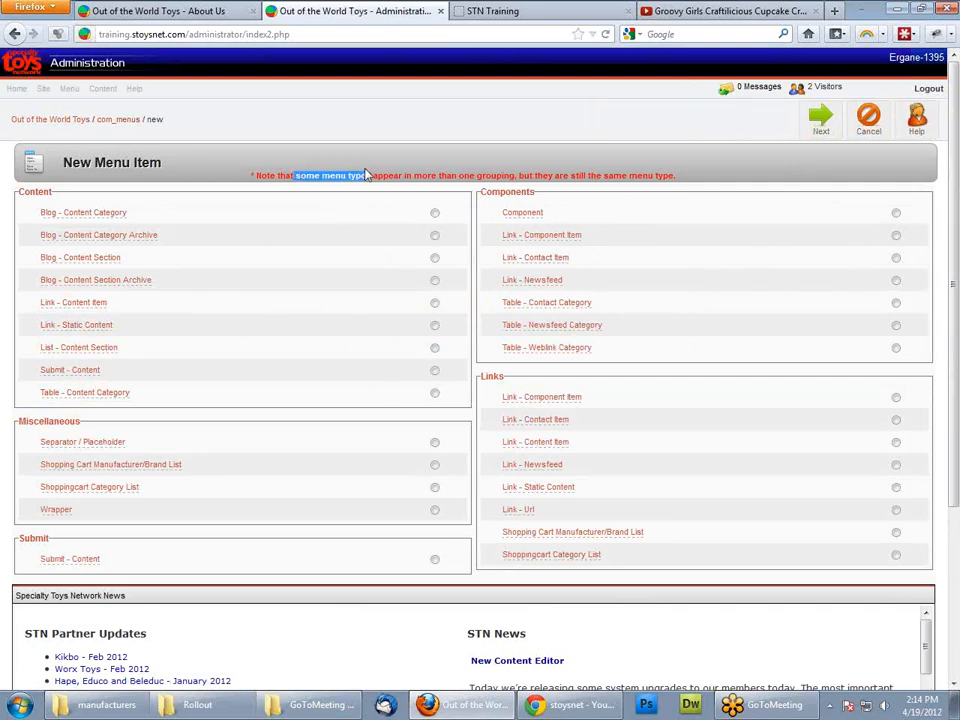
left_click(368, 175)
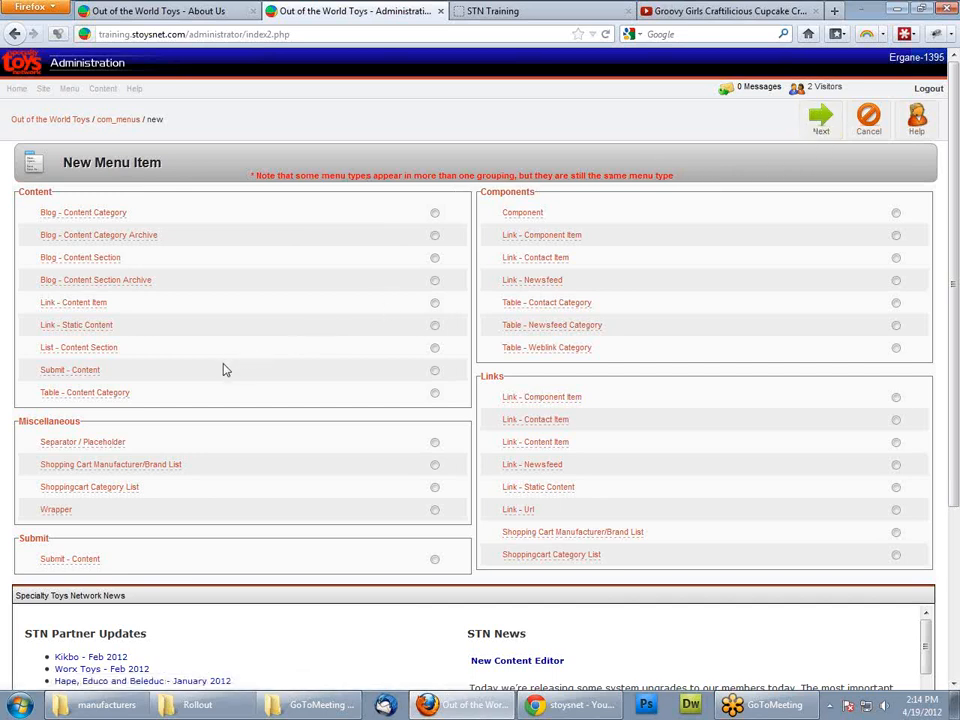
left_click(78, 326)
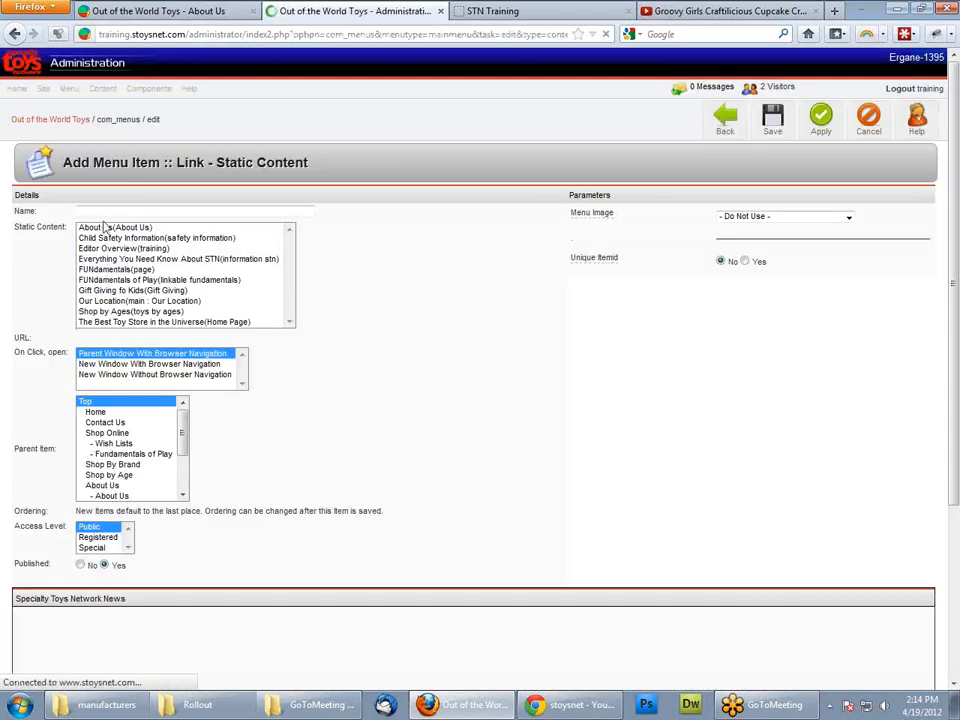
Step: Name the menu item Editor, link it to Editor Overview(training) at the Top parent level, and save it
left_click(106, 210)
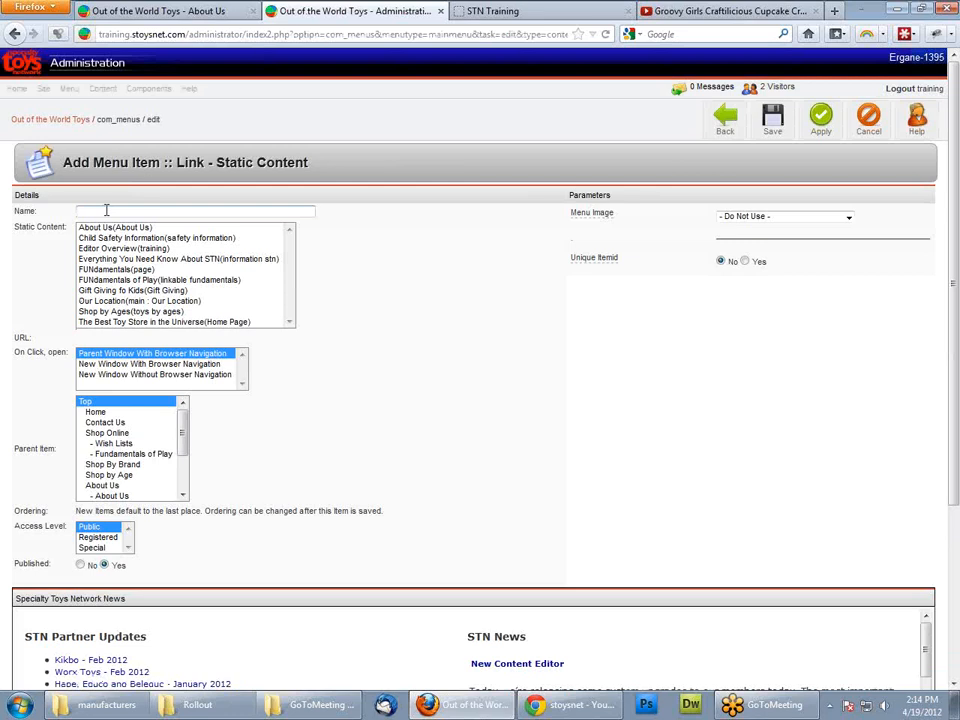
type("Editor")
left_click(110, 248)
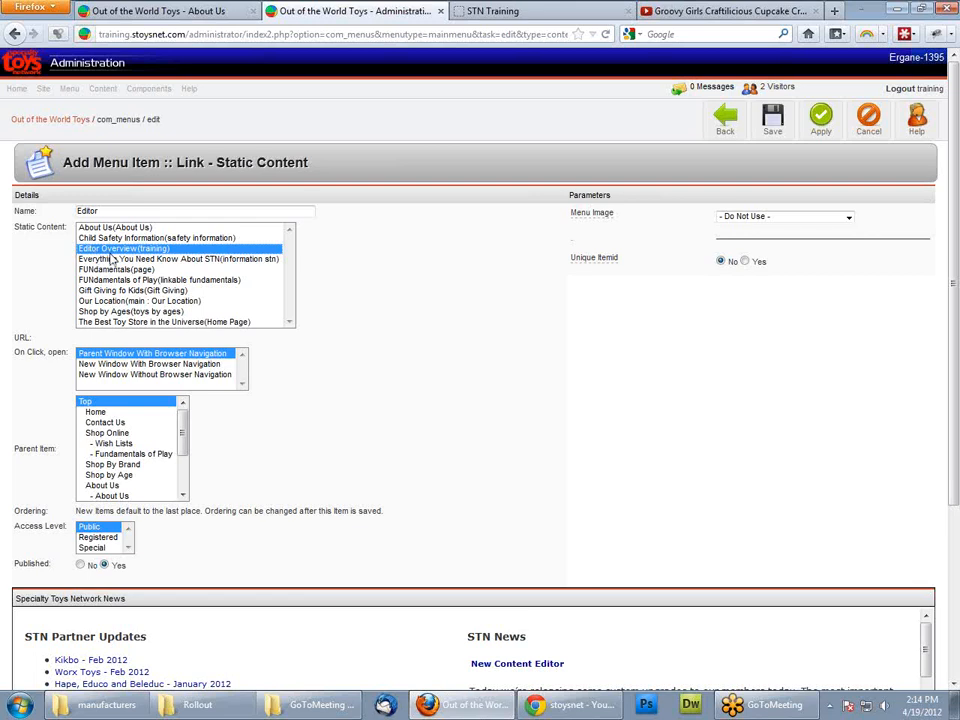
mouse_move(182, 429)
left_mouse_down()
mouse_move(180, 470)
mouse_move(183, 424)
left_mouse_up()
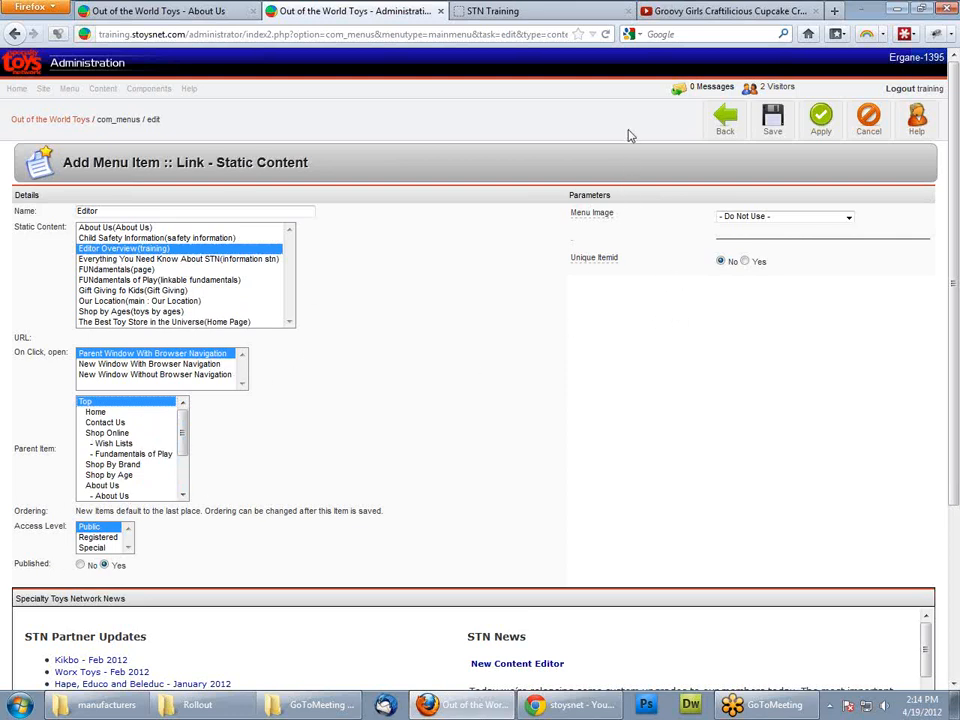
left_click(774, 120)
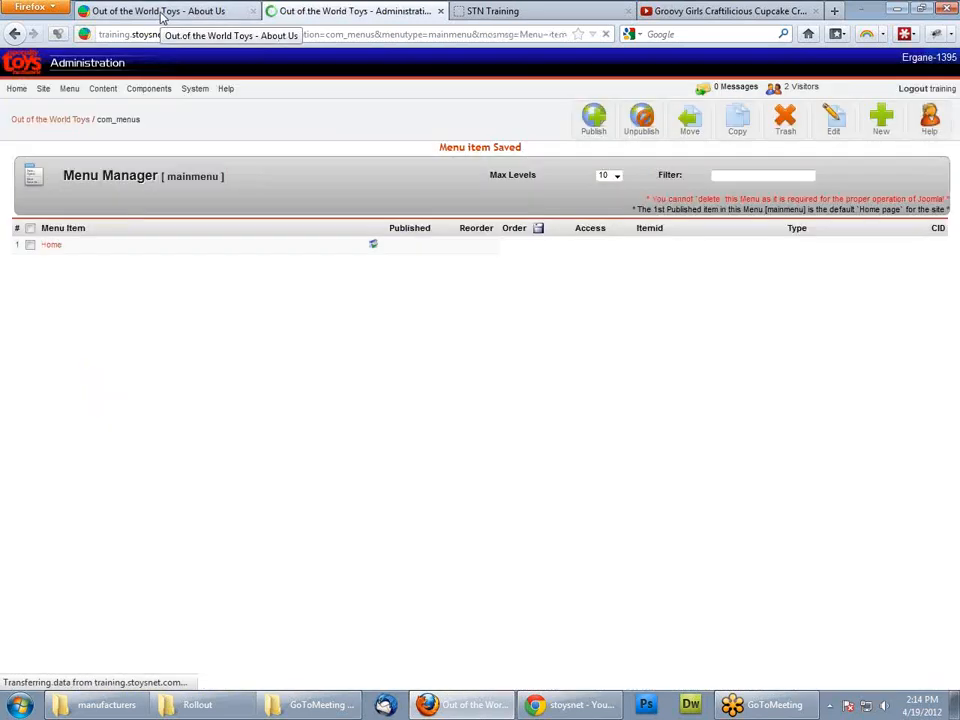
Step: Reload the public site, open the Editor page from its main menu, and look over the page content
left_click(162, 12)
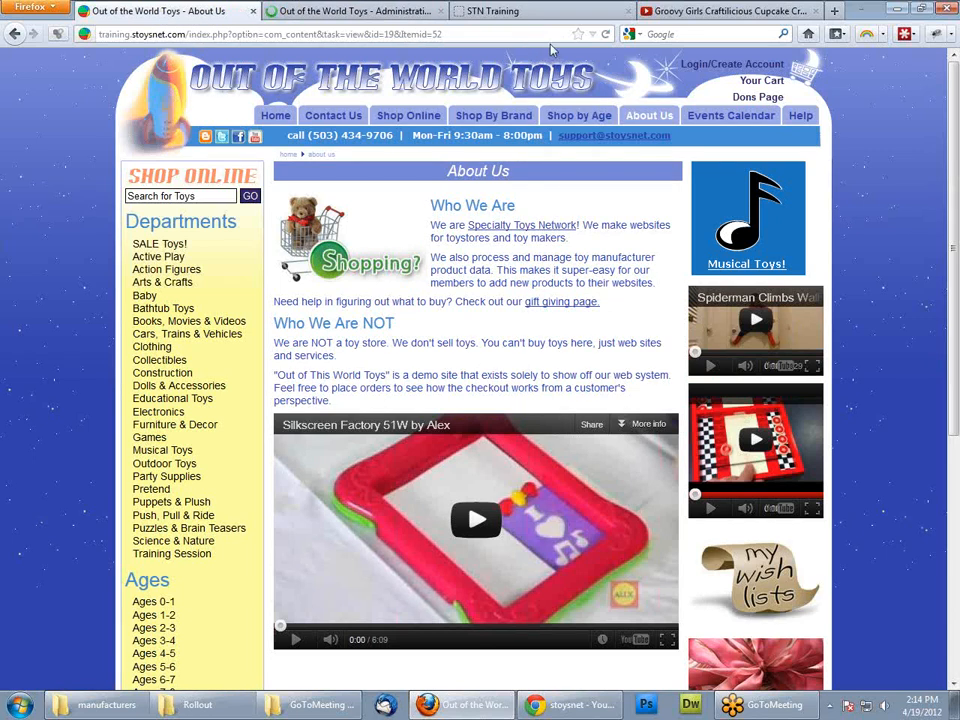
left_click(606, 34)
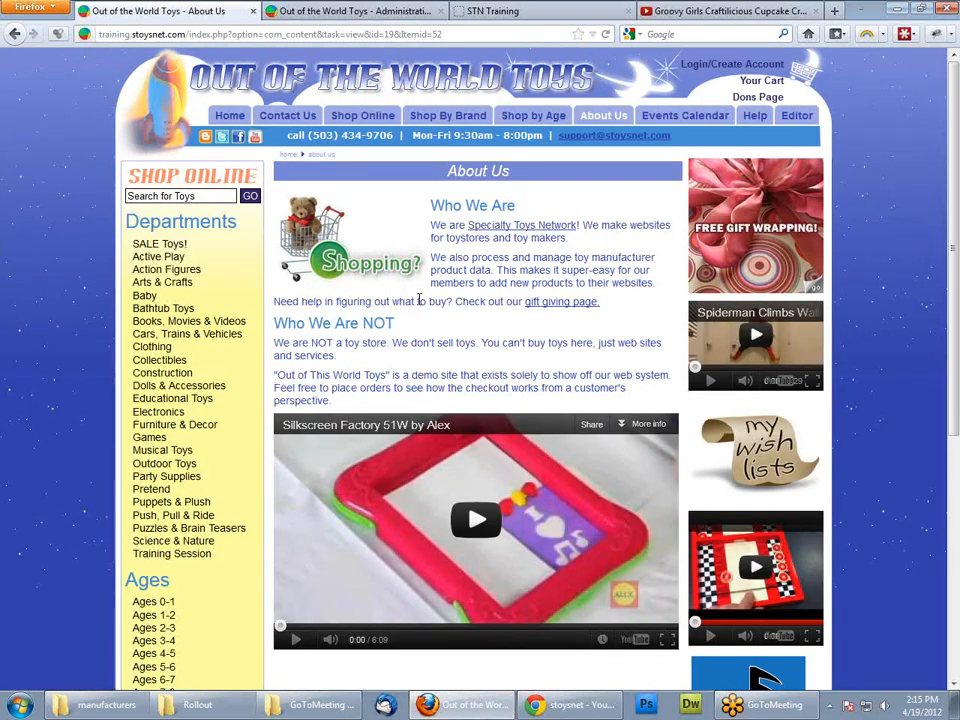
left_click(800, 118)
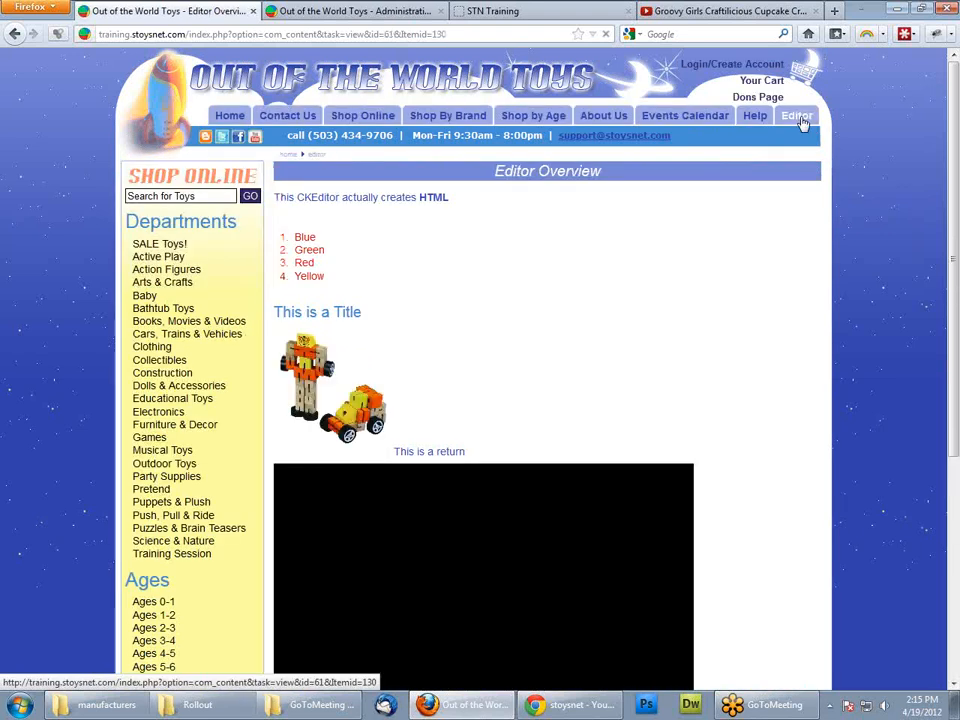
scroll(532, 330, "down", 5)
scroll(525, 345, "up", 5)
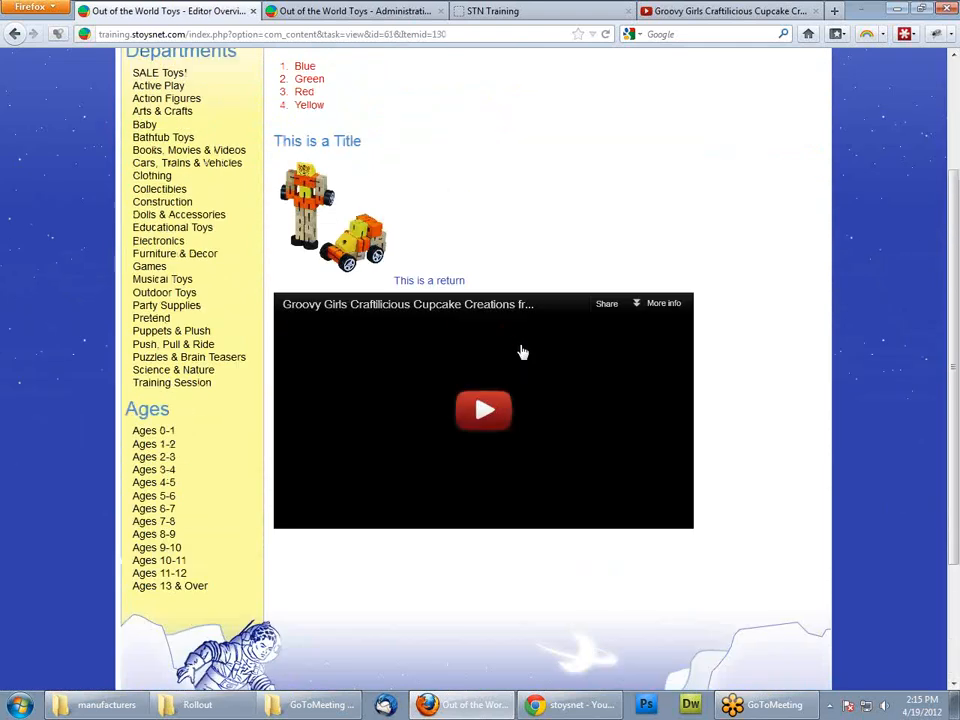
scroll(519, 339, "down", 3)
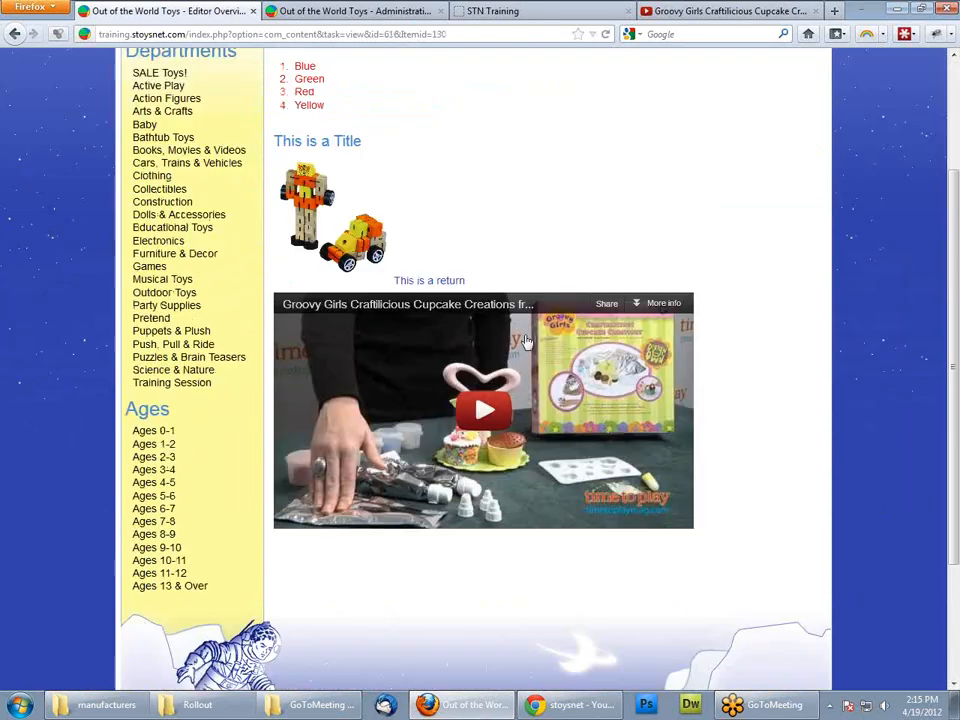
Step: Test the Editor page's embedded Groovy Girls video and the toy image's link, and return to the Editor page
left_click(484, 421)
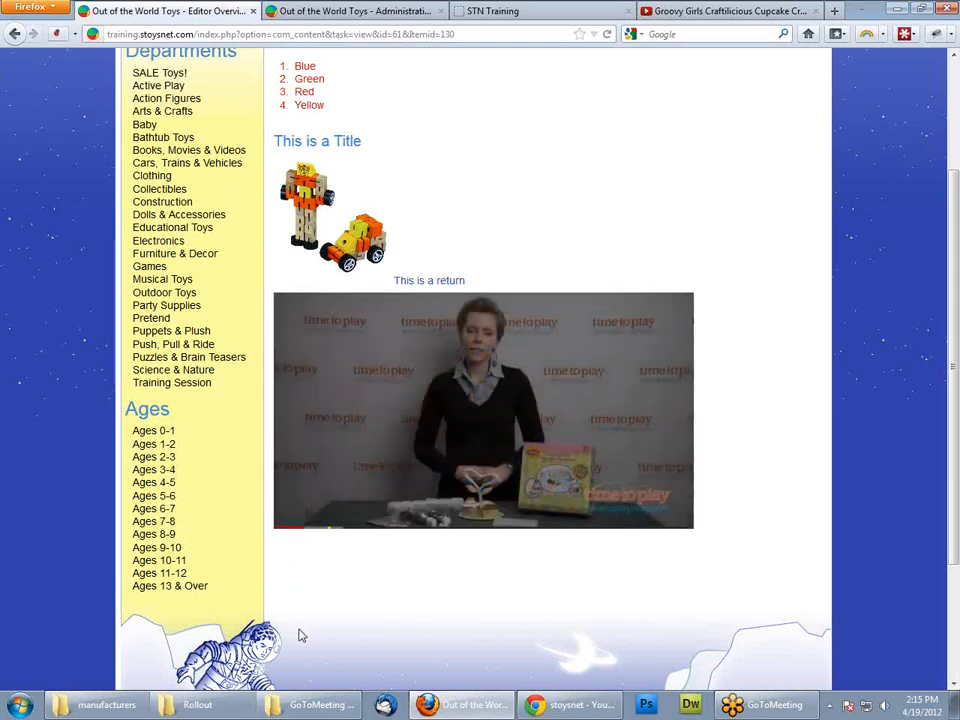
mouse_move(299, 520)
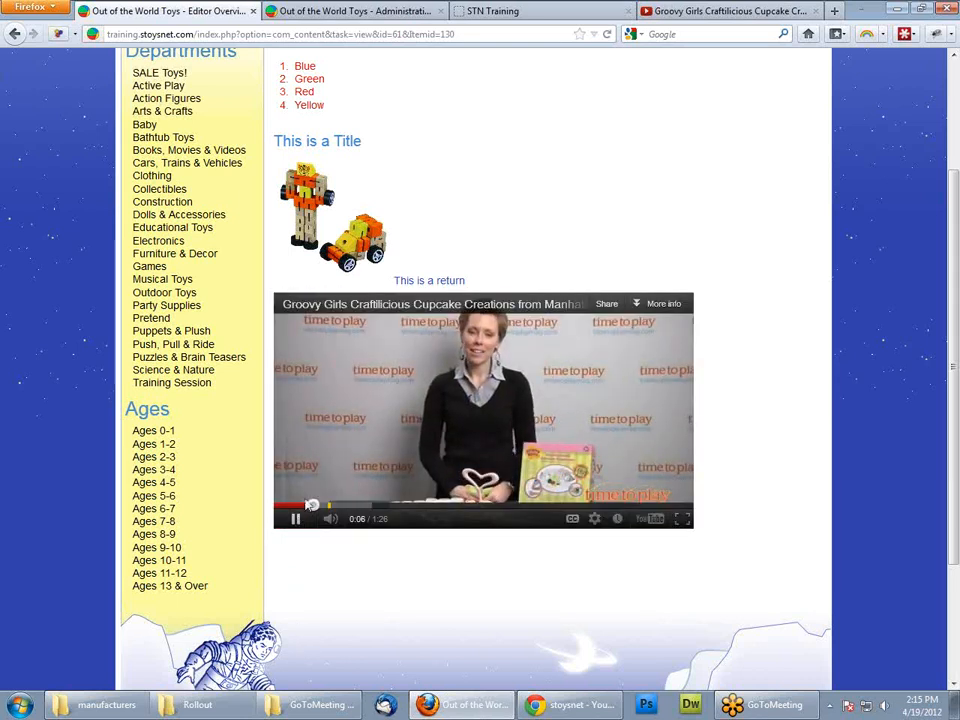
scroll(489, 195, "up", 3)
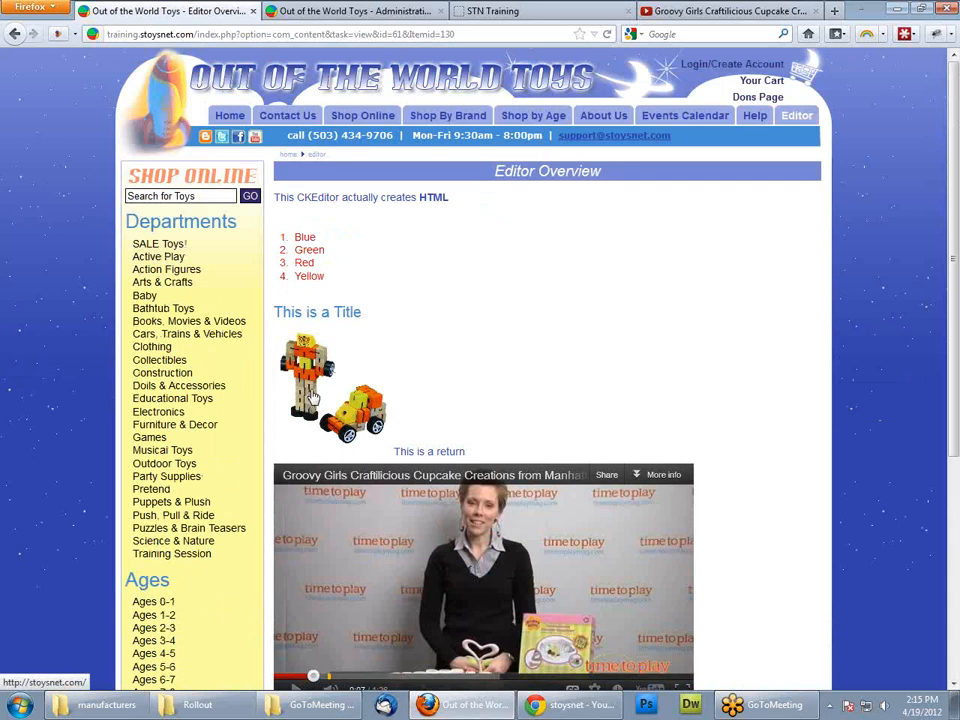
left_click(312, 398)
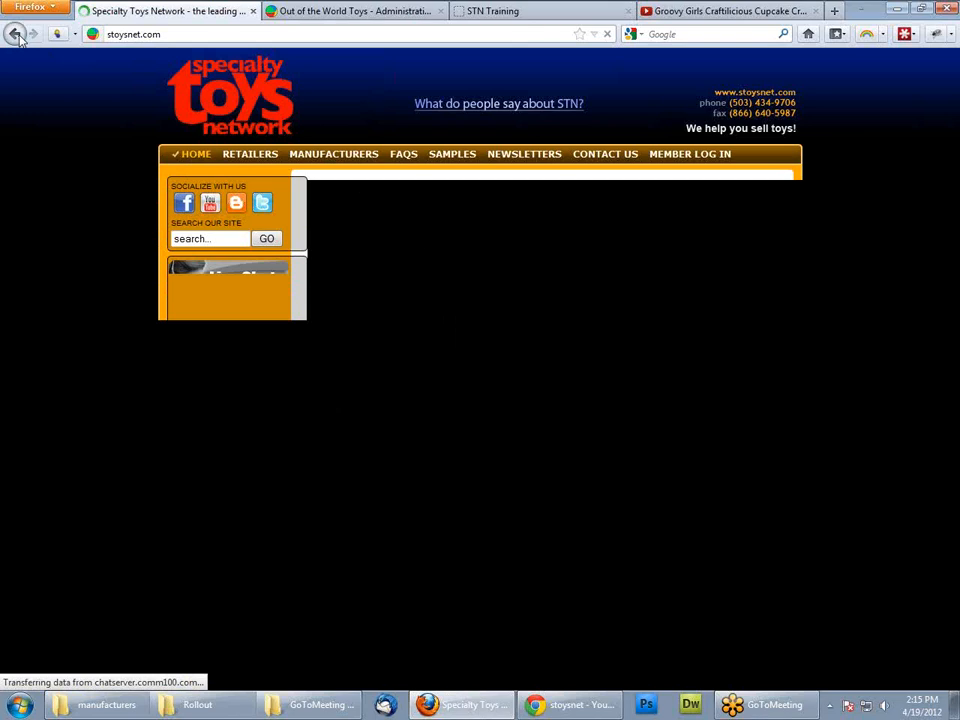
left_click(15, 34)
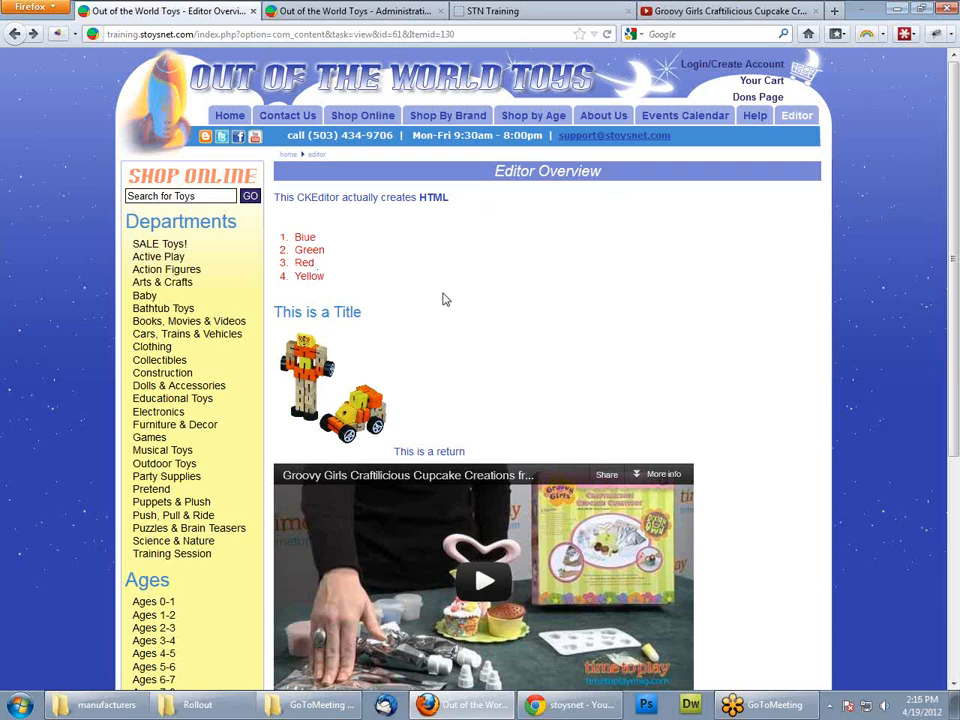
Step: Open the static content linked to the Editor menu item for editing and compare its list and title with the public page
left_click(368, 12)
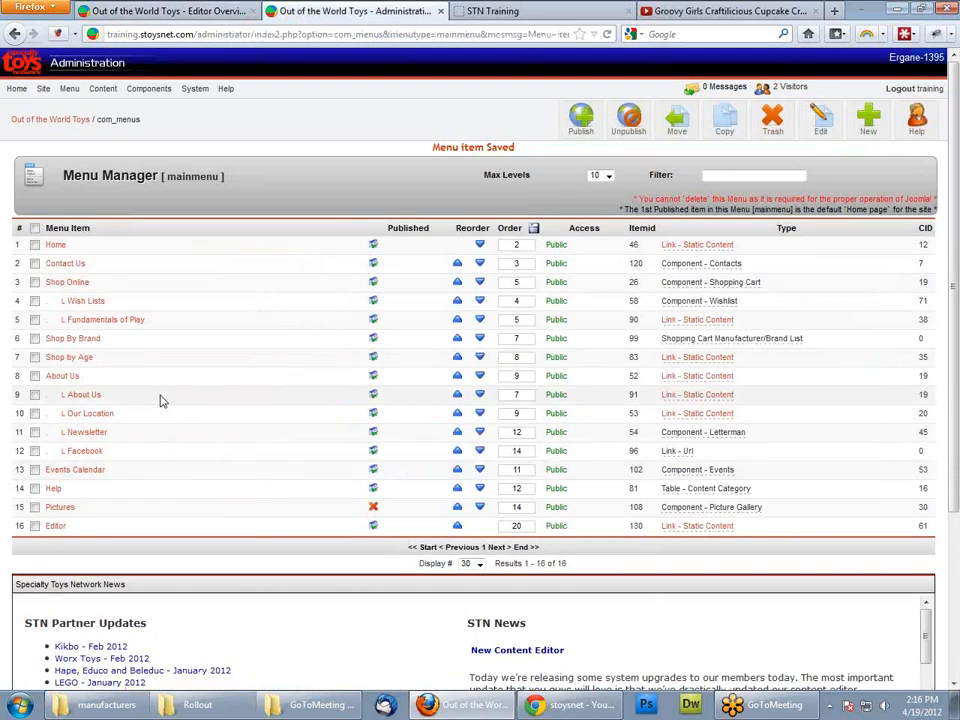
left_click(718, 526)
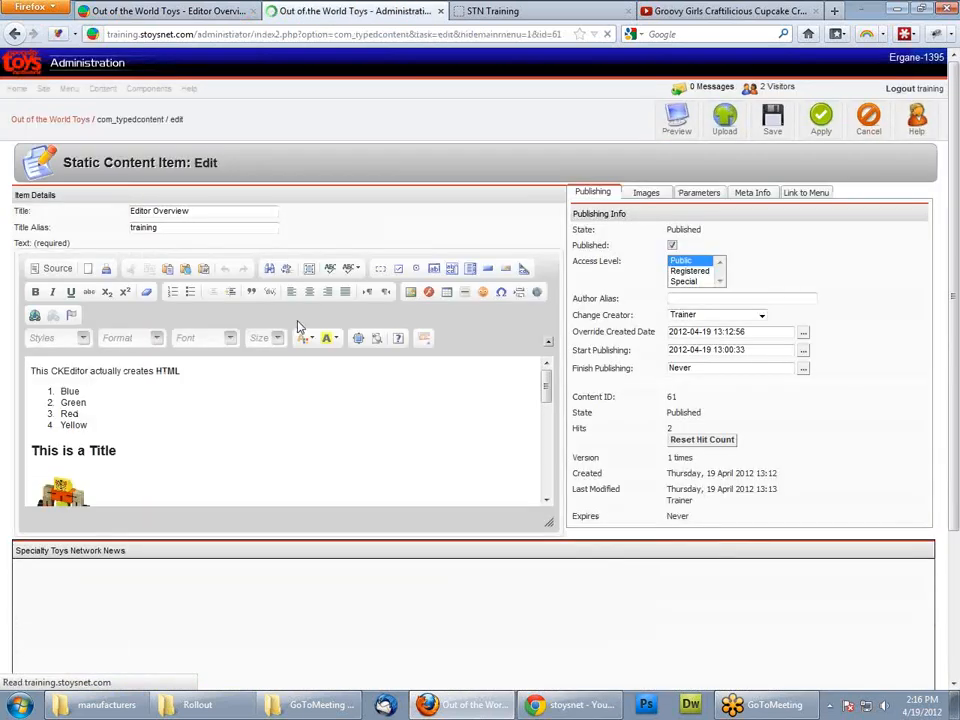
left_click(100, 434)
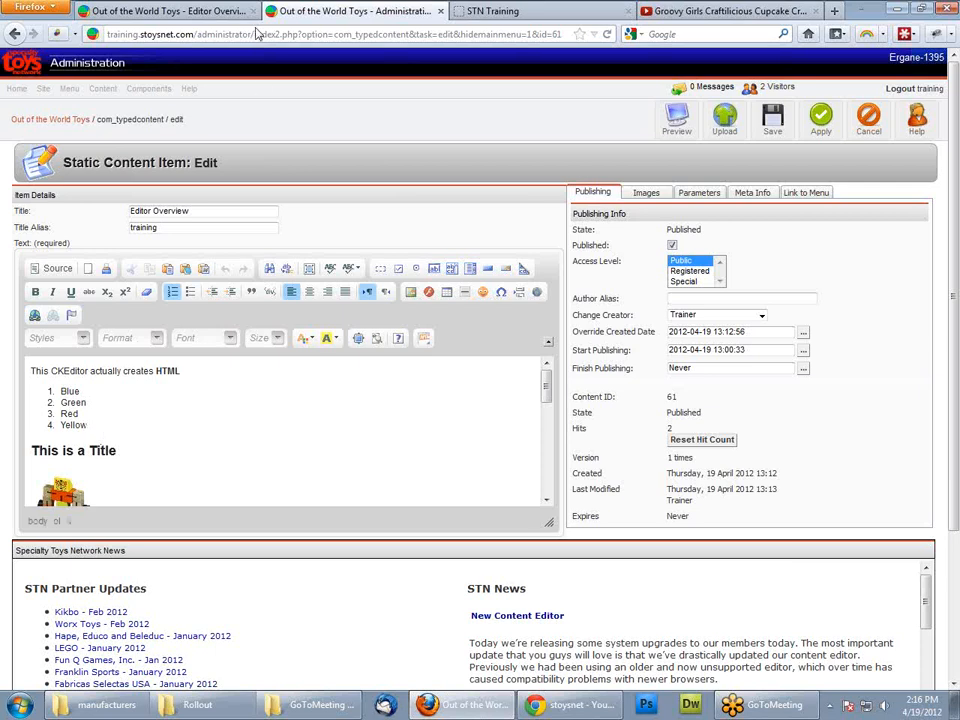
left_click(178, 12)
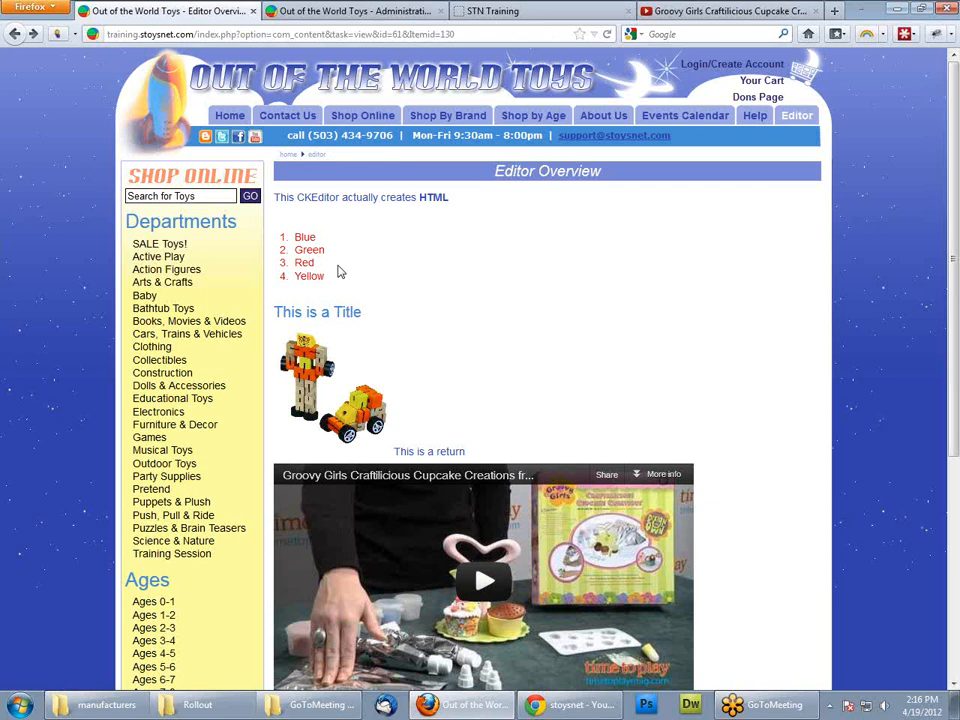
left_click(363, 13)
left_click(129, 446)
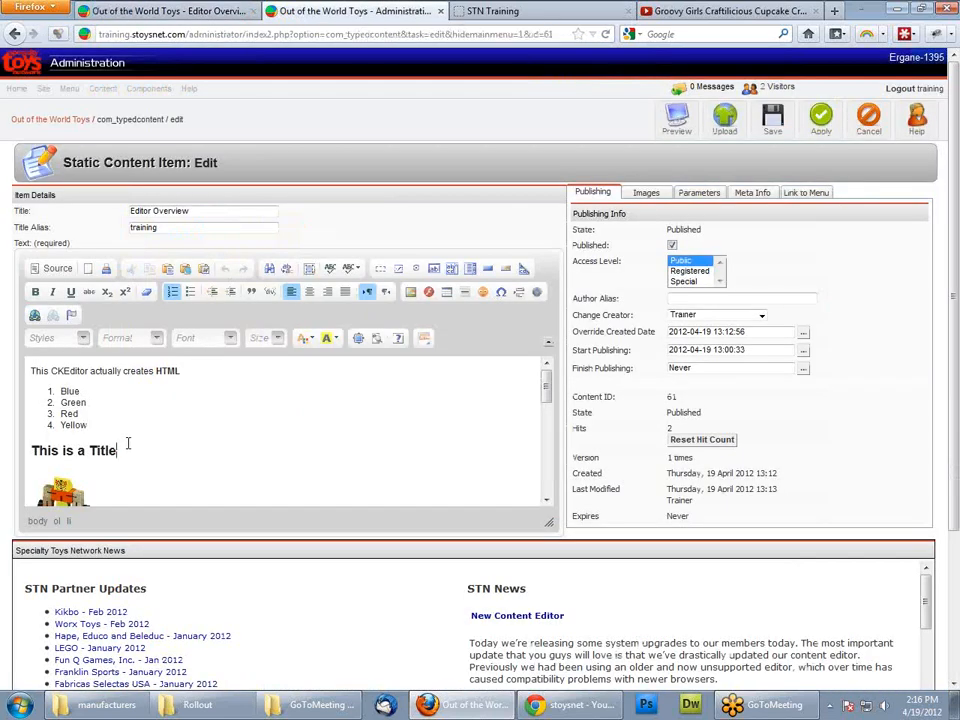
left_click(118, 431)
left_click_drag(546, 398, 534, 343)
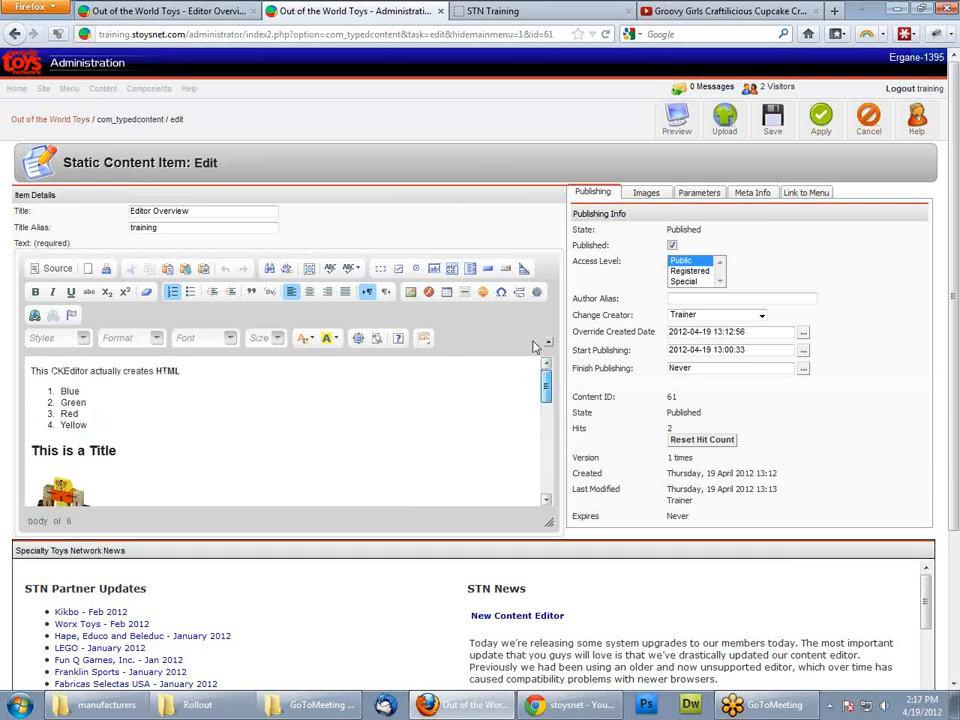
Step: Insert two blank lines above the first paragraph of the Editor Overview text
left_click(35, 371)
key("Return")
key("Return")
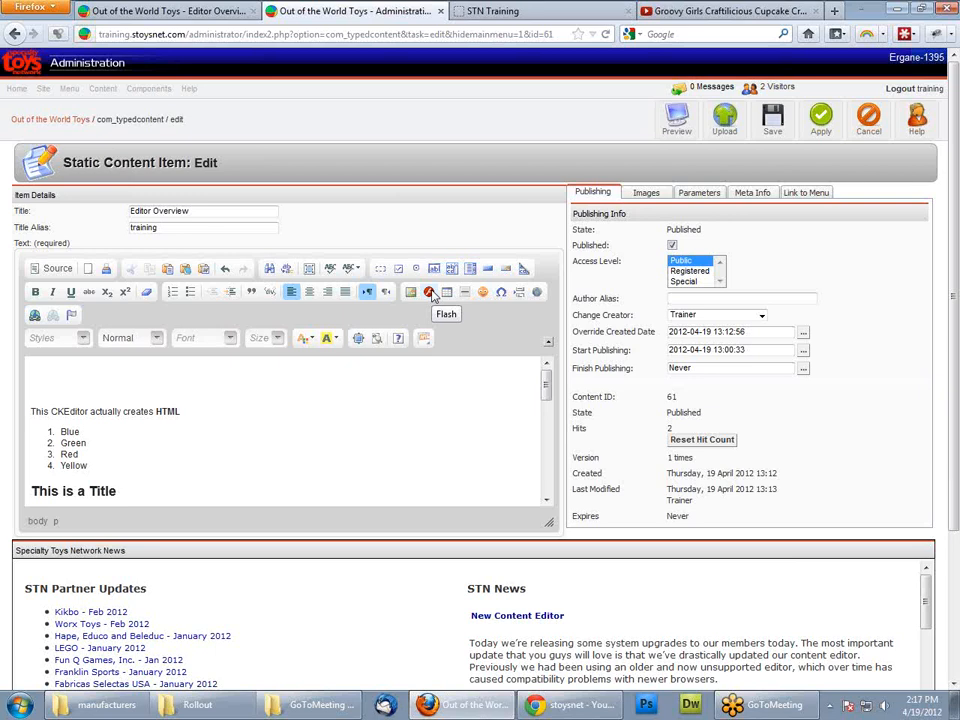
Step: Look at the available smileys and special characters without inserting any
left_click(485, 296)
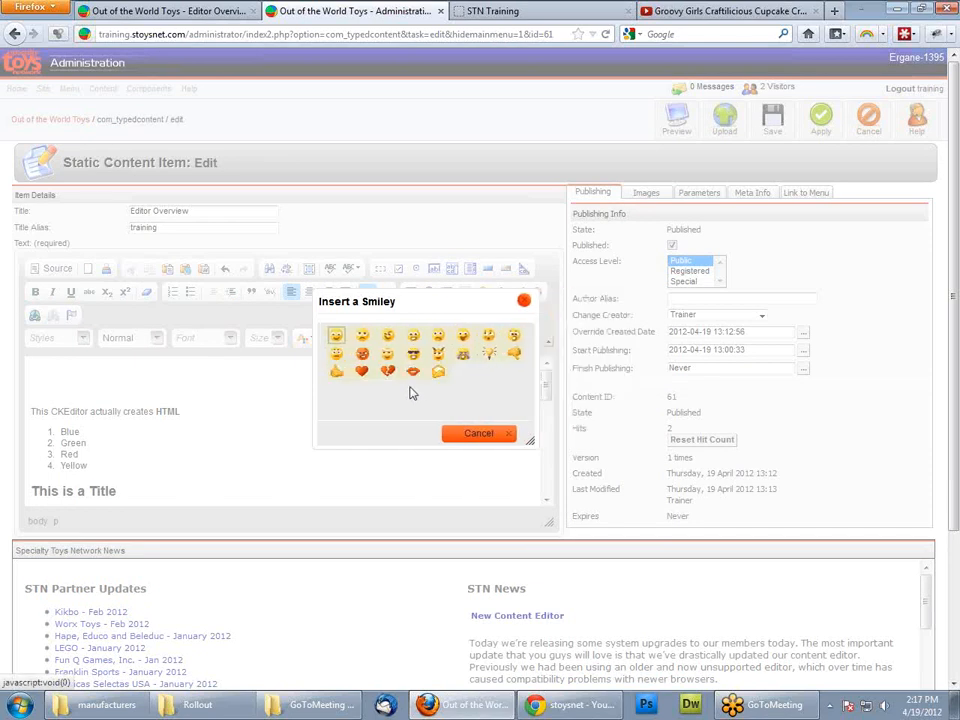
left_click(479, 434)
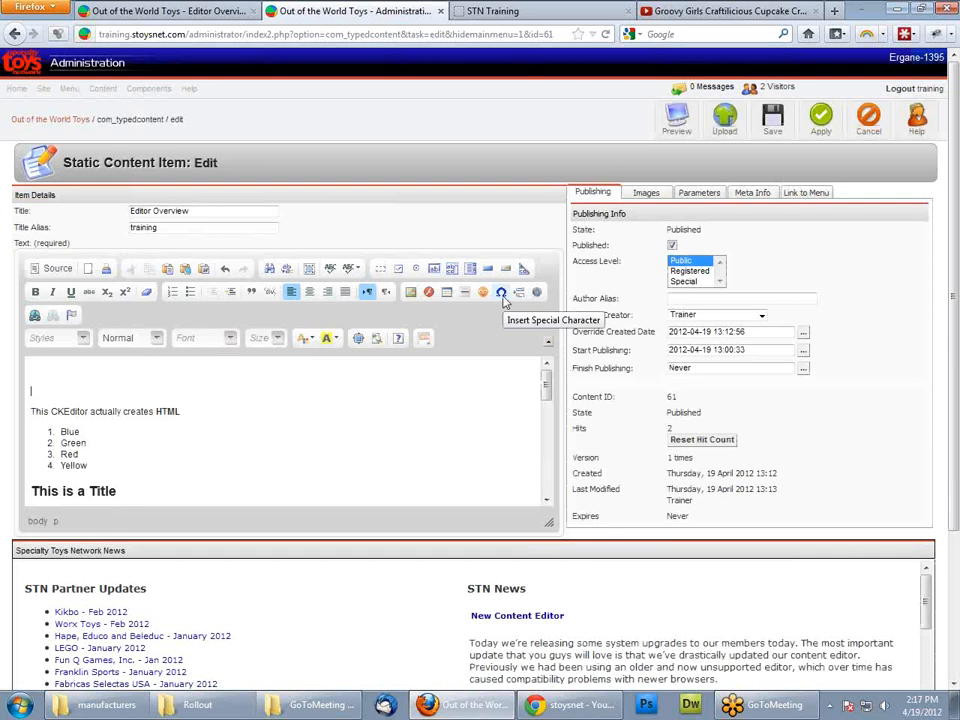
left_click(502, 293)
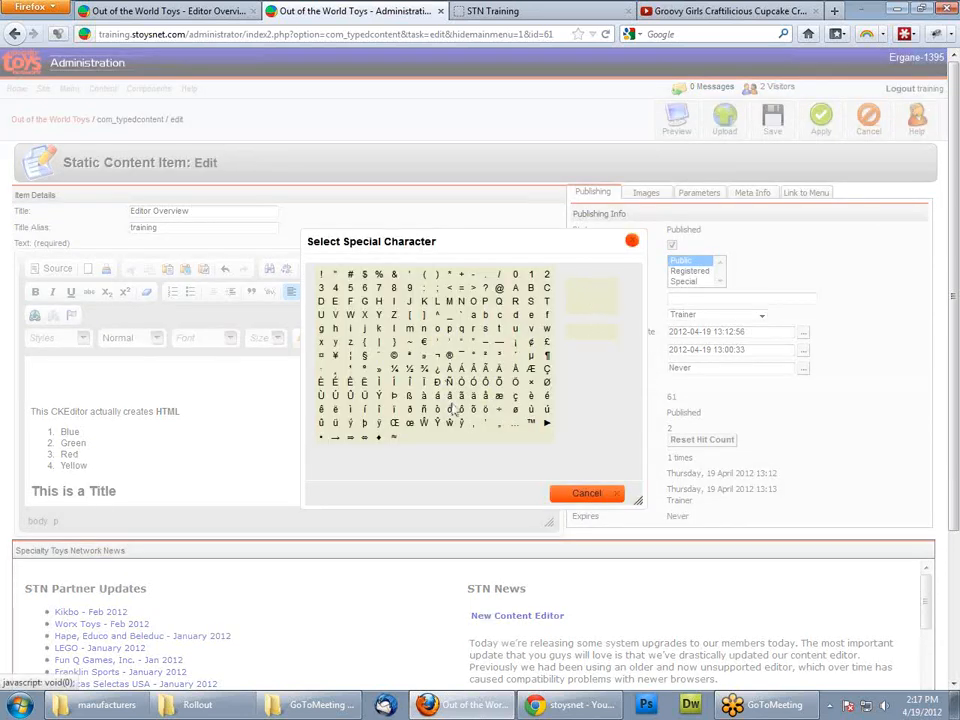
left_click(632, 243)
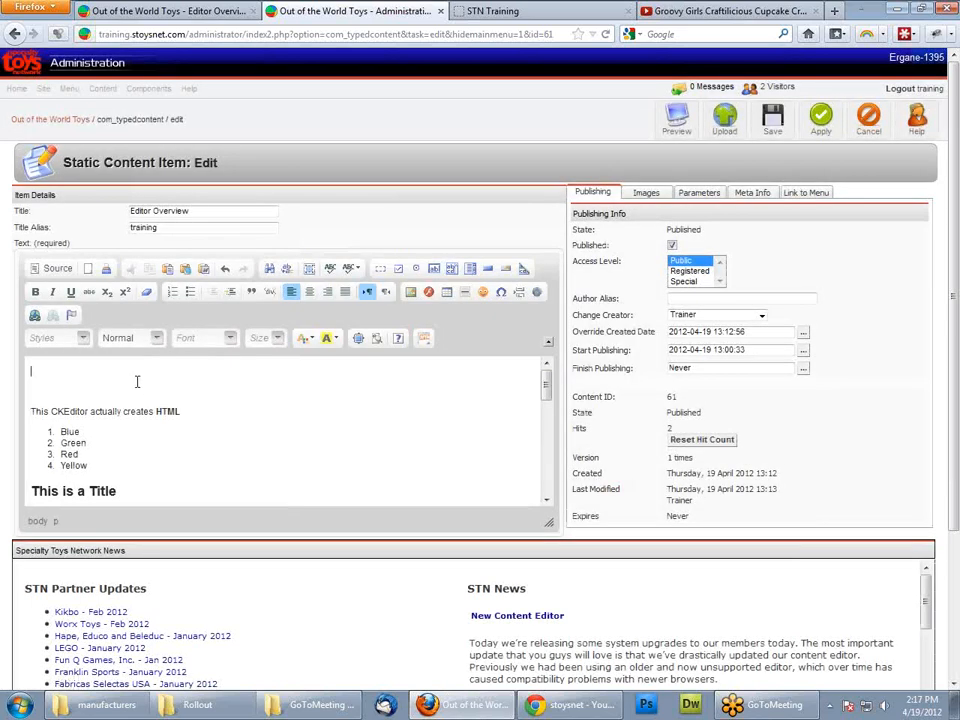
left_click(107, 393)
left_click(60, 371)
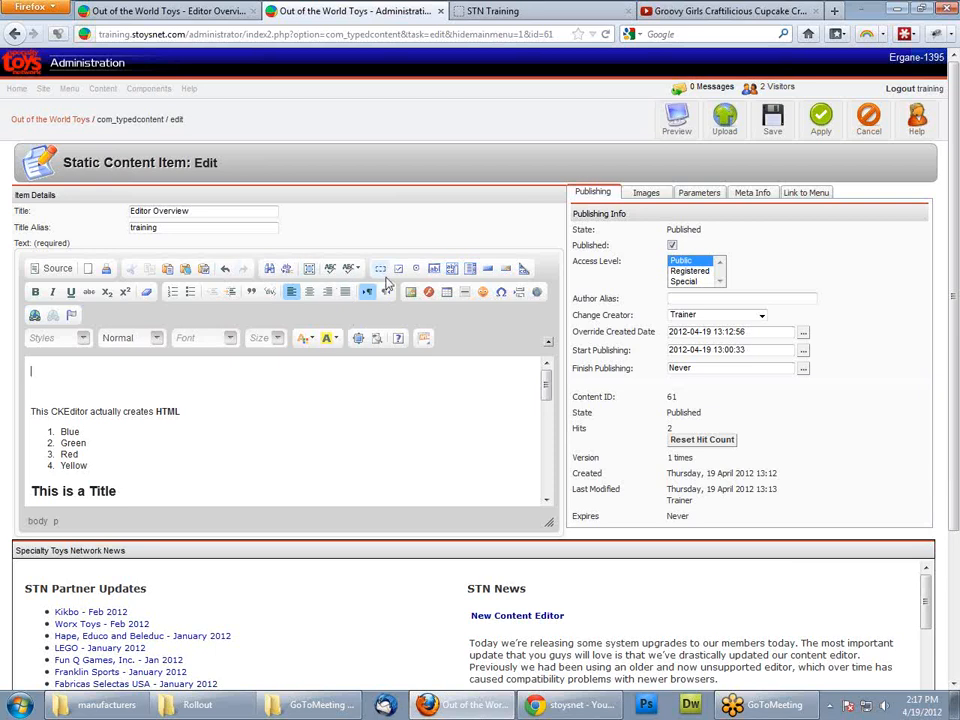
Step: Find "blue" in the page text and replace all occurrences with "Pink"
left_click(270, 269)
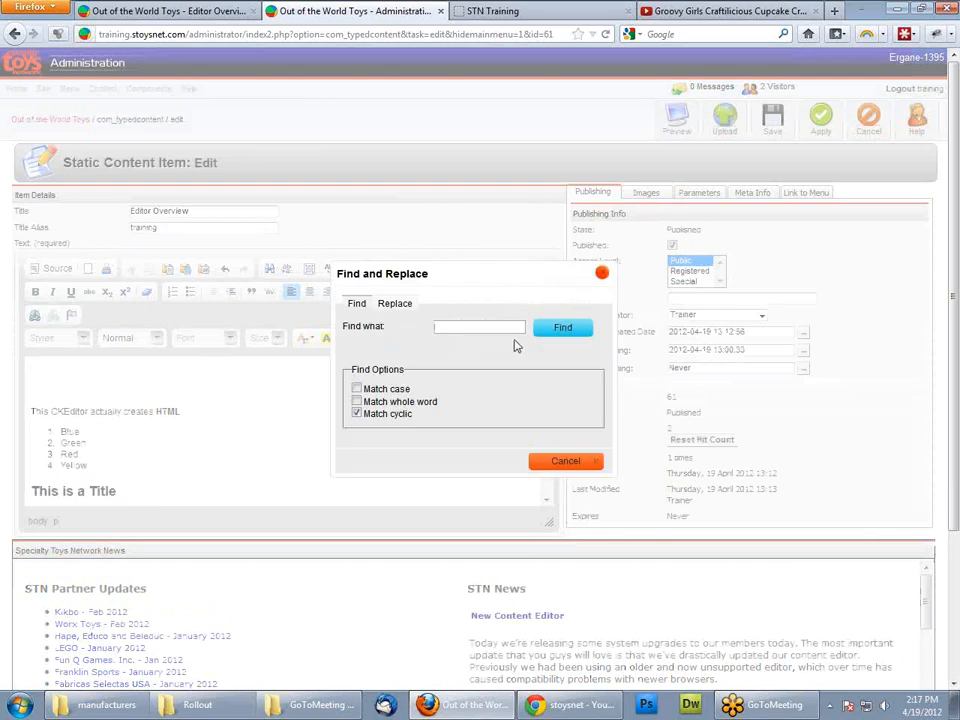
type("blue")
left_click(559, 327)
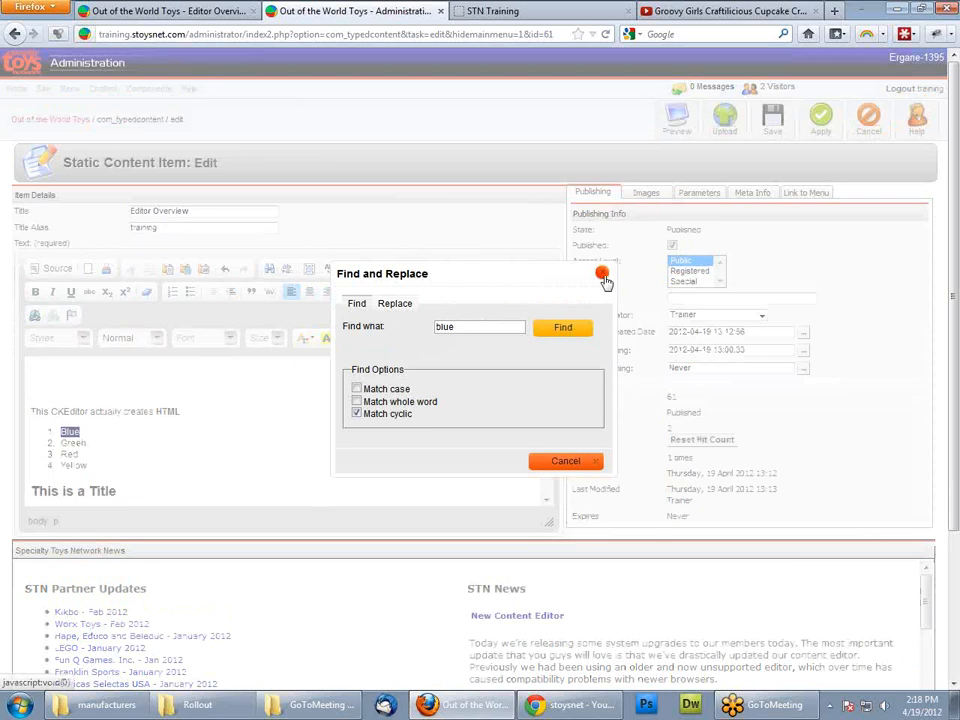
left_click(397, 303)
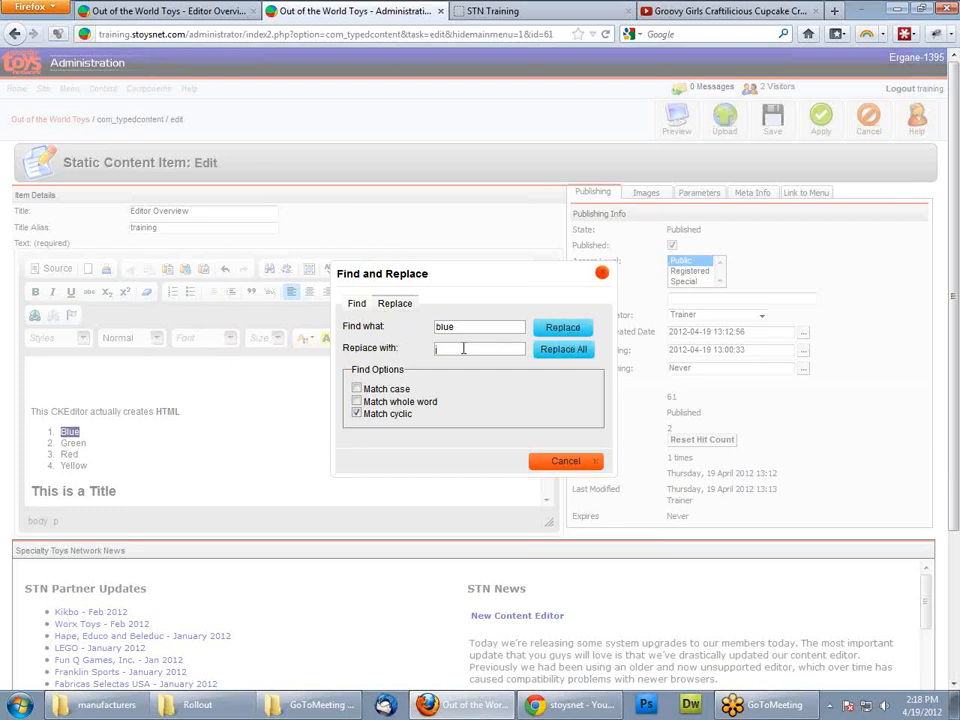
type("Pink")
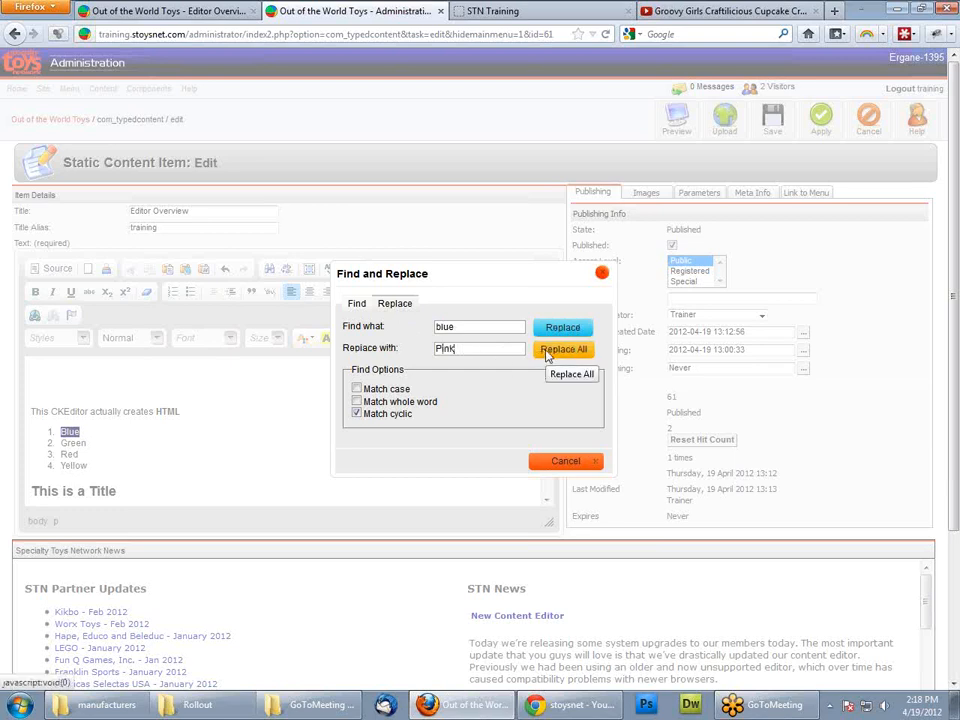
left_click(550, 359)
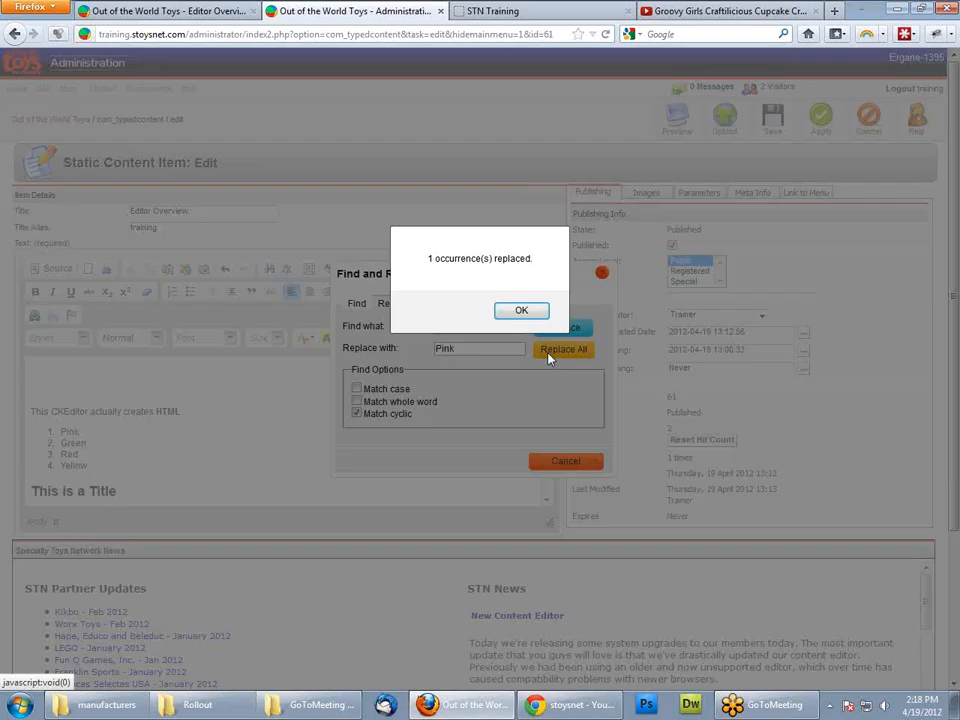
left_click(521, 311)
left_click(548, 460)
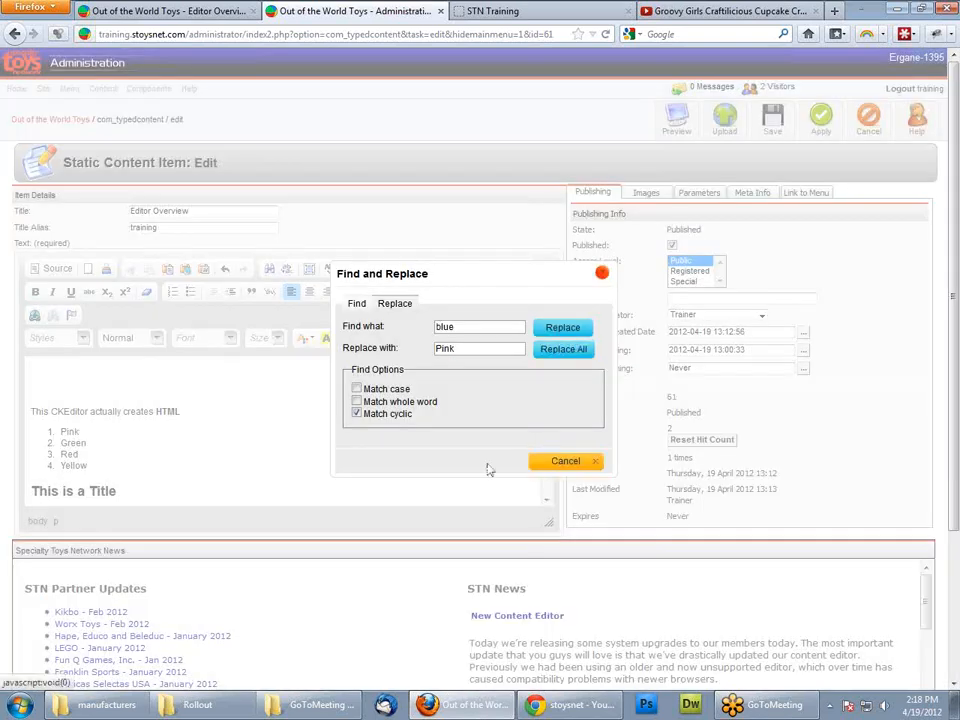
left_click(208, 431)
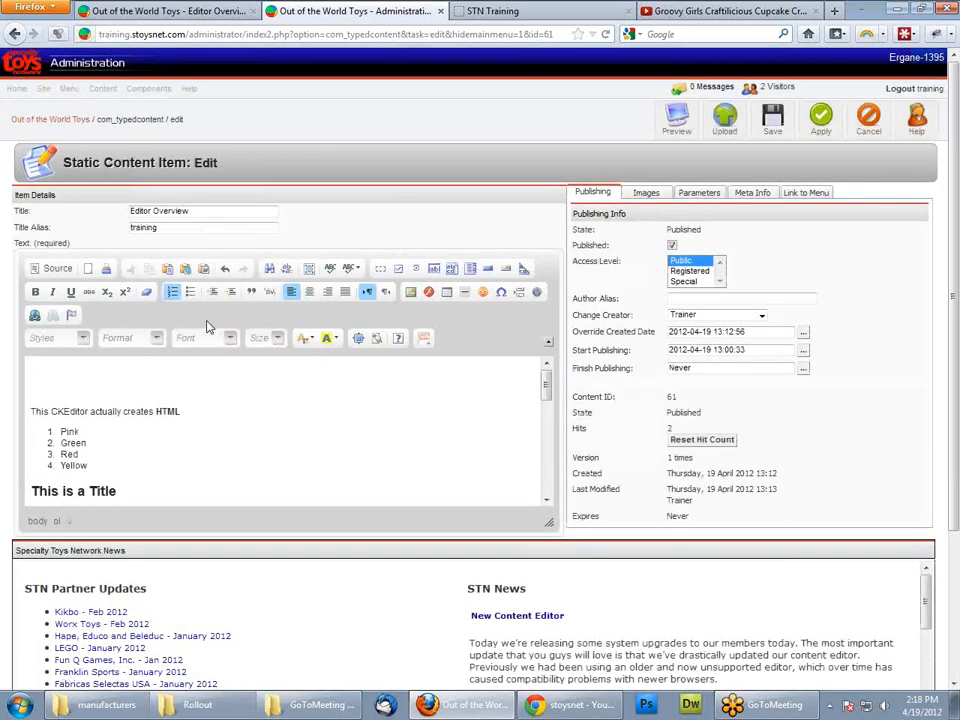
Step: Enable spell check as you type (SCAYT) in the content editor
left_click(355, 270)
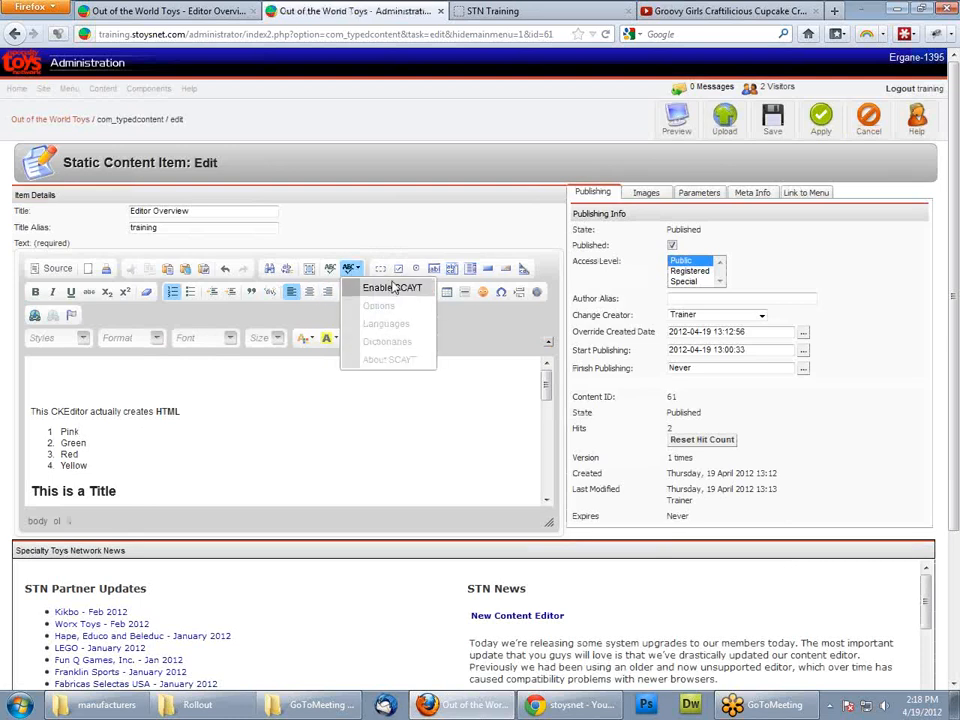
left_click(395, 232)
left_click(143, 439)
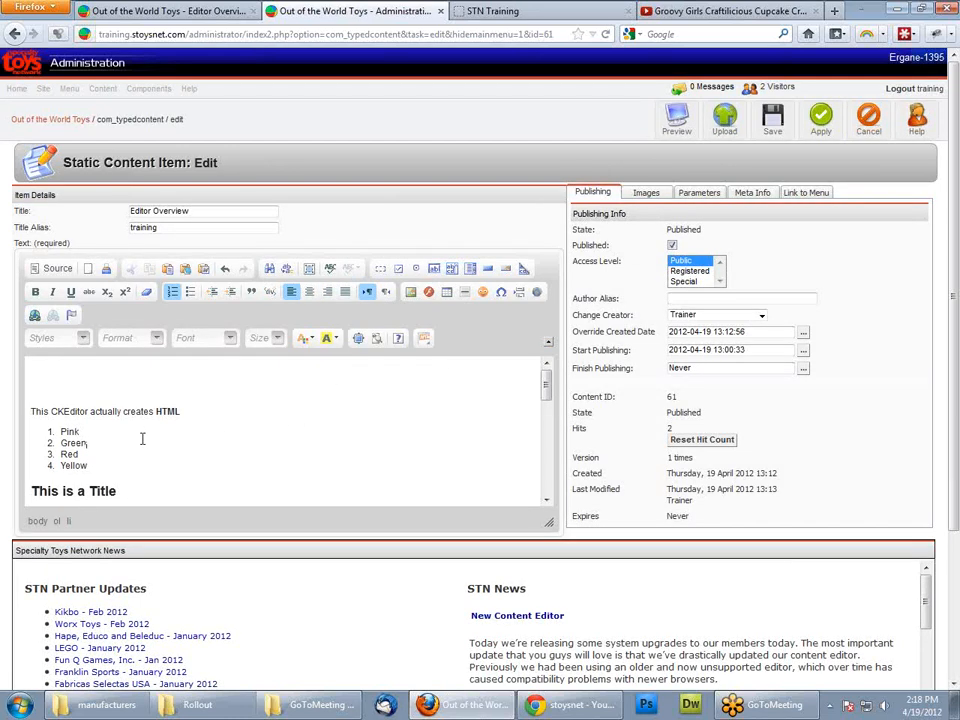
left_click(129, 489)
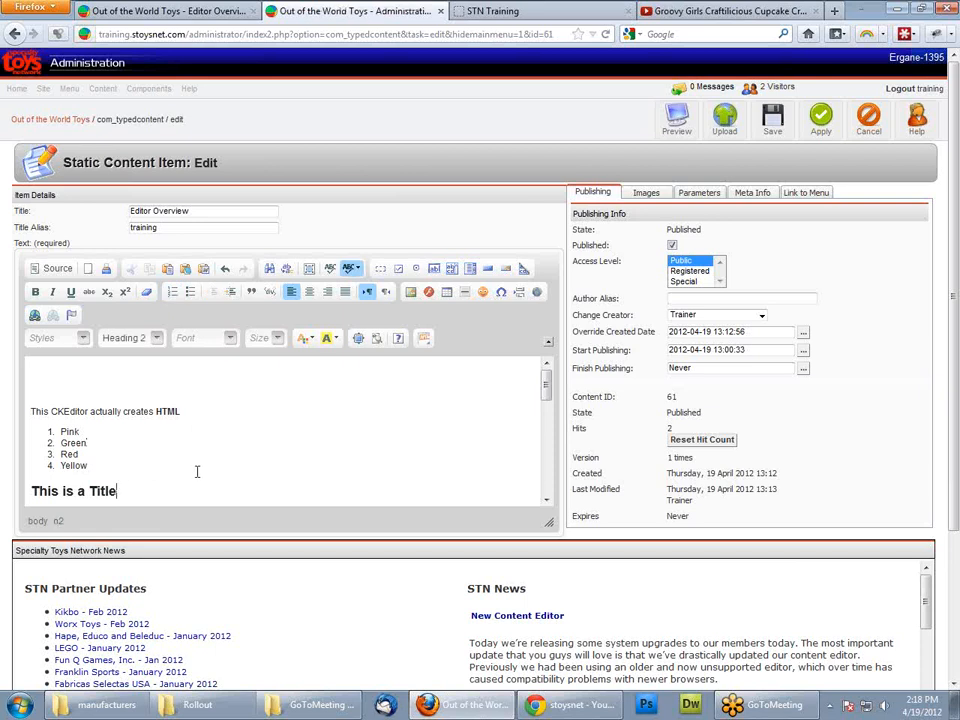
Step: Enter the misspelled word "Tertle" on the first line, and view the spell check suggestions without applying any
left_click(98, 377)
type("Tertle")
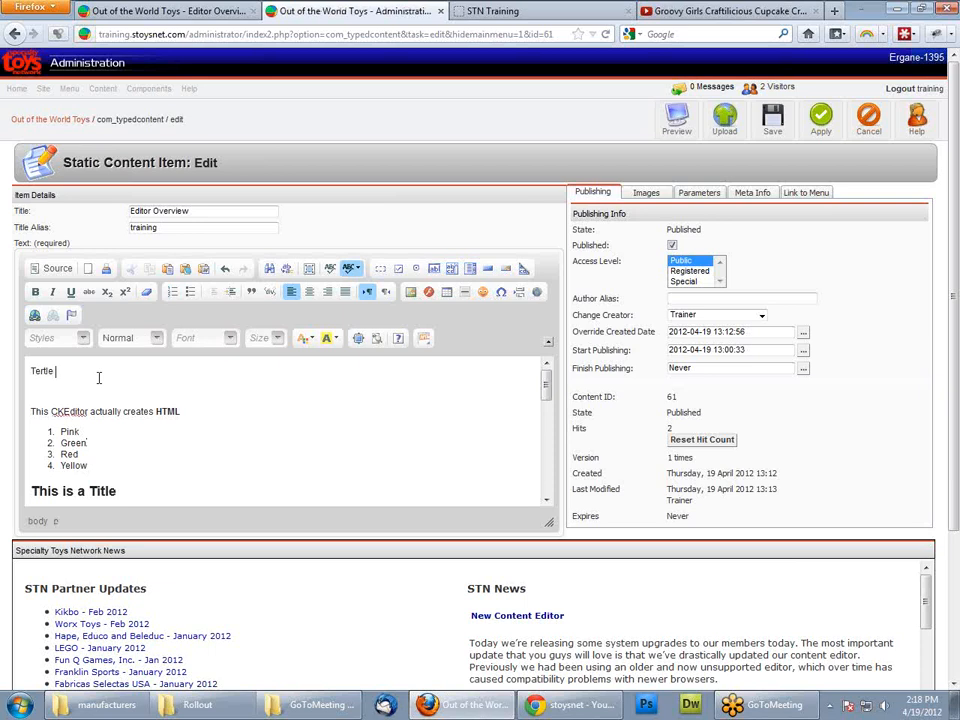
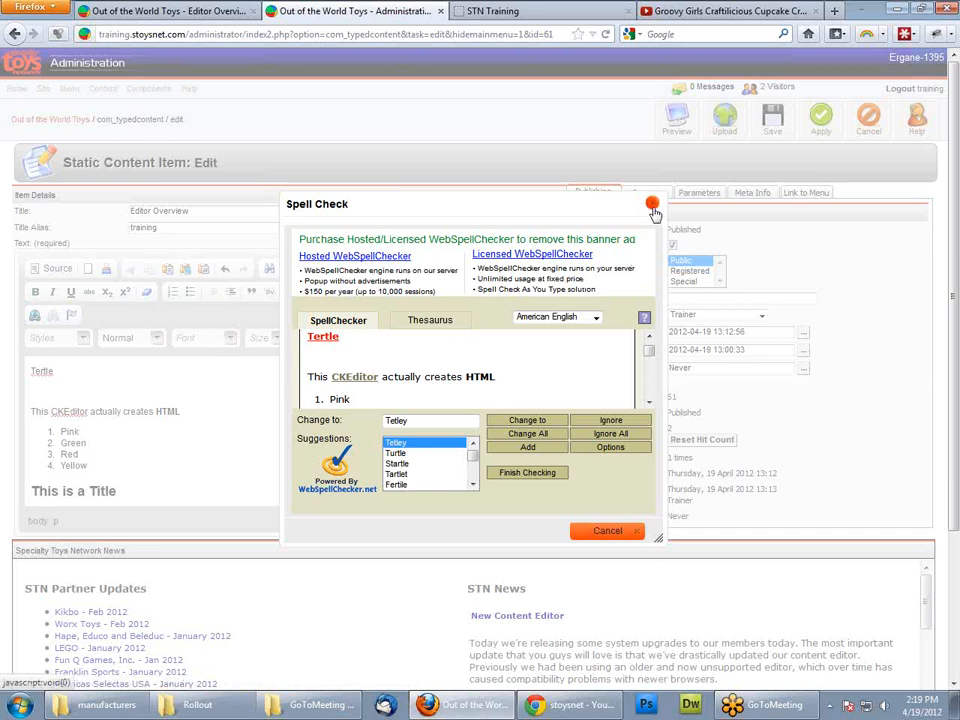
left_click(652, 207)
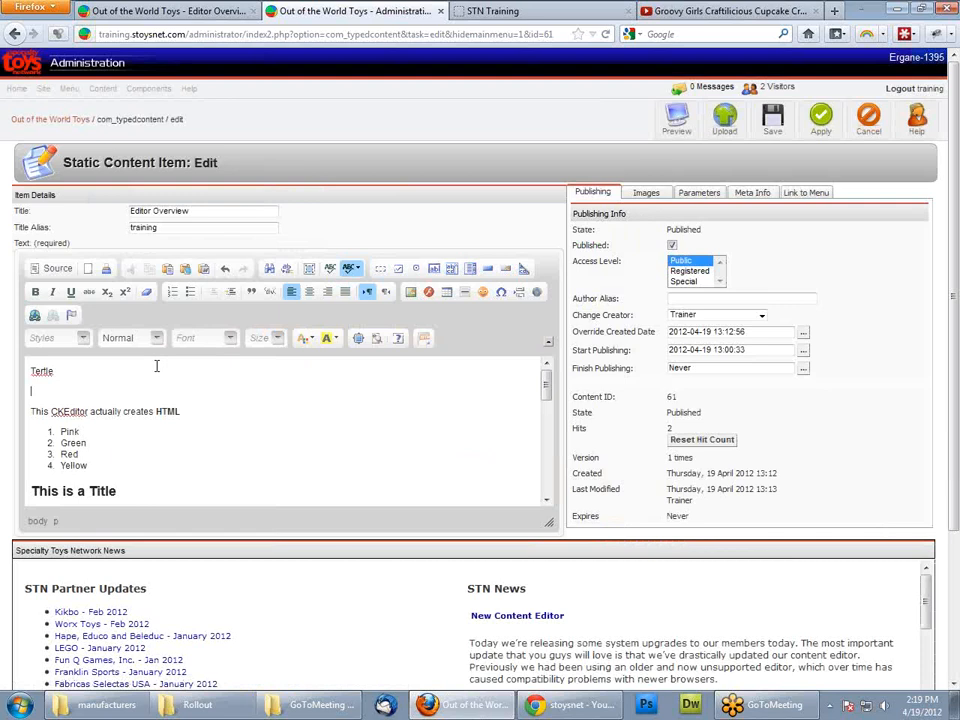
Step: Check the spelling suggestions for "Tertle" again without applying any, and delete the word from the first line
right_click(46, 374)
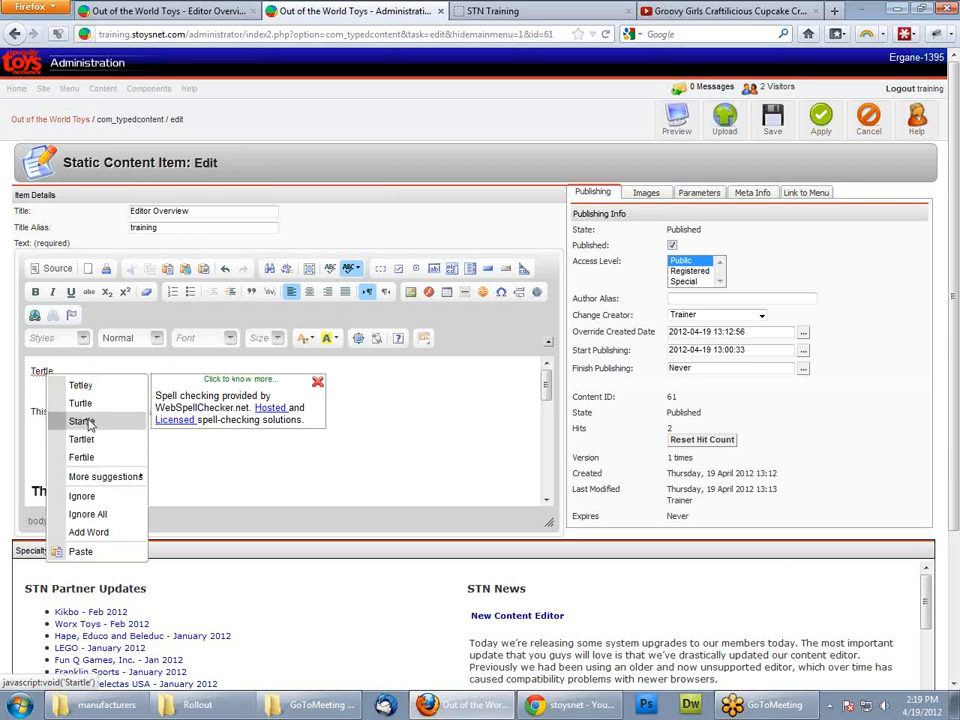
left_click(400, 407)
double_click(52, 371)
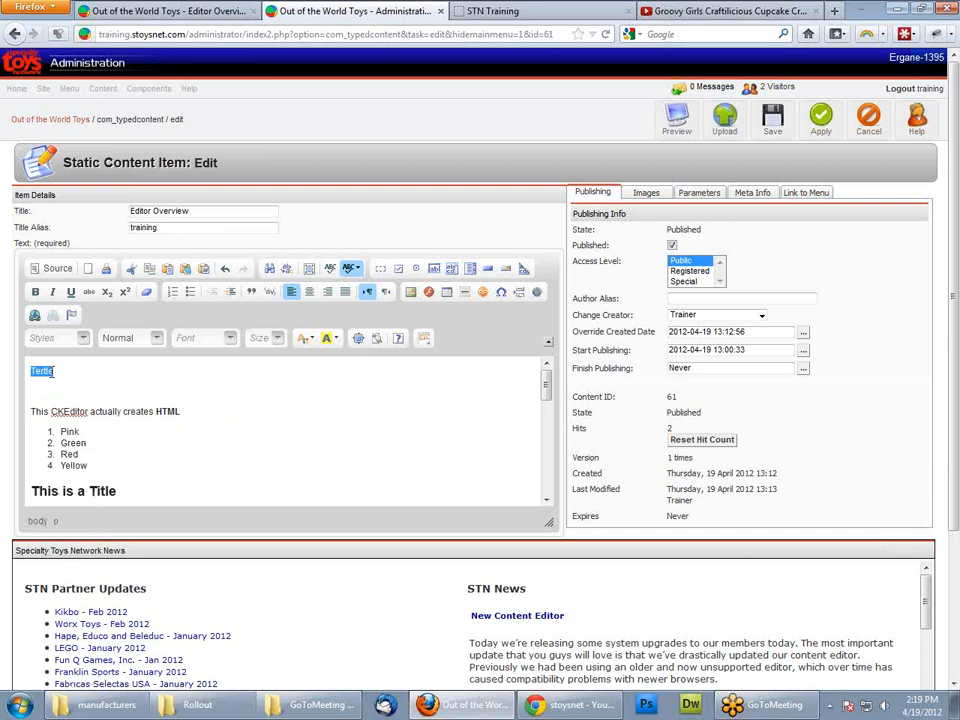
key("Delete")
Step: Start a new table on the first line with 2 rows, 3 columns and a width of 600
left_click(447, 297)
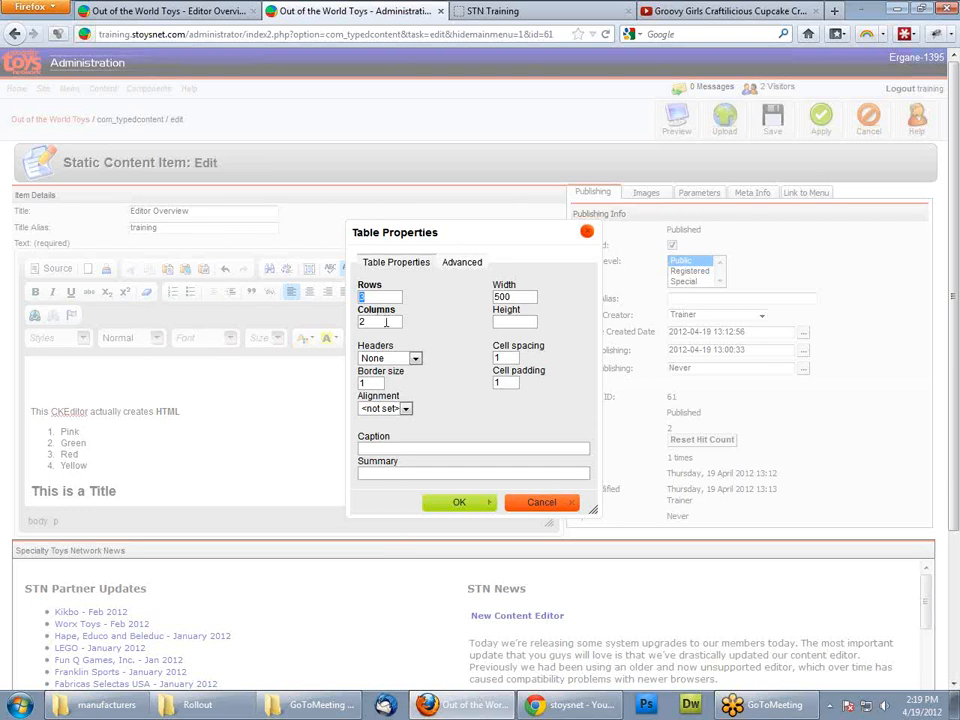
double_click(372, 296)
type("2")
left_click(372, 322)
double_click(372, 322)
type("3")
double_click(513, 297)
type("600")
Step: Set the table's border size to 0 and its alignment to Center, and insert it into the page
left_click(506, 321)
left_click_drag(332, 380, 416, 382)
type("0")
left_click(406, 410)
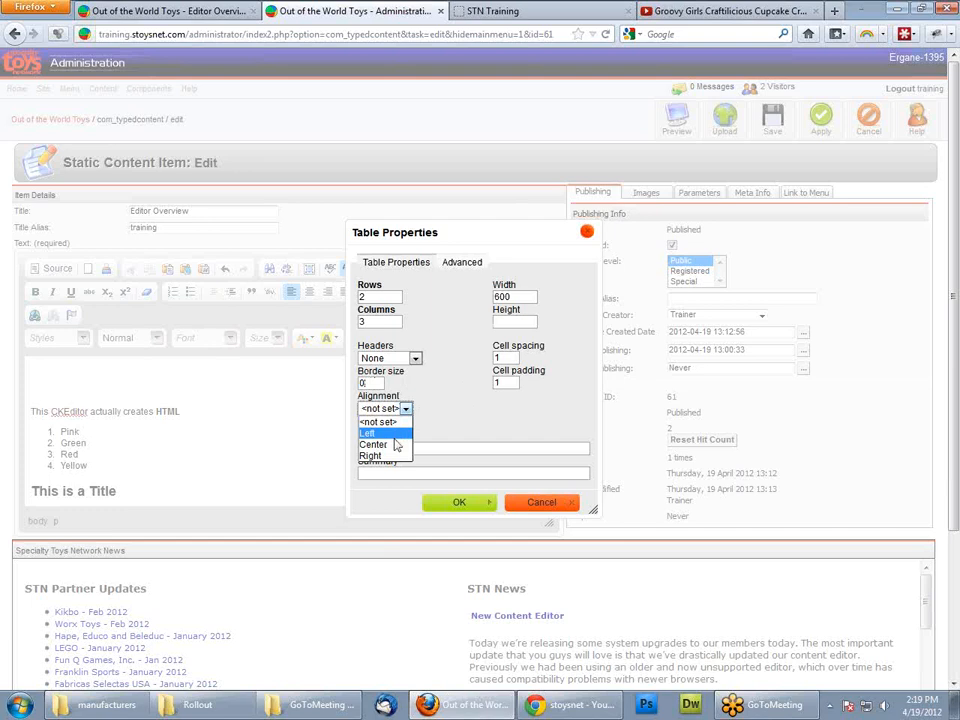
left_click(380, 444)
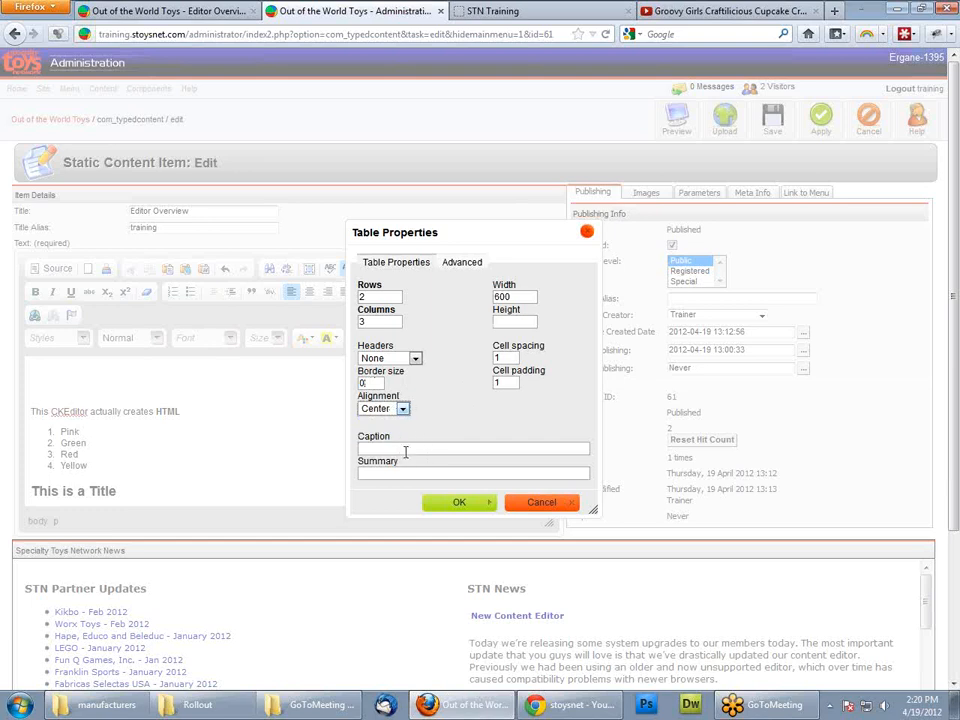
left_click(406, 450)
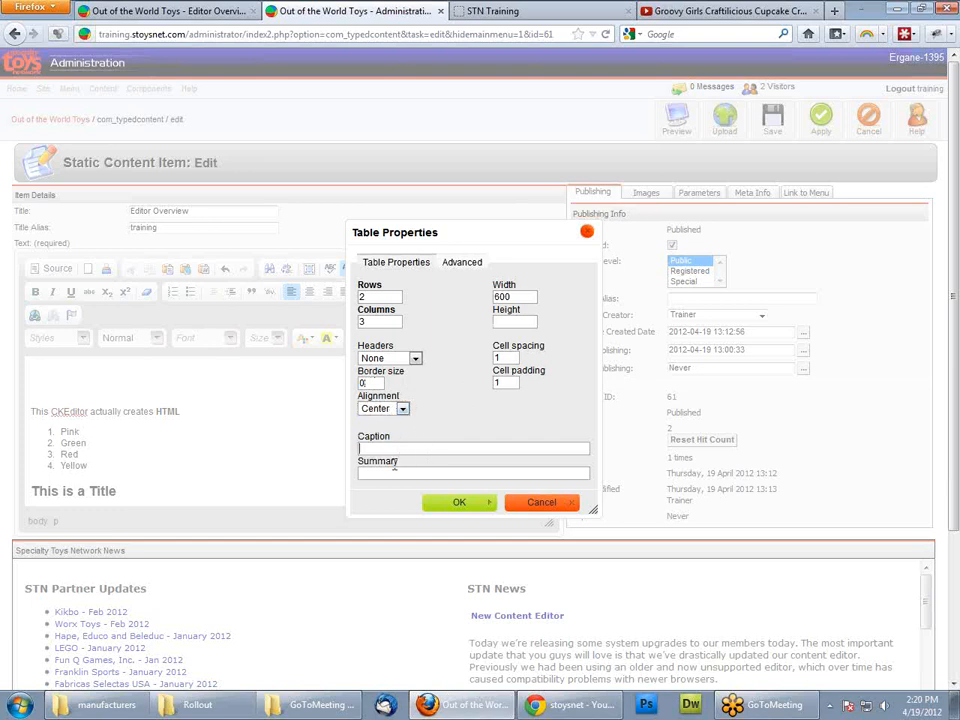
left_click(462, 264)
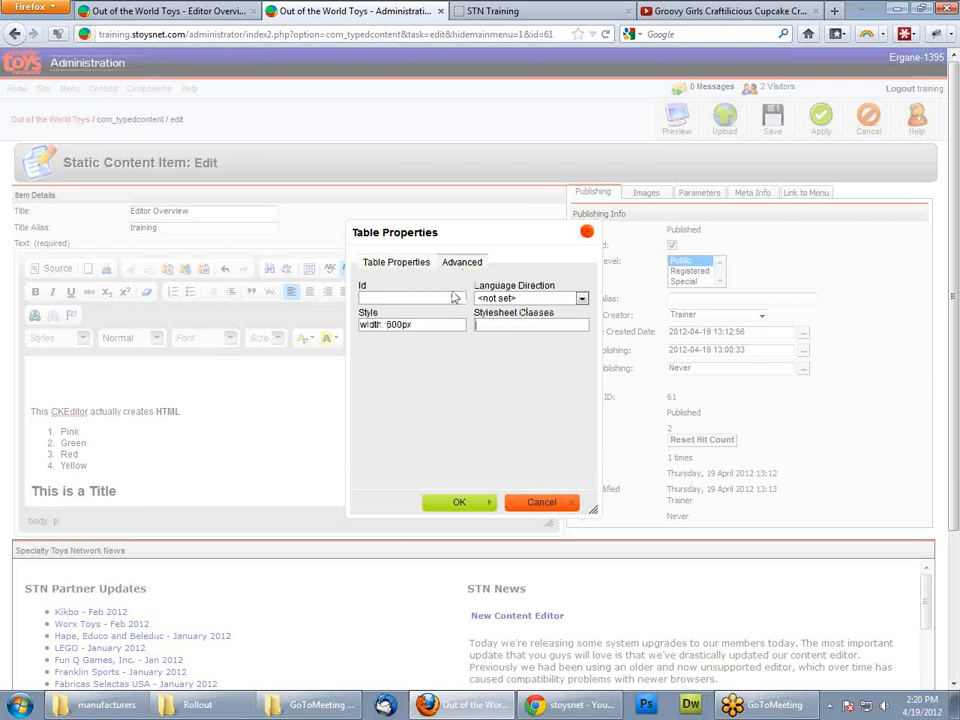
left_click(408, 266)
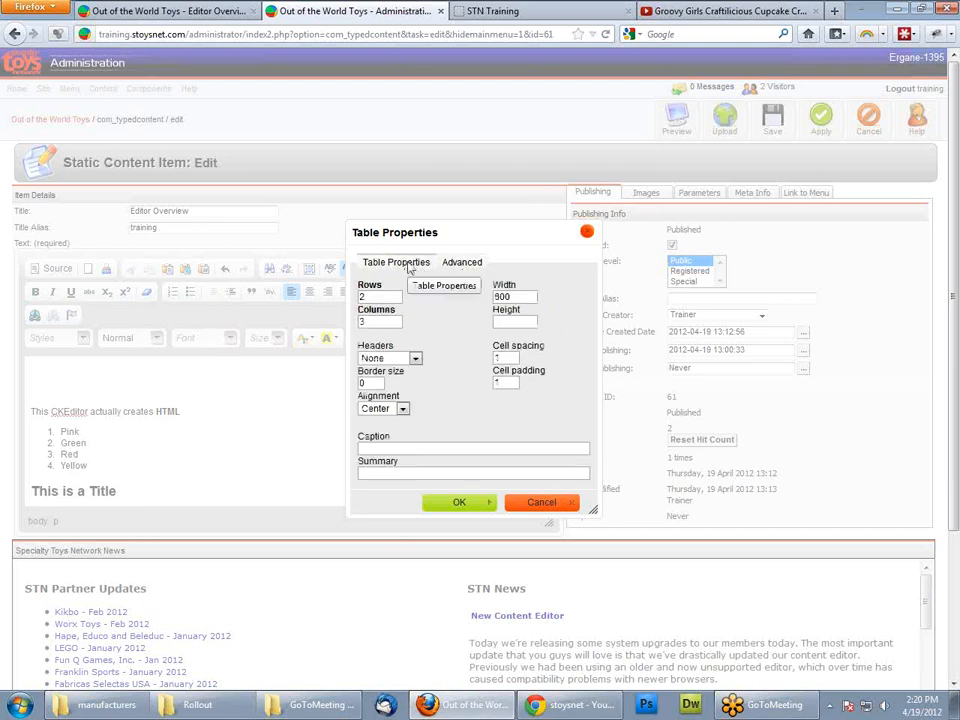
left_click(462, 503)
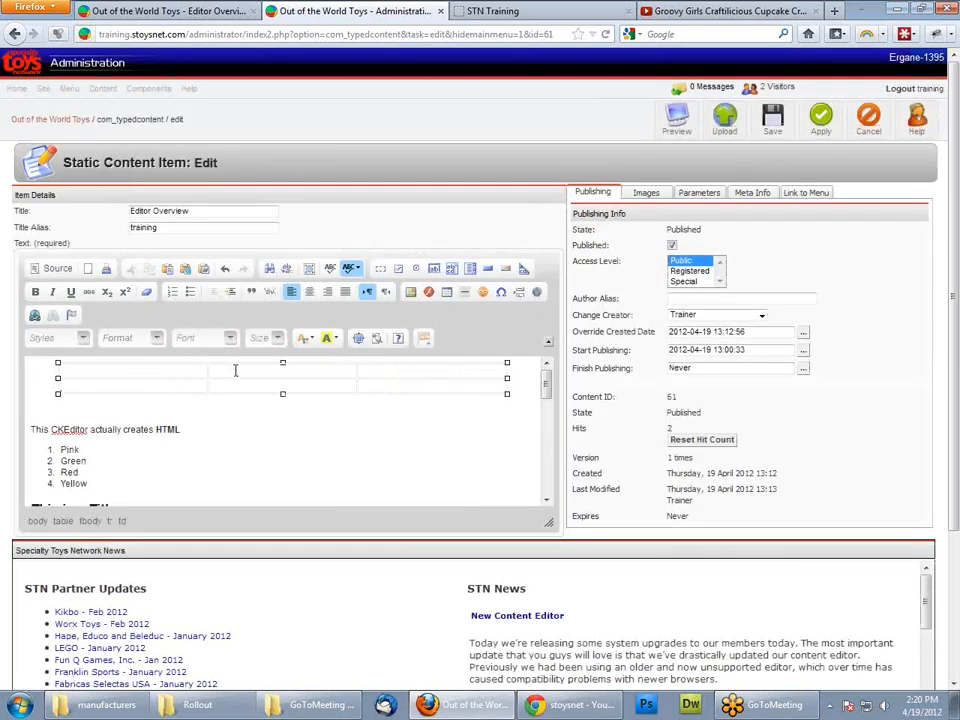
Step: Insert a new row after the first row of the table
left_click(334, 369)
left_click(139, 371)
right_click(95, 371)
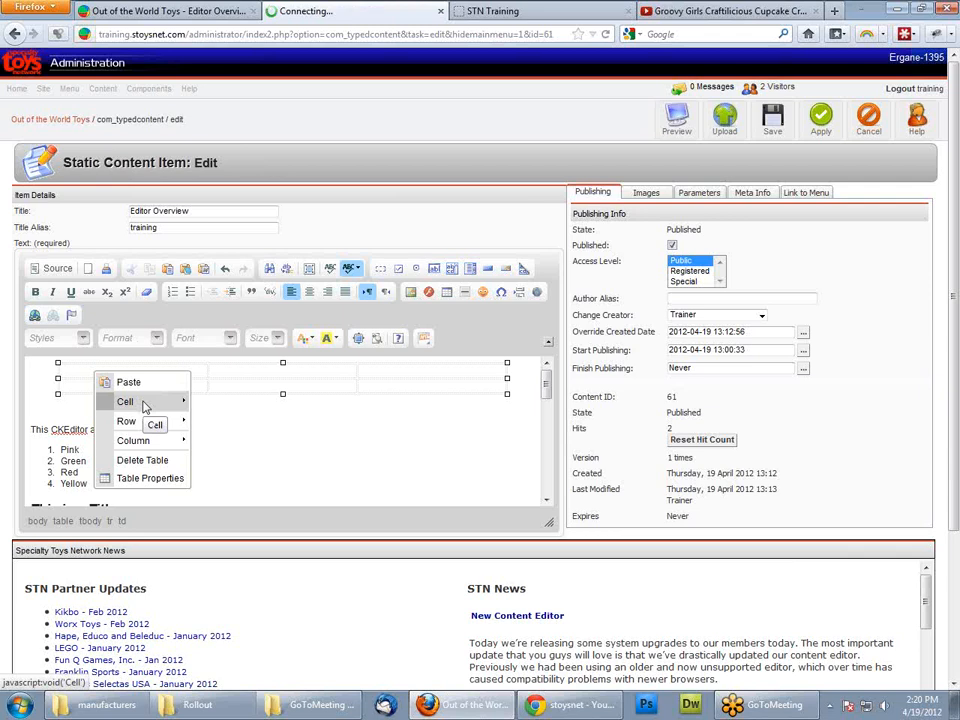
mouse_move(144, 406)
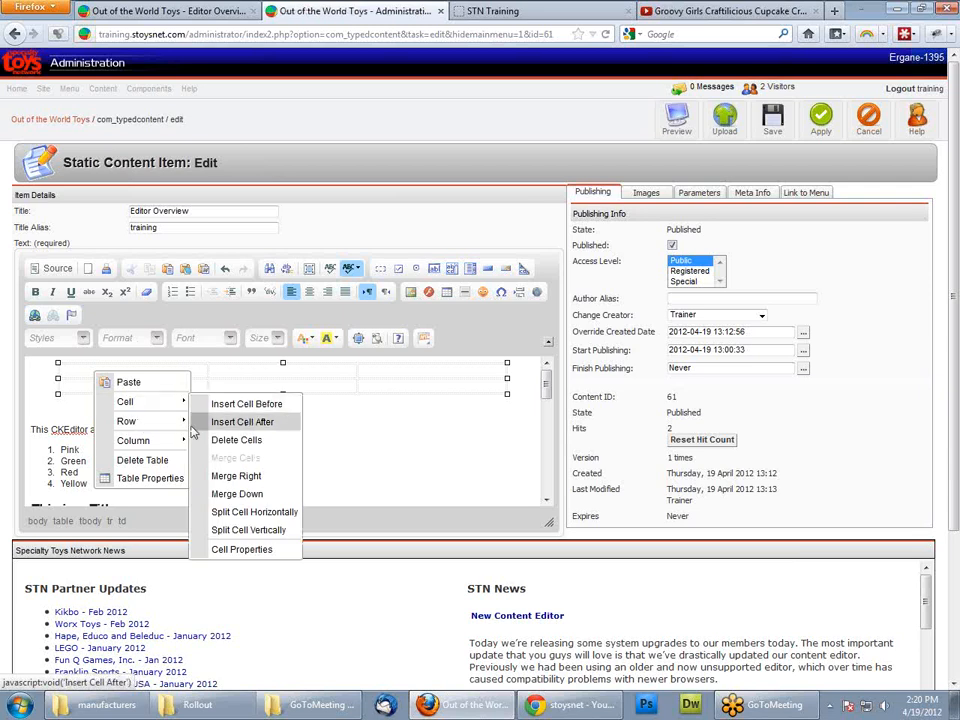
mouse_move(146, 428)
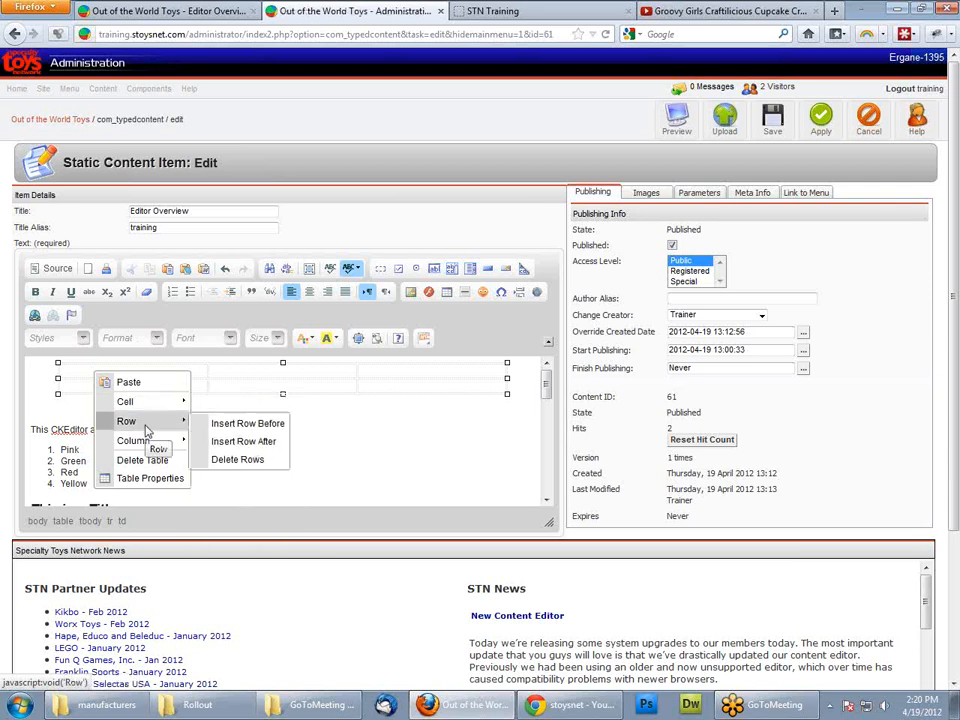
left_click(243, 441)
left_click(146, 371)
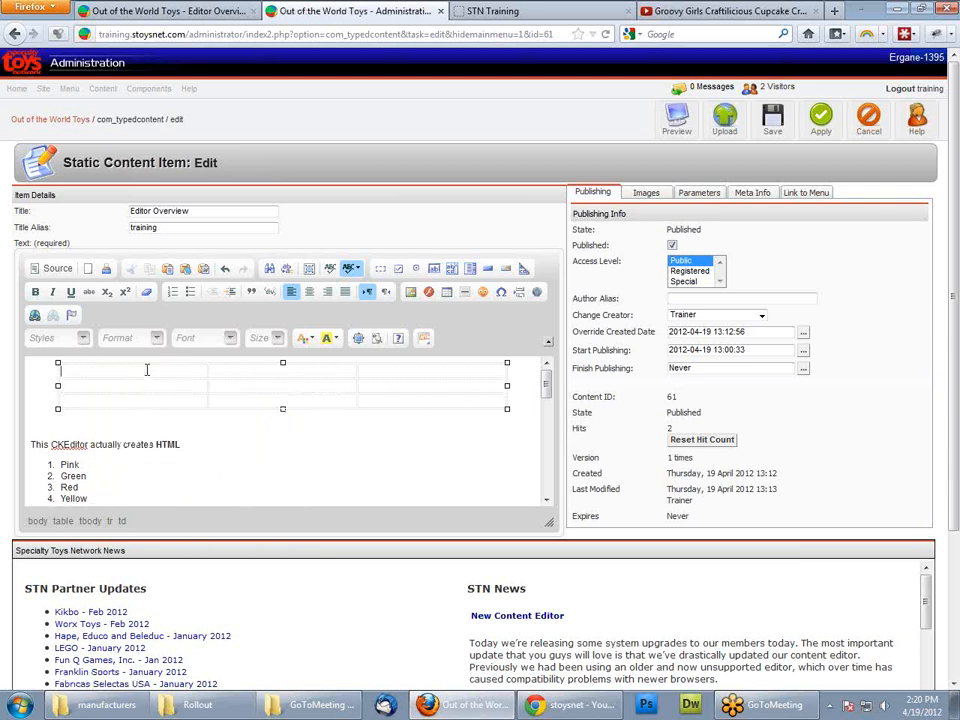
left_click(143, 388)
left_click(139, 402)
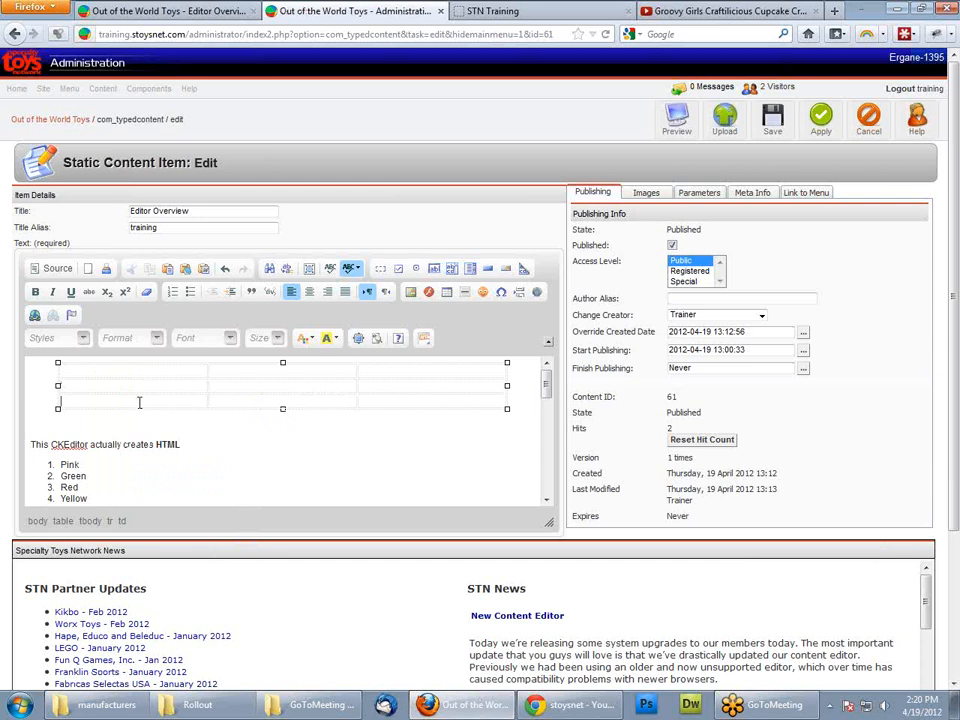
Step: Delete the table's middle column and insert a new column after the last remaining one
right_click(257, 370)
mouse_move(293, 440)
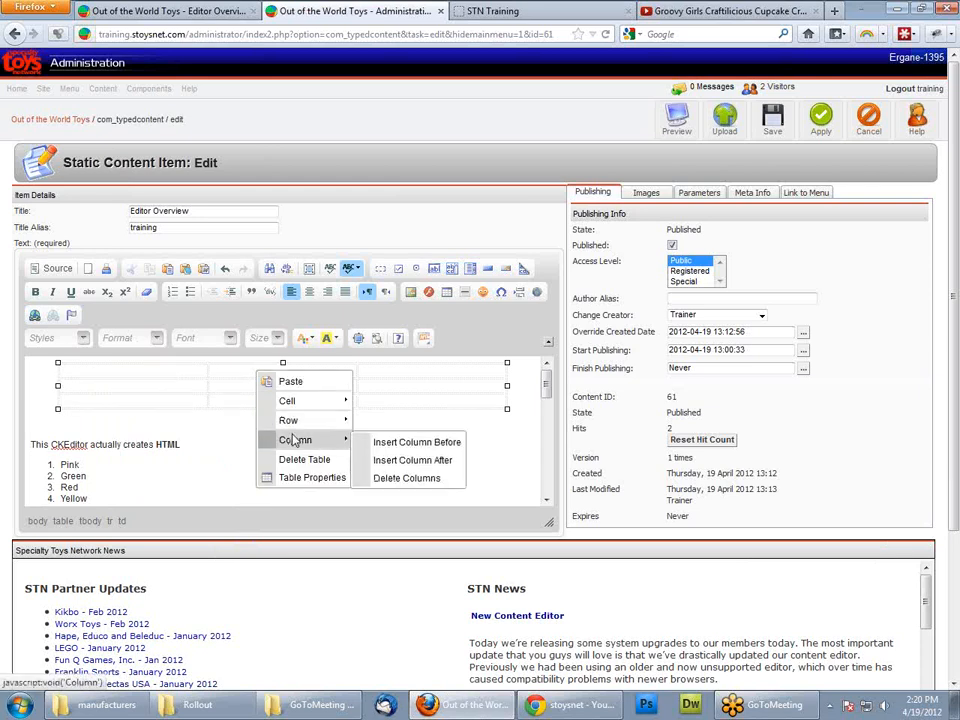
left_click(407, 477)
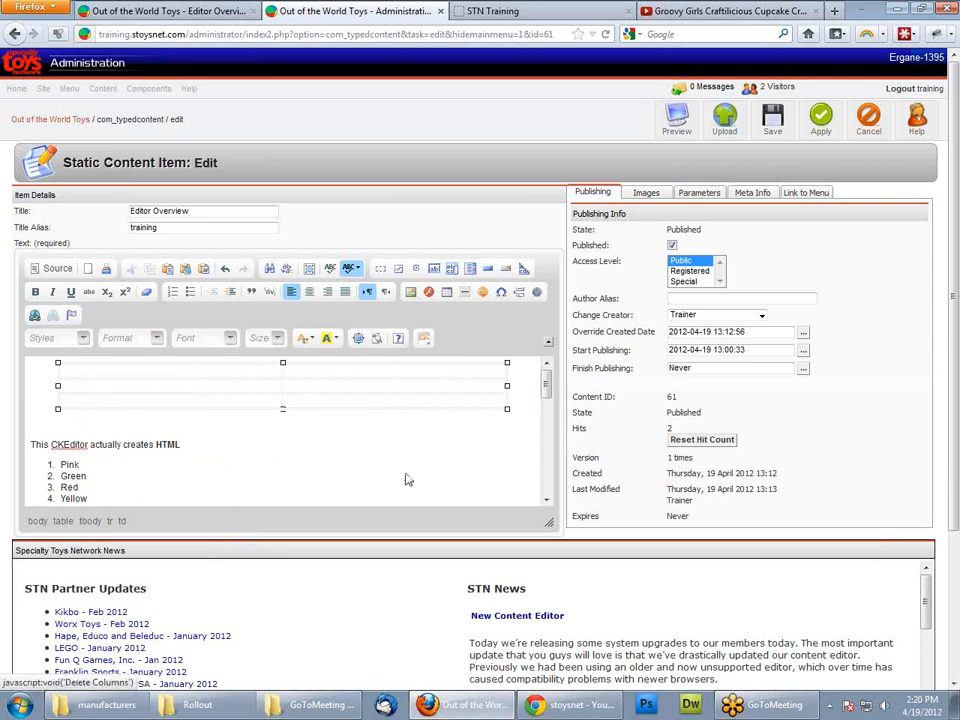
right_click(321, 372)
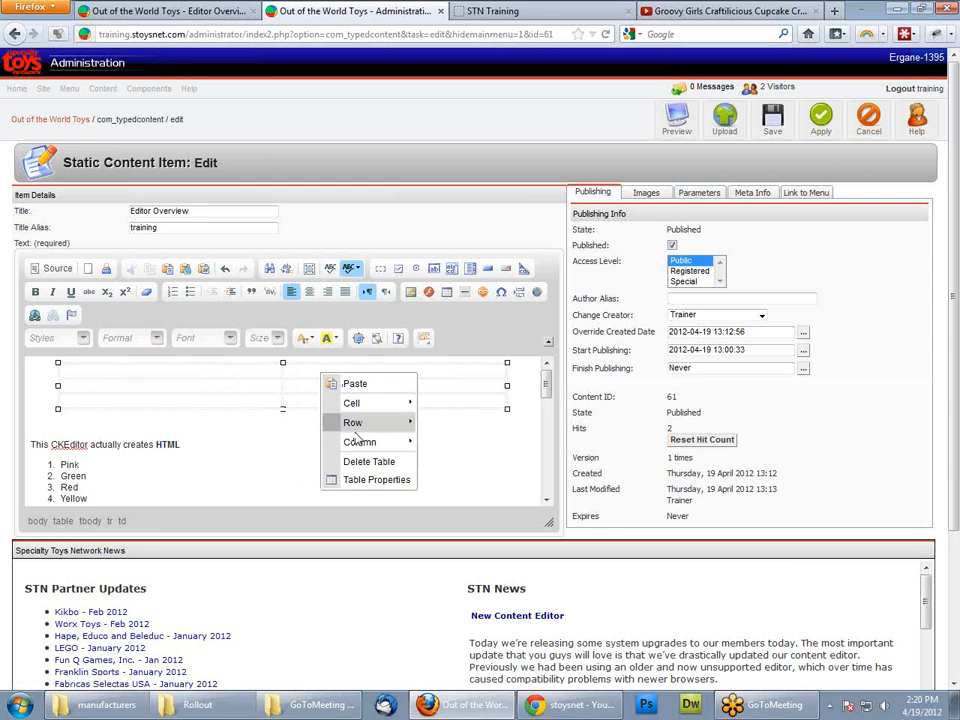
mouse_move(400, 442)
left_click(450, 463)
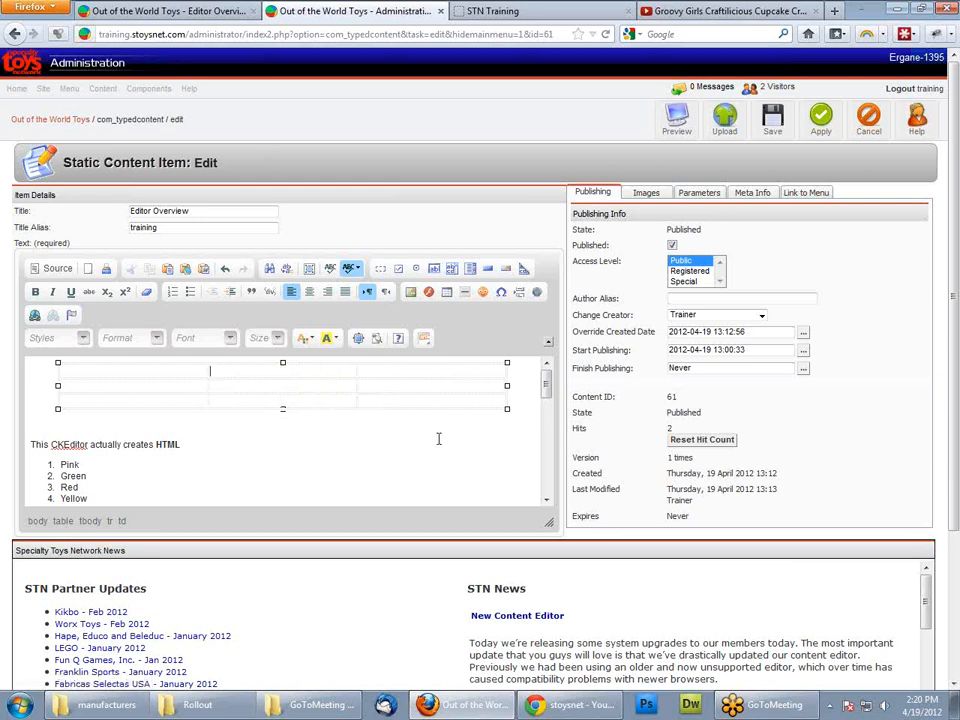
Step: Enter "Text goes here.." in the first cell of the table's first row
left_click(142, 370)
type("Text goes here.")
left_click(477, 372)
Step: Examine the HTML source generated for the table, and return to the visual editing view
left_click(52, 268)
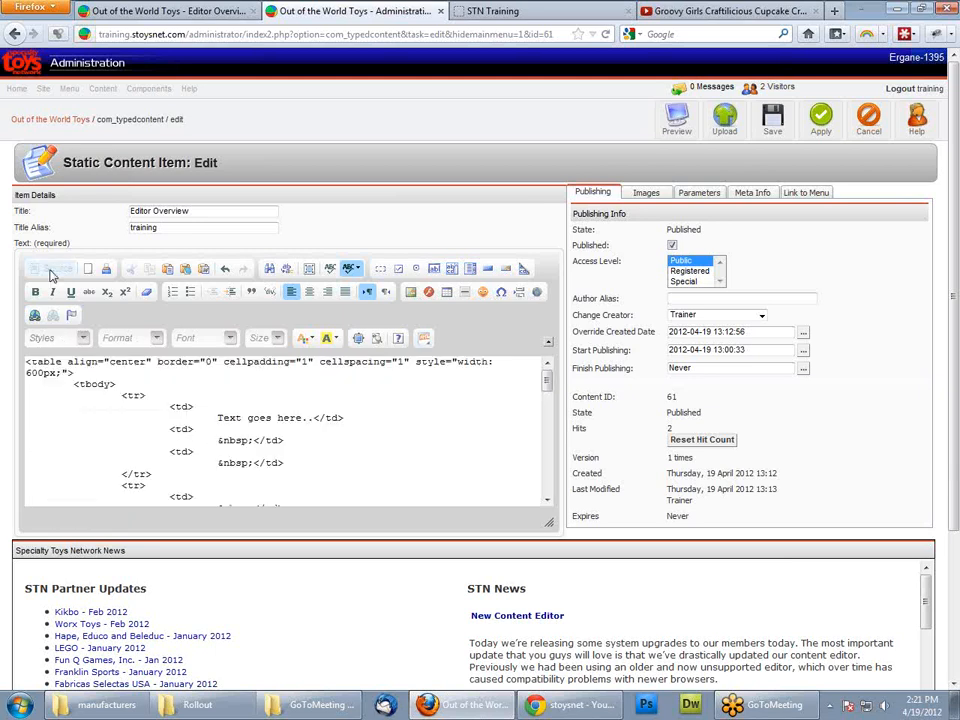
left_click_drag(545, 381, 546, 355)
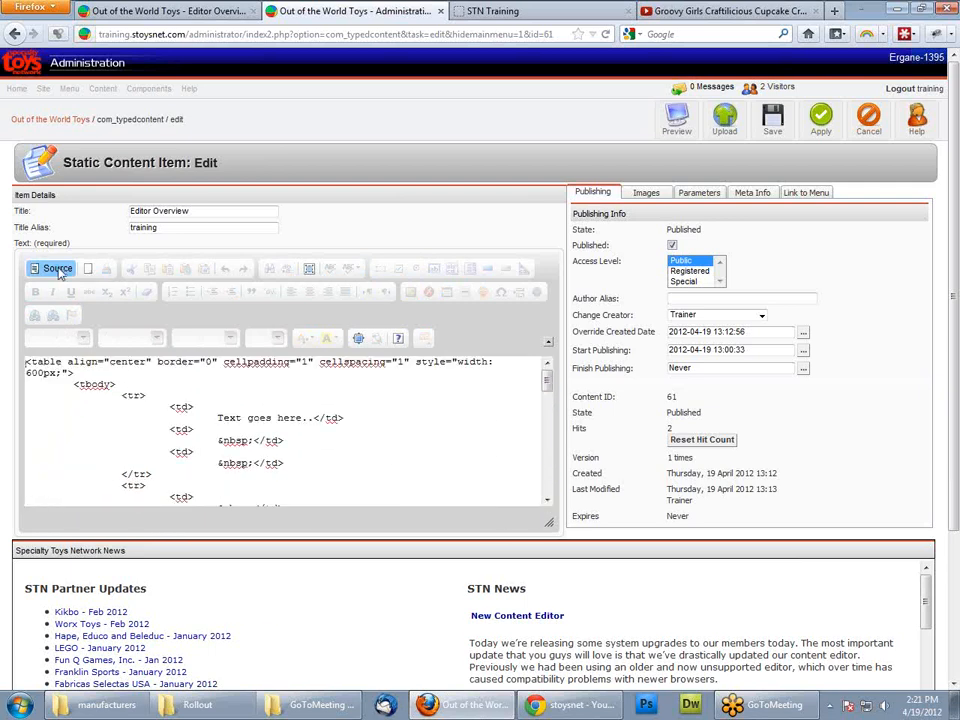
left_click(48, 268)
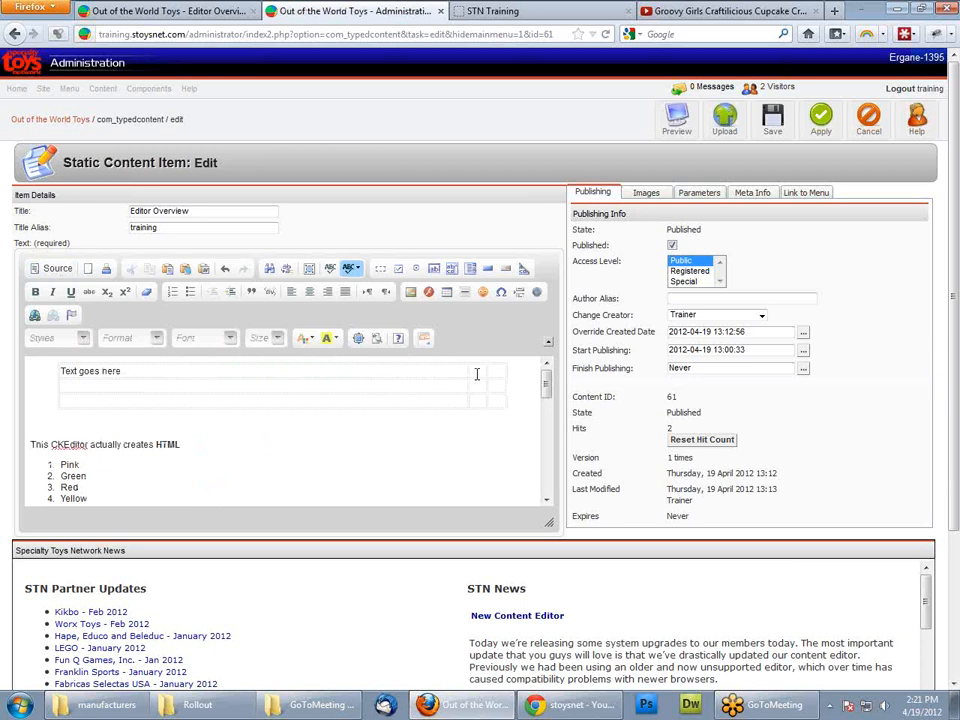
Step: Insert the image stn-logo.gif from donsfolder into the middle cell of the table's first row at a width of 100
left_click(481, 371)
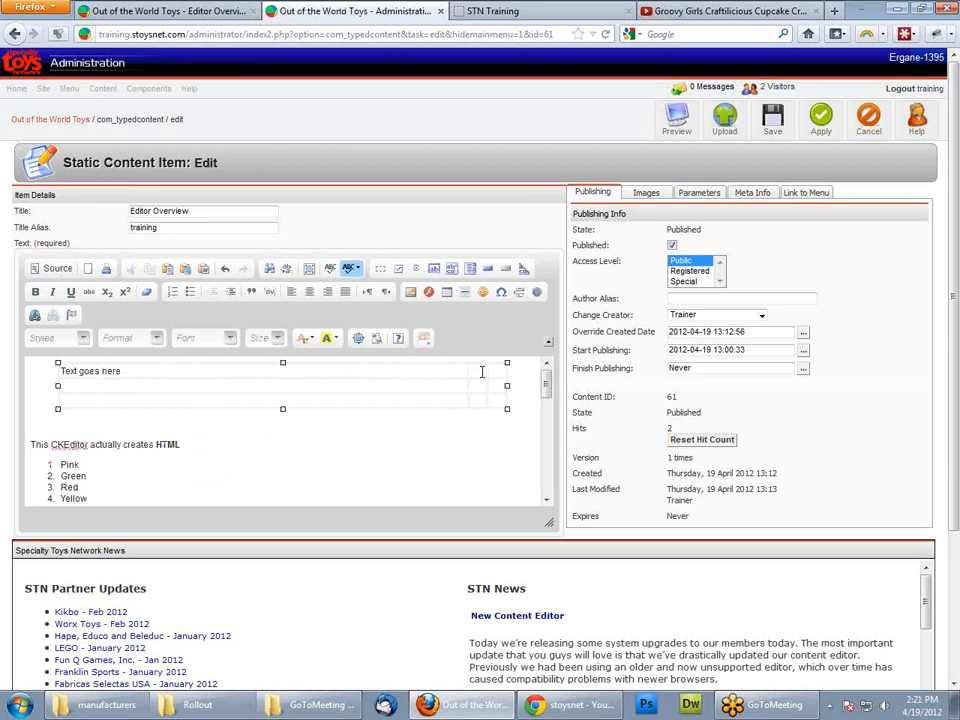
left_click(411, 293)
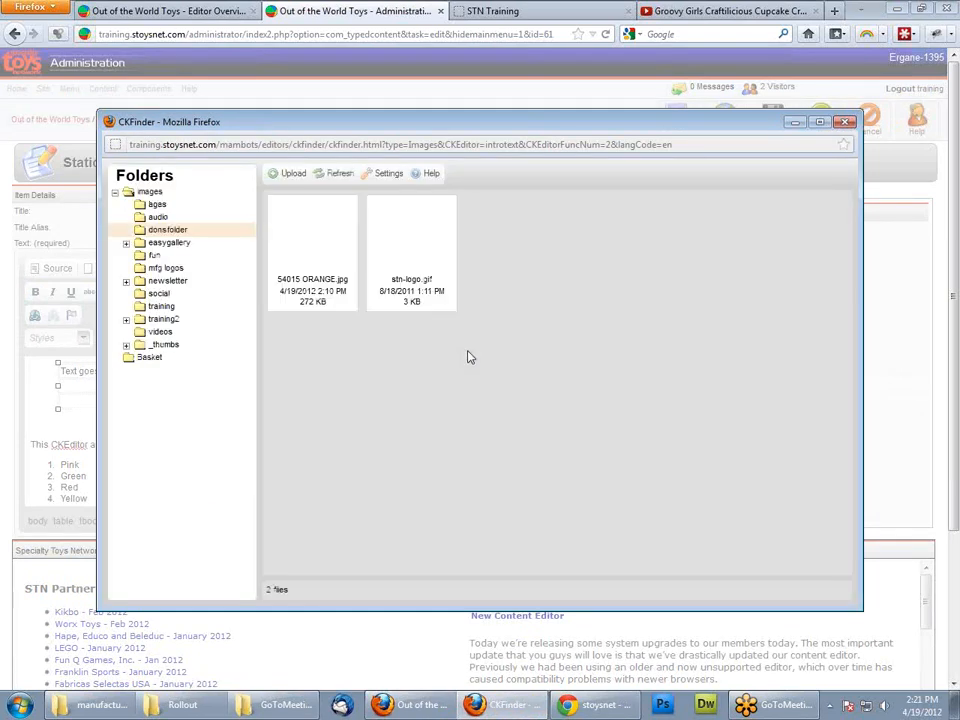
double_click(427, 232)
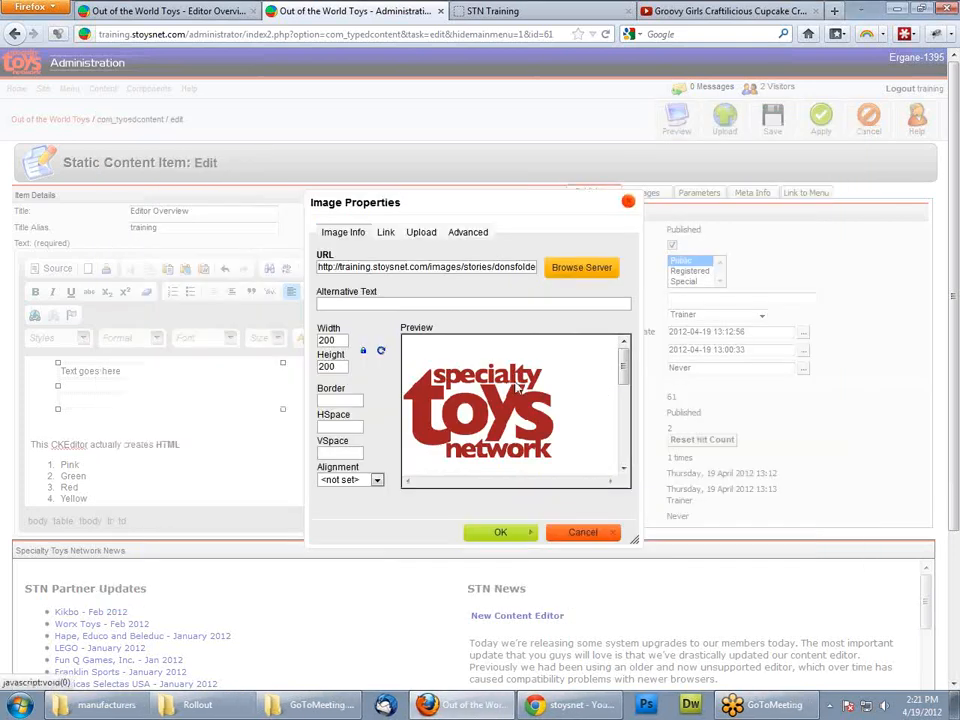
mouse_move(626, 364)
left_mouse_down()
mouse_move(626, 429)
mouse_move(626, 364)
left_mouse_up()
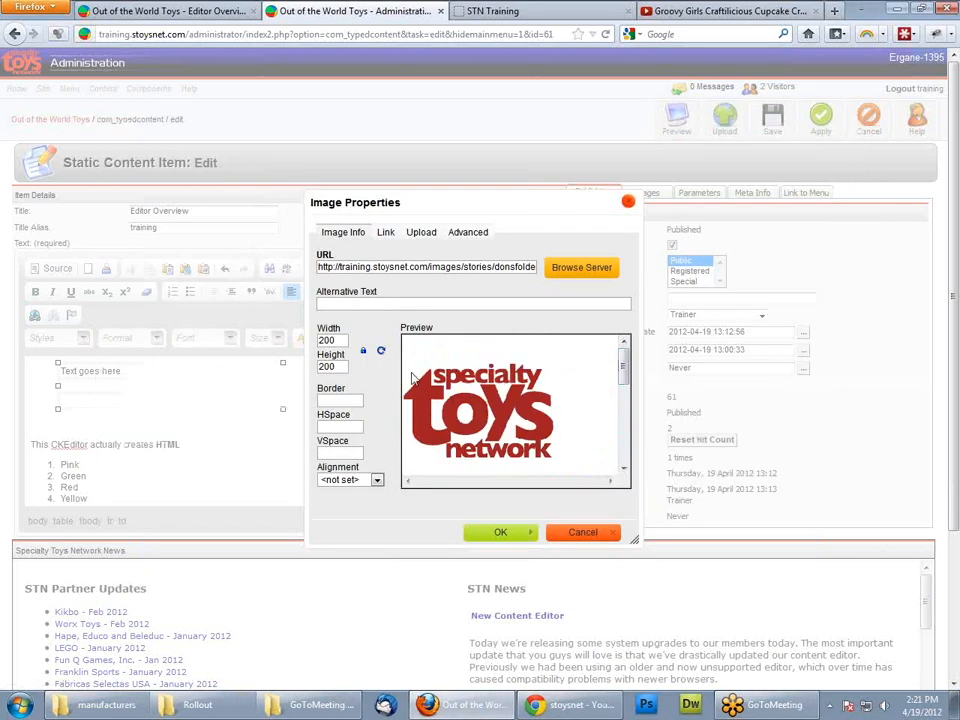
left_click_drag(335, 340, 297, 342)
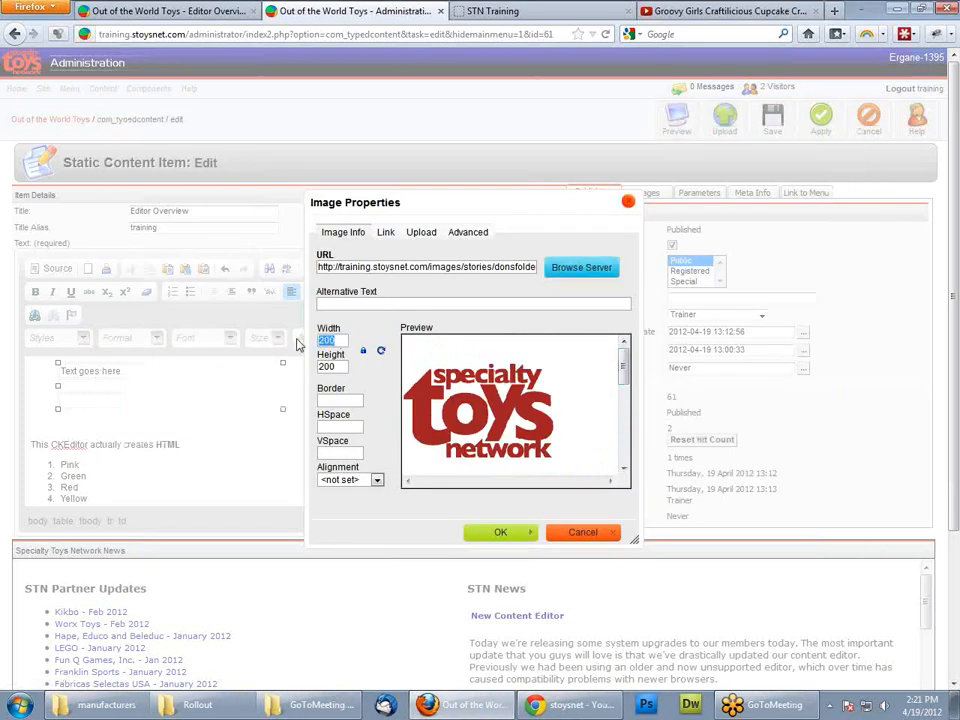
type("100")
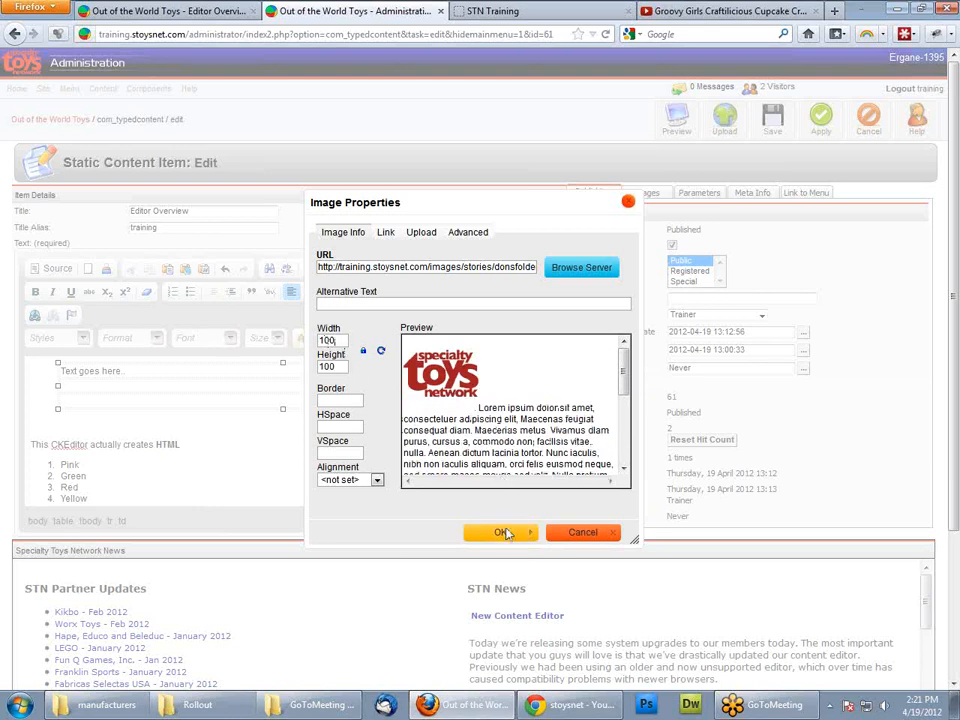
left_click(503, 532)
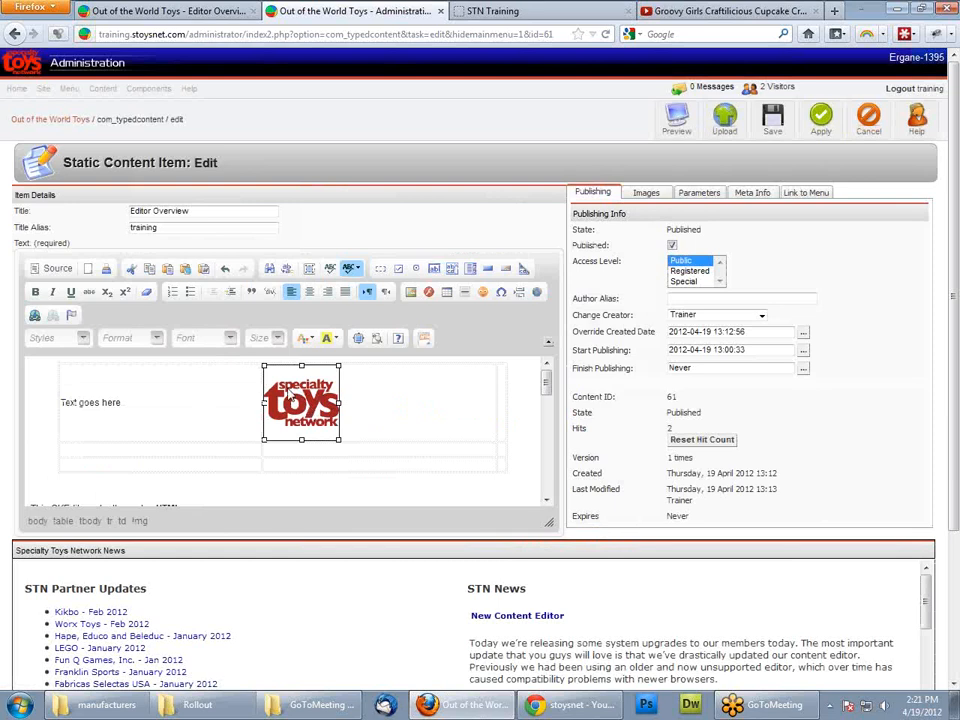
type(".")
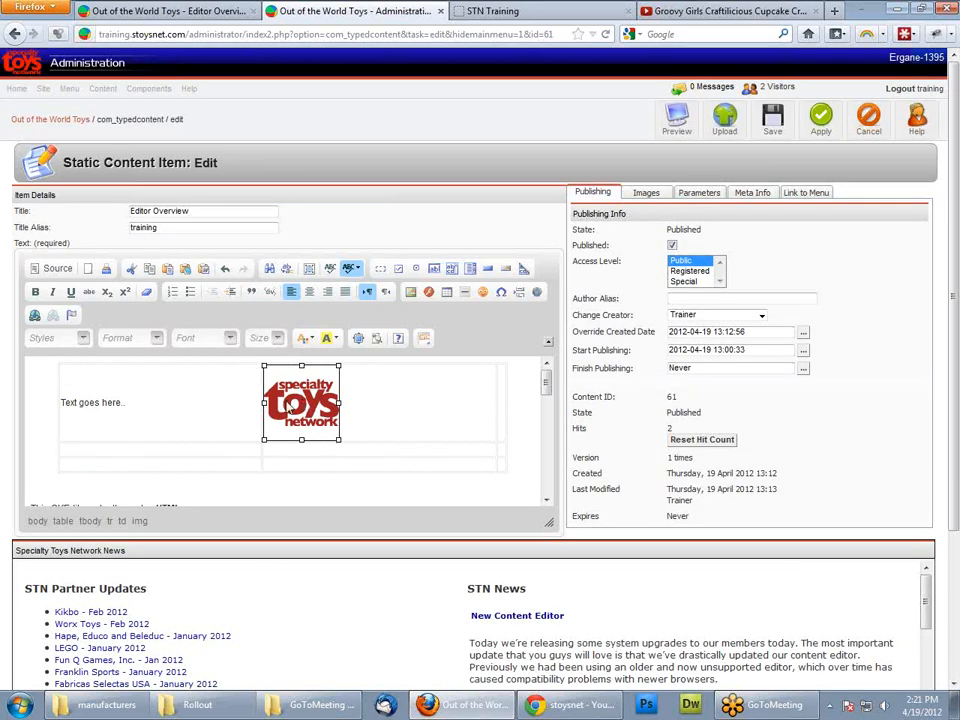
mouse_move(339, 439)
left_mouse_down()
mouse_move(360, 465)
mouse_move(347, 398)
mouse_move(360, 467)
mouse_move(334, 446)
left_mouse_up()
left_click(396, 392)
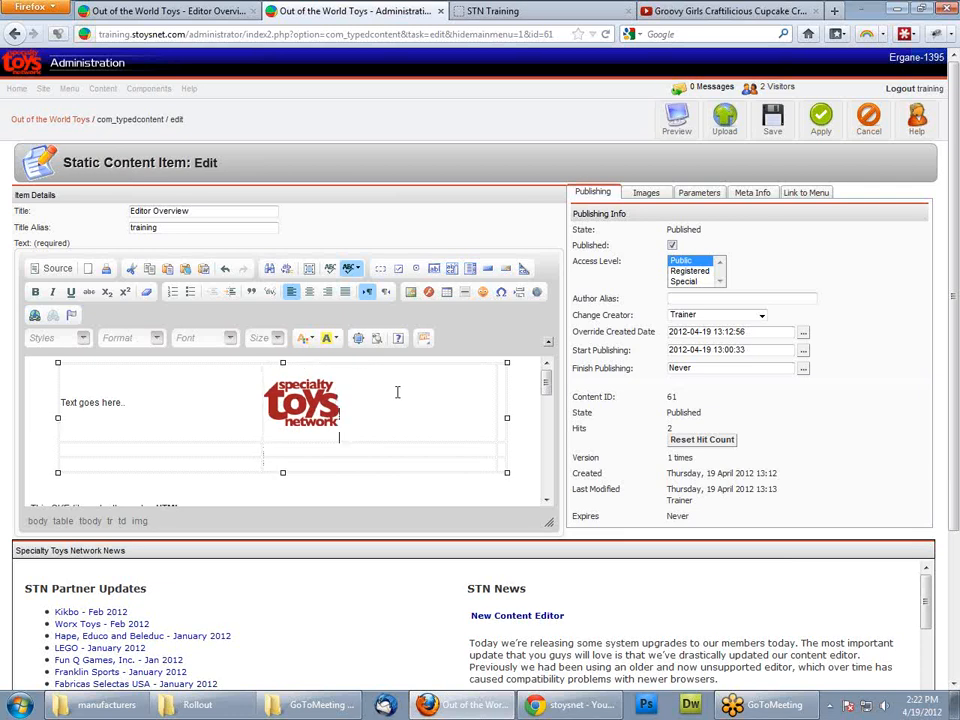
Step: Copy the logo image from the table's middle cell into the last cell of the first row
left_click(320, 406)
right_click(320, 408)
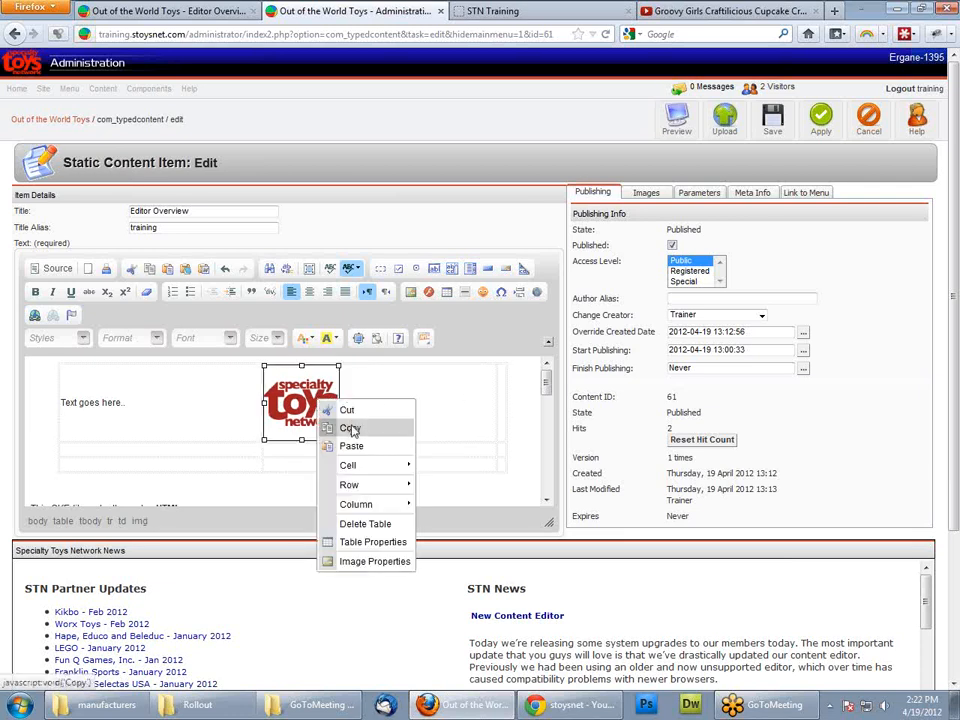
left_click(349, 426)
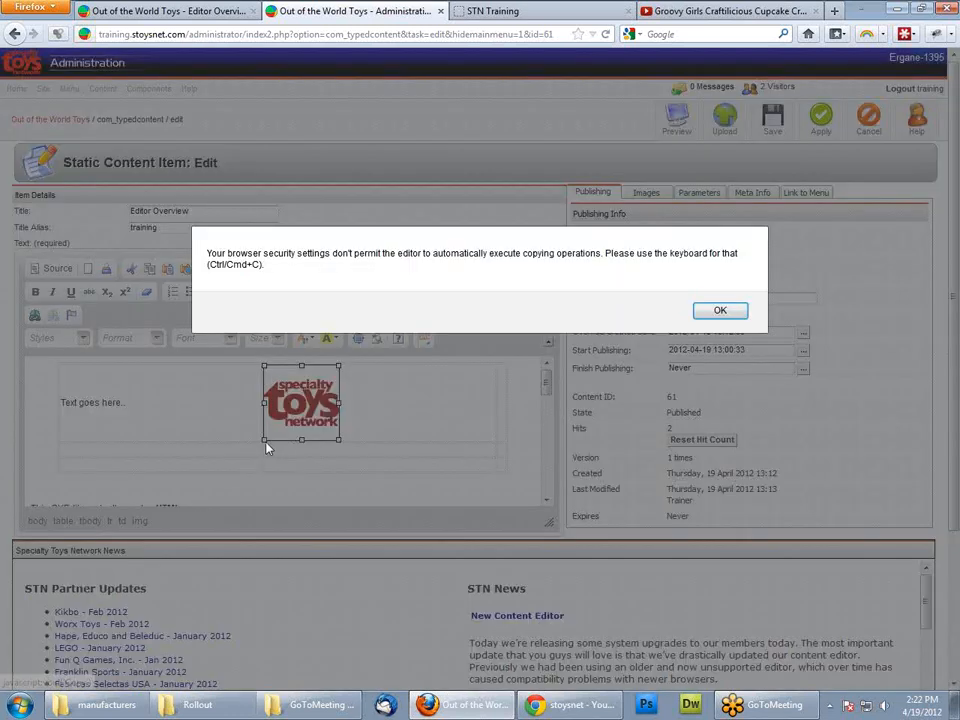
left_click(727, 312)
left_click(502, 395)
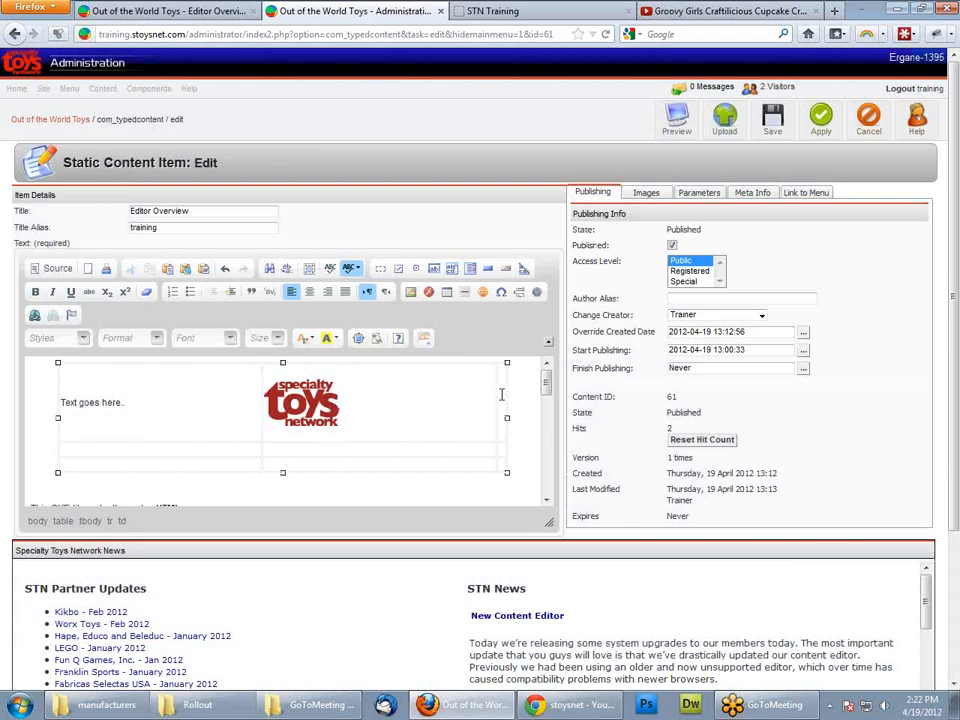
left_click(320, 409)
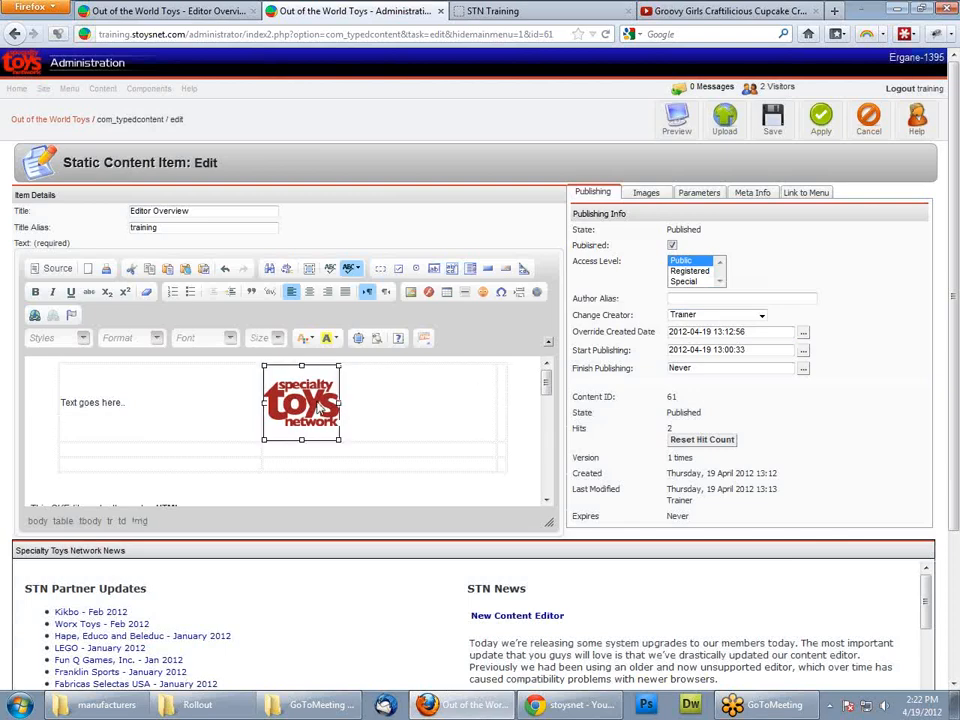
left_click(504, 397)
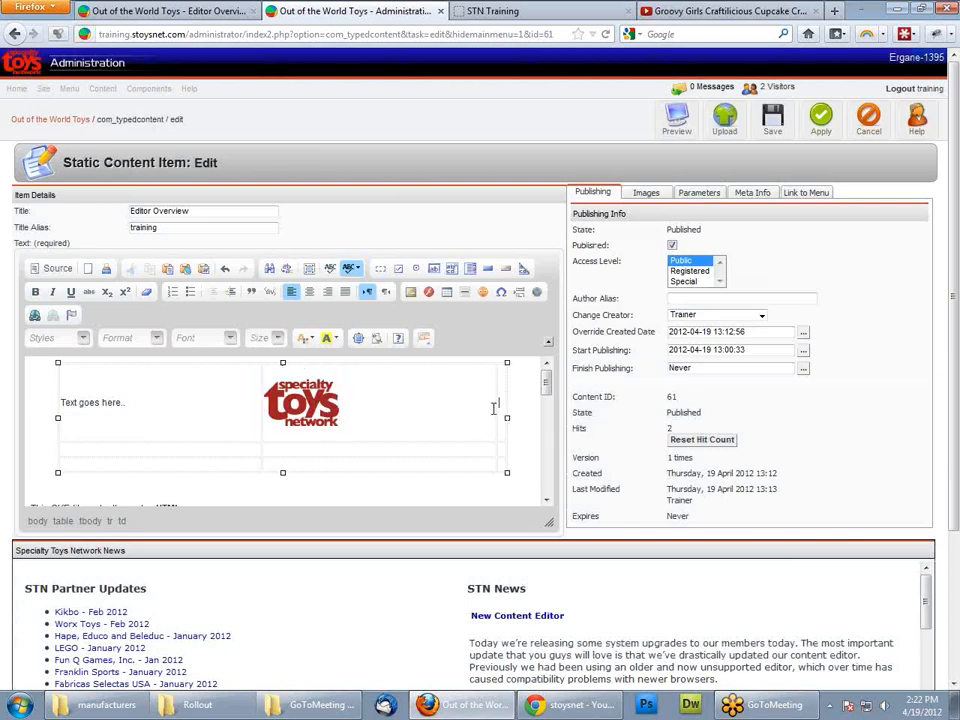
key("ctrl+v")
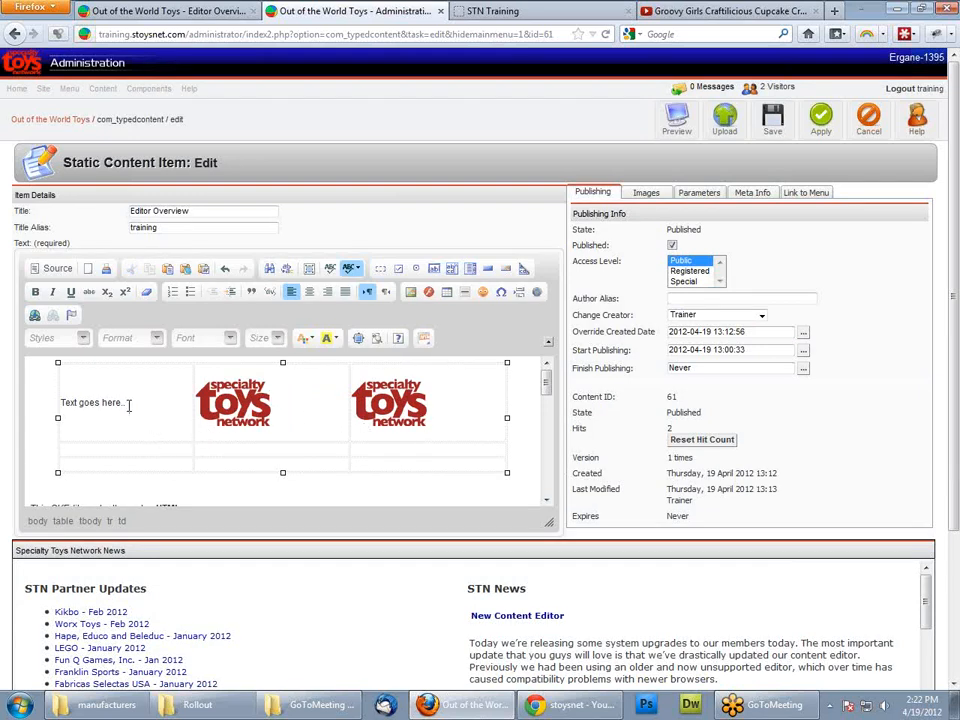
Step: Copy the text "Text goes here.." into the first cells of the table's second and third rows
left_click_drag(128, 404, 58, 403)
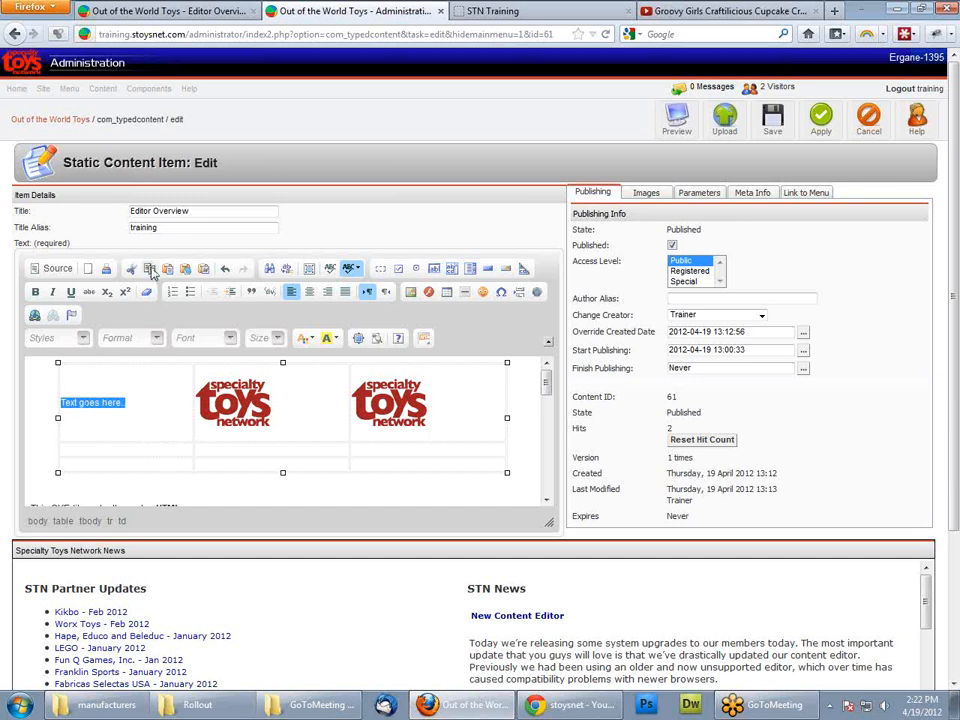
left_click(150, 270)
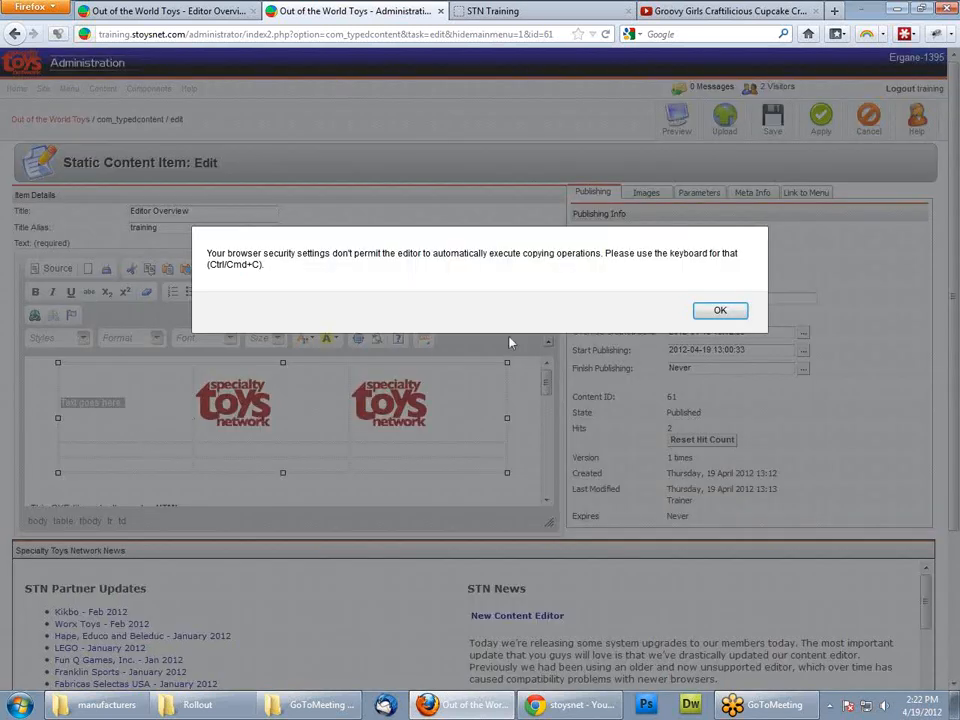
left_click(720, 312)
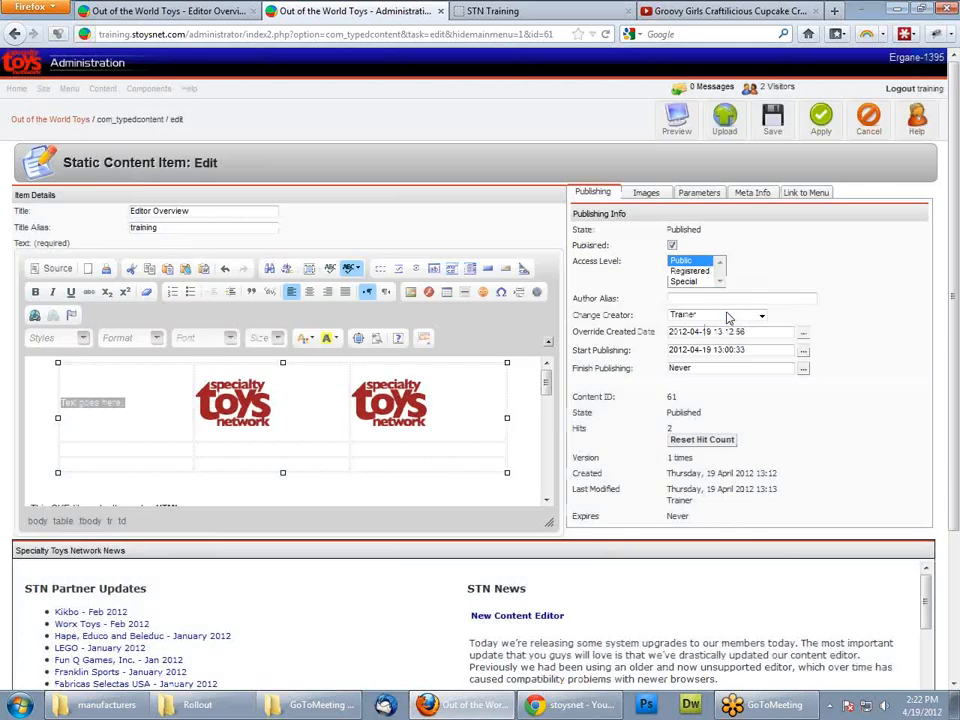
left_click(80, 446)
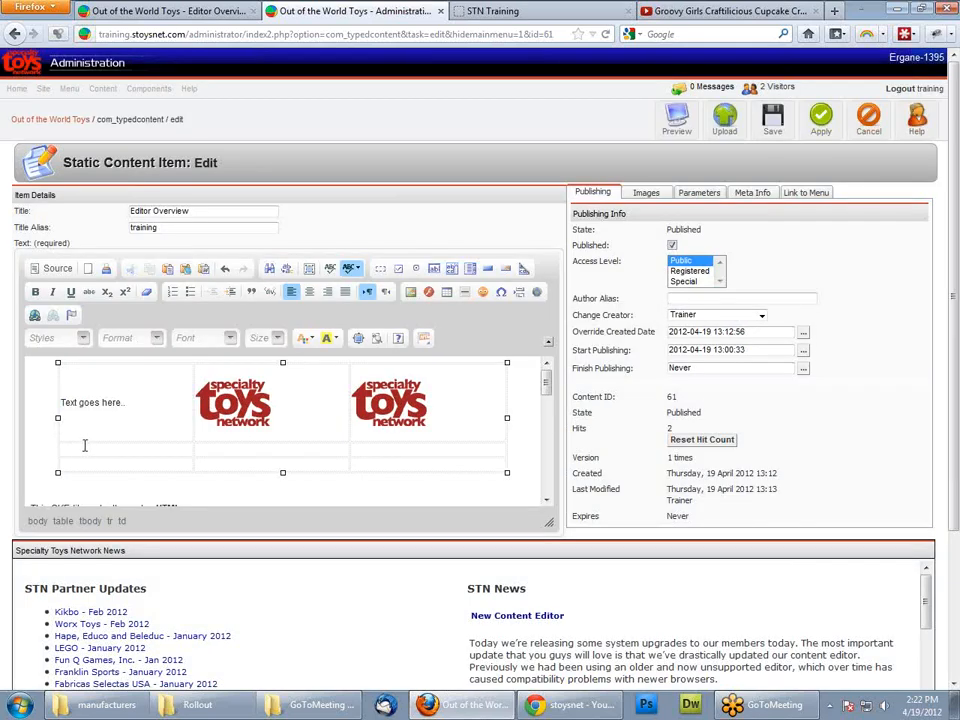
left_click_drag(126, 402, 61, 399)
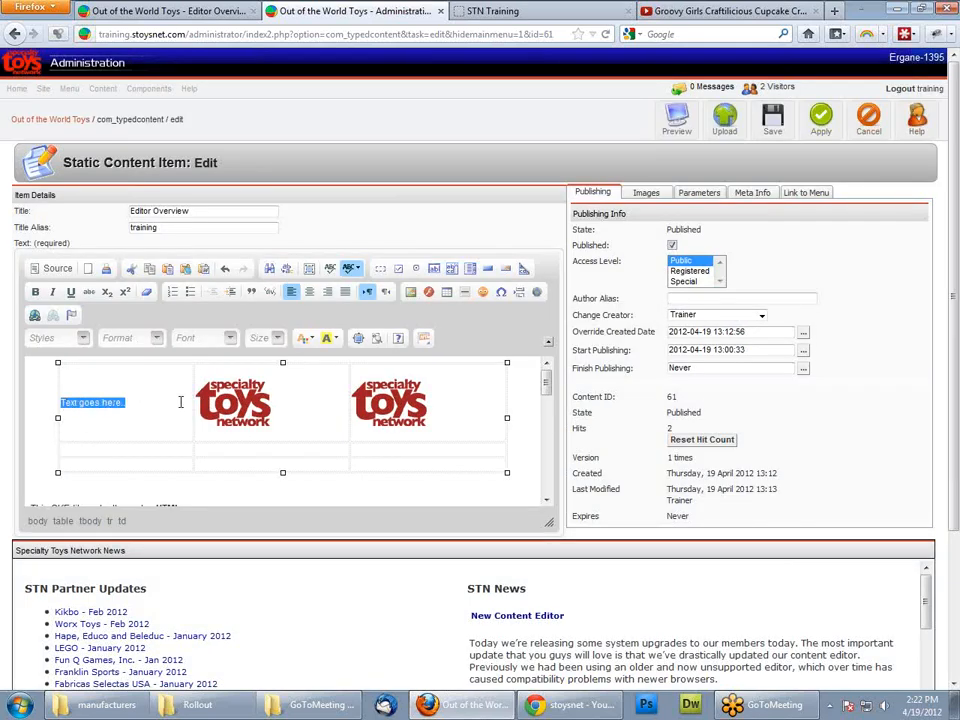
left_click(109, 450)
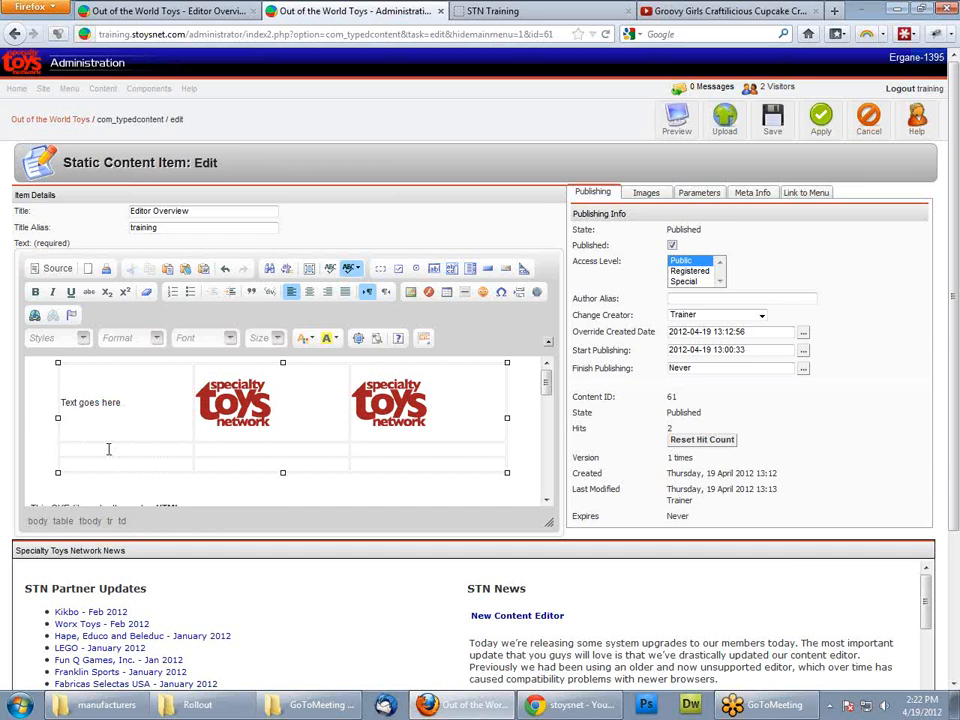
key("ctrl+v")
key("Return")
key("ctrl+v")
Step: Copy the logo image into the middle cells of the second and third rows and the last cell of the second row
left_click(240, 420)
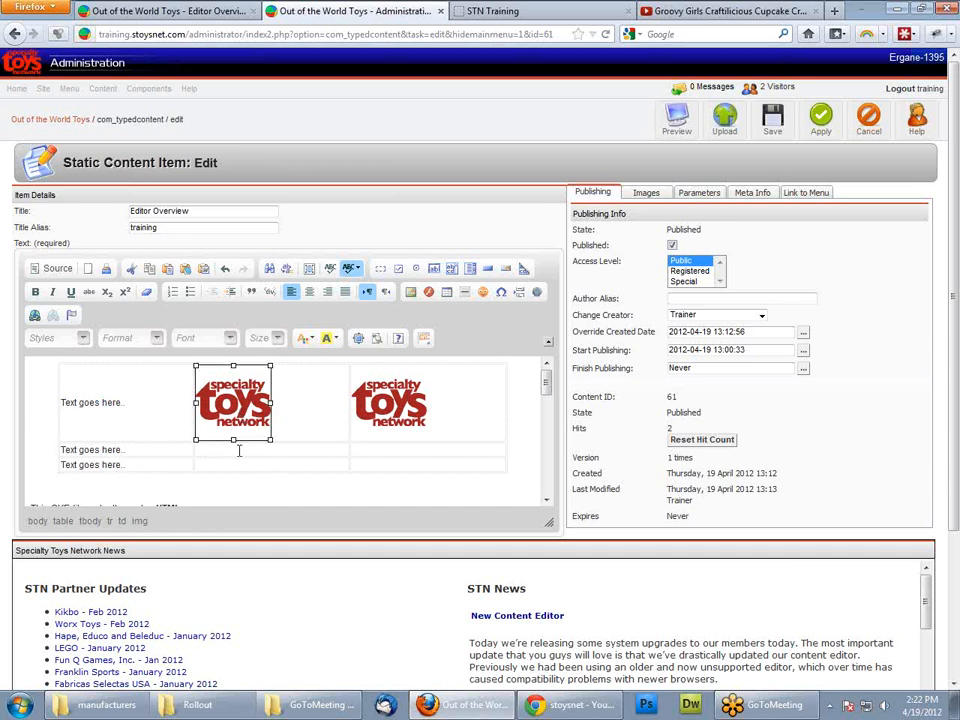
left_click(239, 450)
key("ctrl+v")
scroll(251, 443, "down", 2)
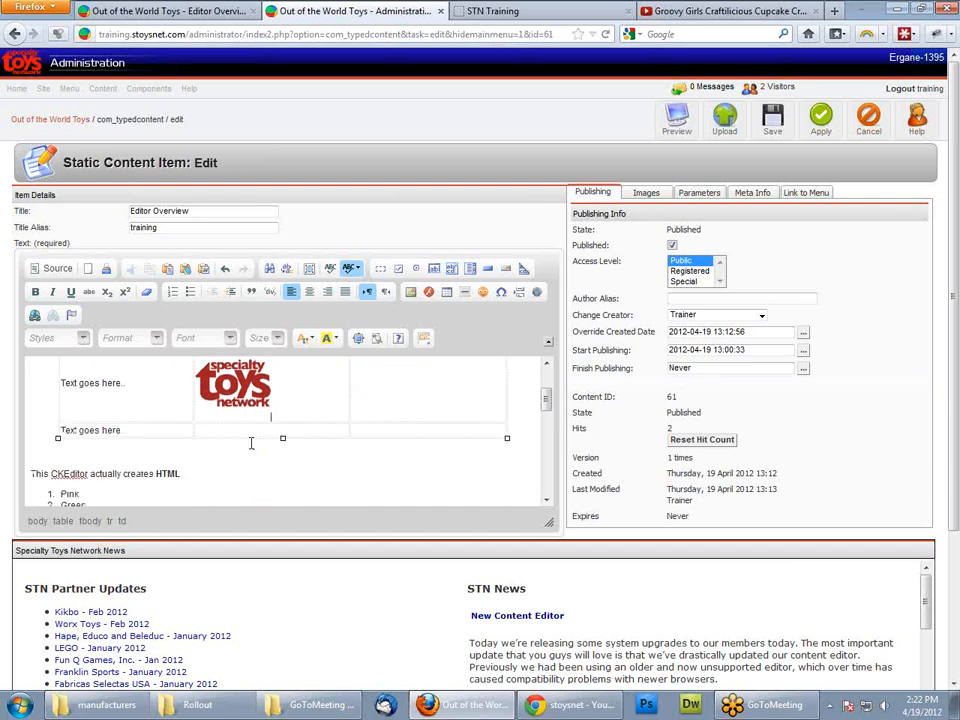
scroll(245, 415, "up", 1)
key("ctrl+v")
left_click(400, 416)
key("ctrl+v")
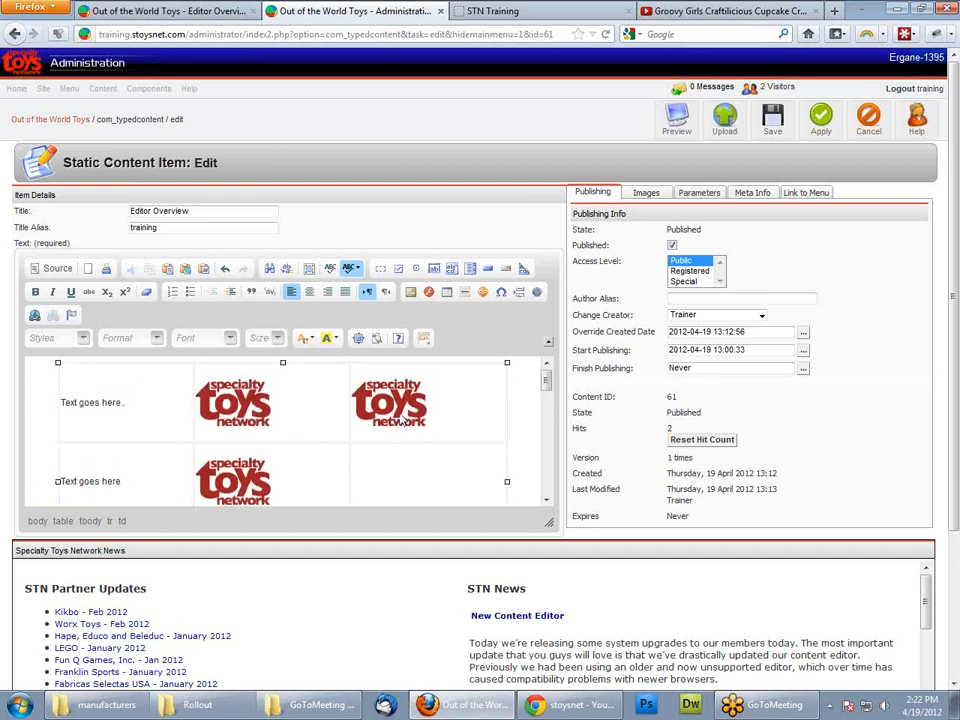
scroll(381, 456, "down", 1)
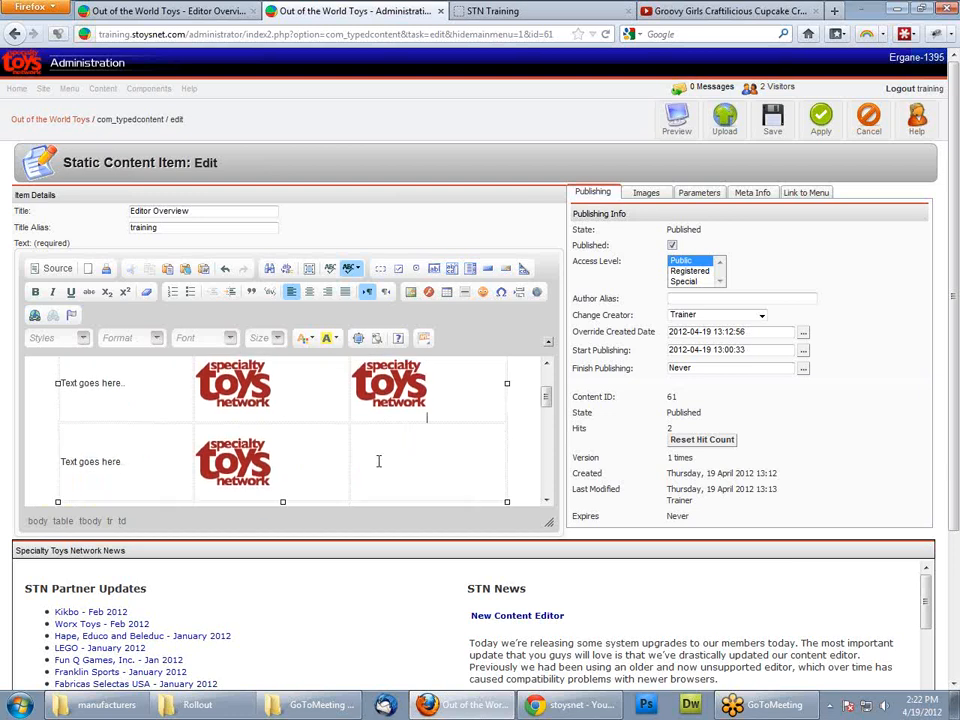
scroll(378, 460, "down", 3)
scroll(378, 460, "up", 3)
left_click(378, 460)
key("ctrl+v")
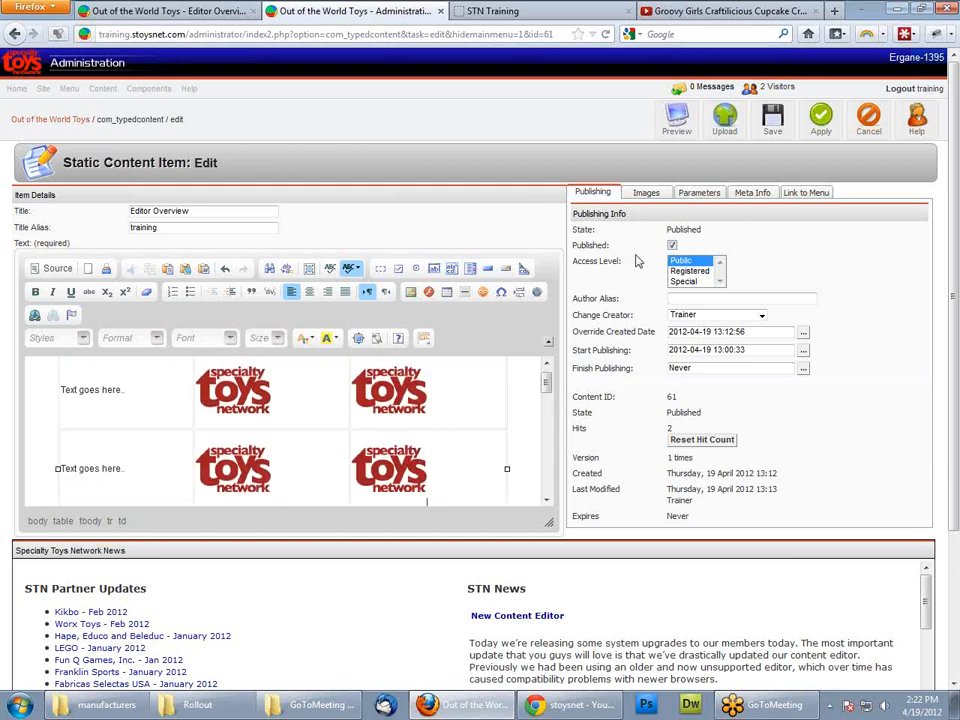
Step: Apply the changes to the content item and check the refreshed Editor Overview page on the public site
left_click(853, 117)
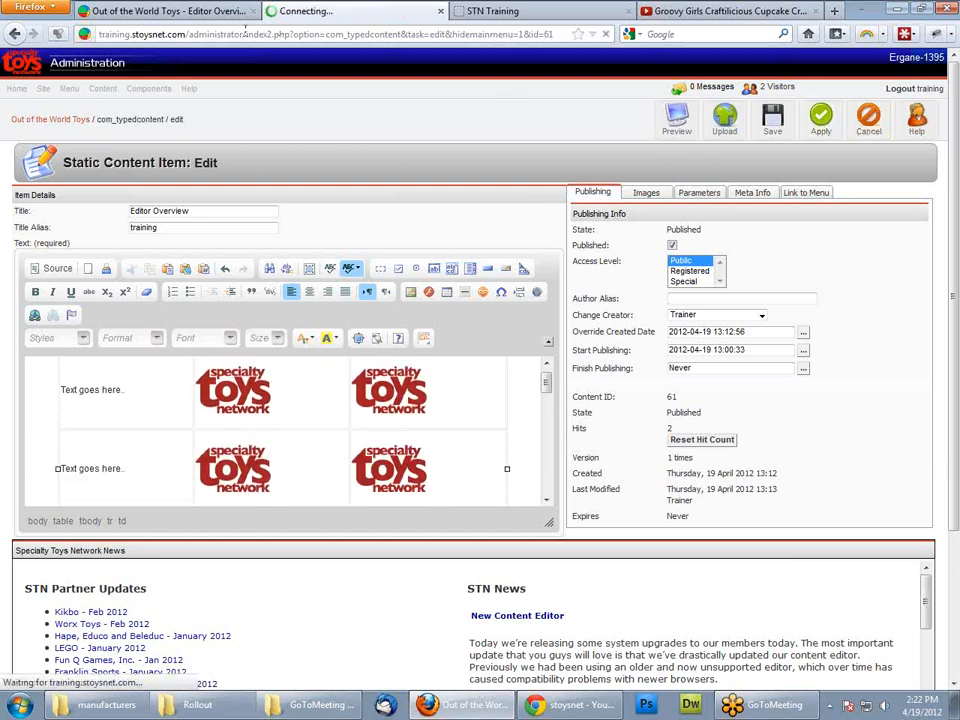
left_click(208, 11)
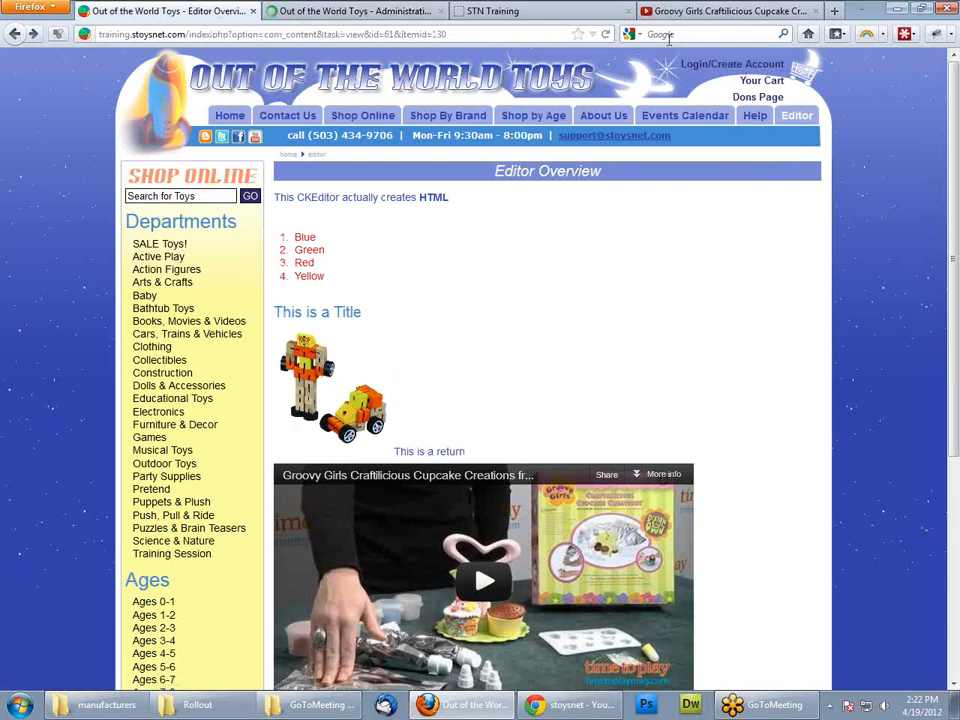
left_click(607, 35)
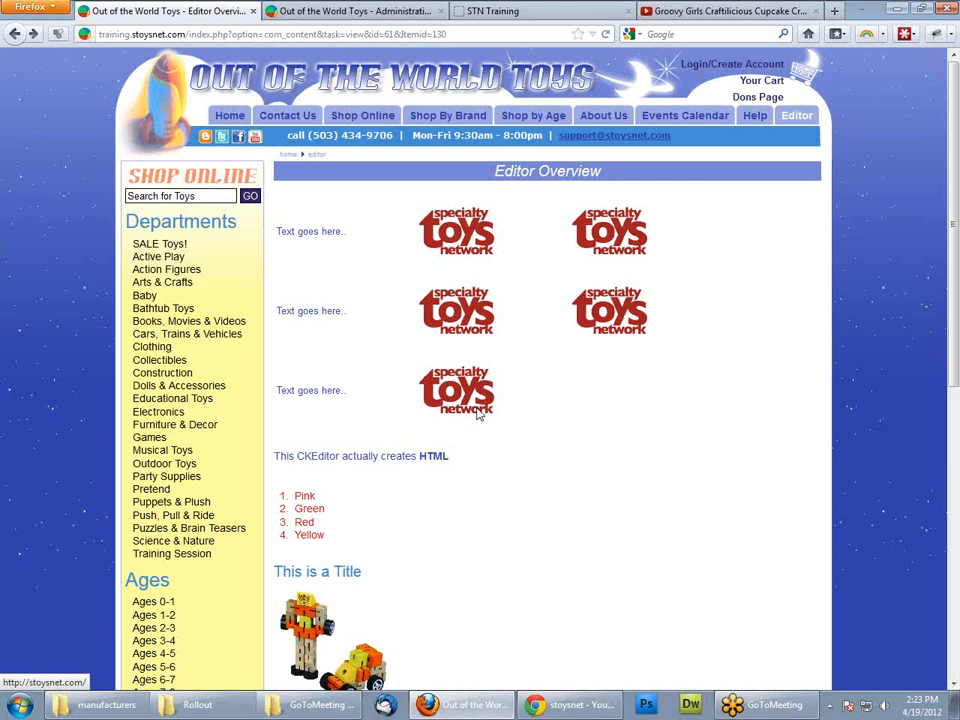
scroll(371, 331, "down", 3)
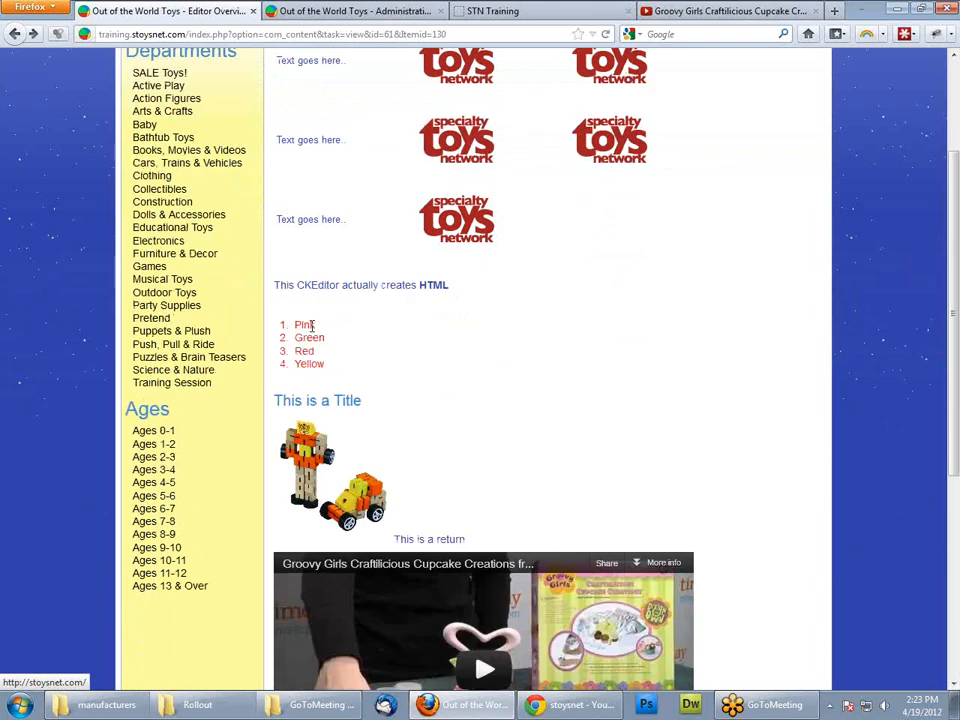
scroll(388, 284, "down", 5)
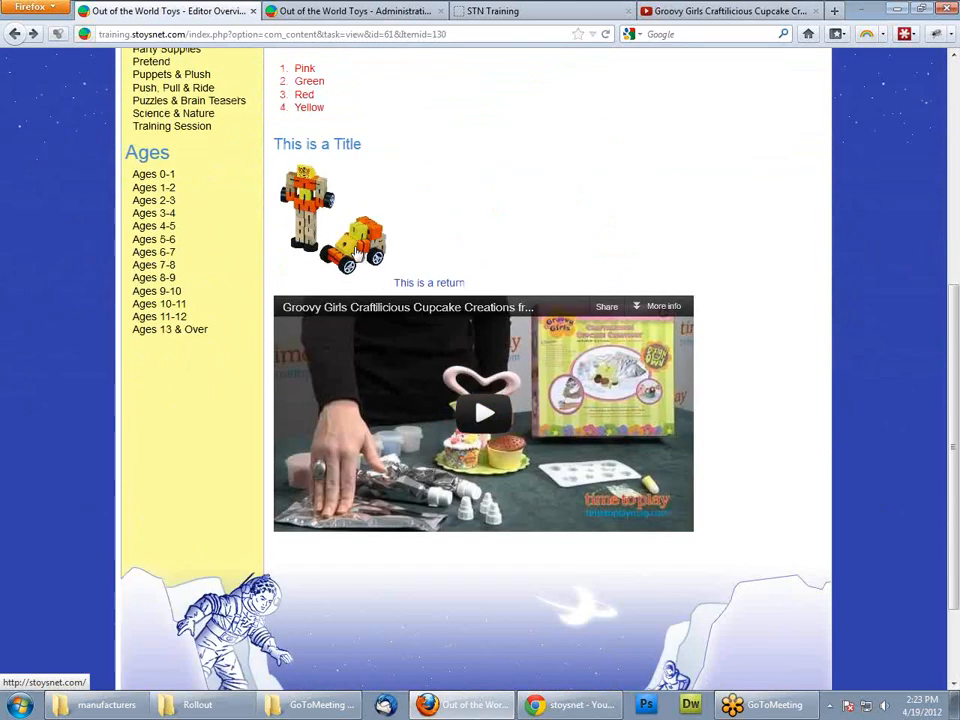
scroll(555, 190, "up", 8)
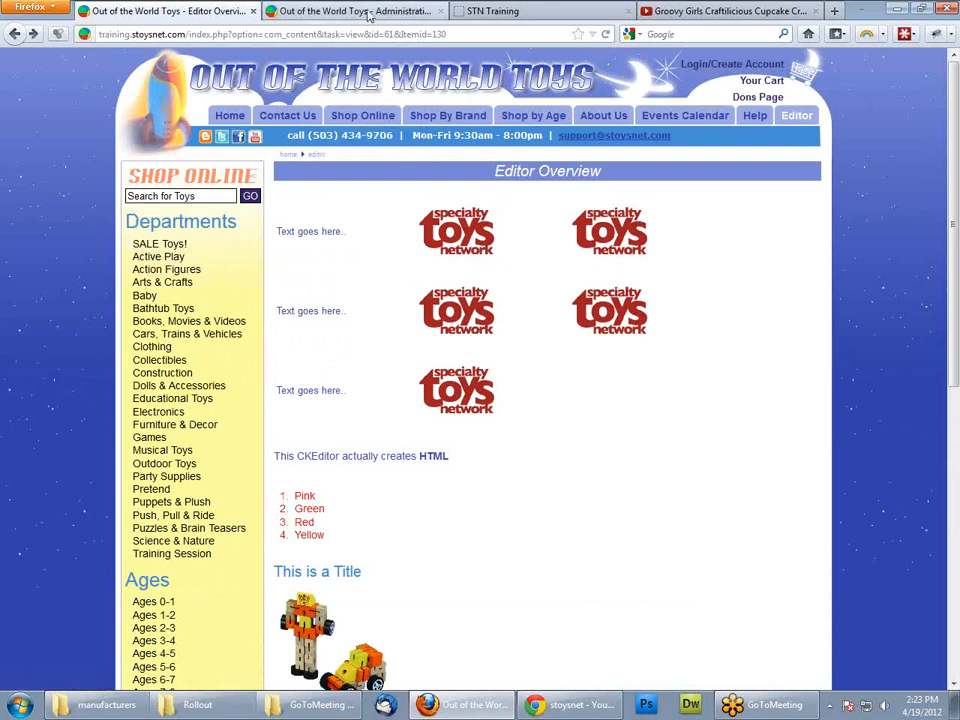
Step: Look at the editor's About CKEditor information with its User's Guide link, and return to the content item
left_click(368, 12)
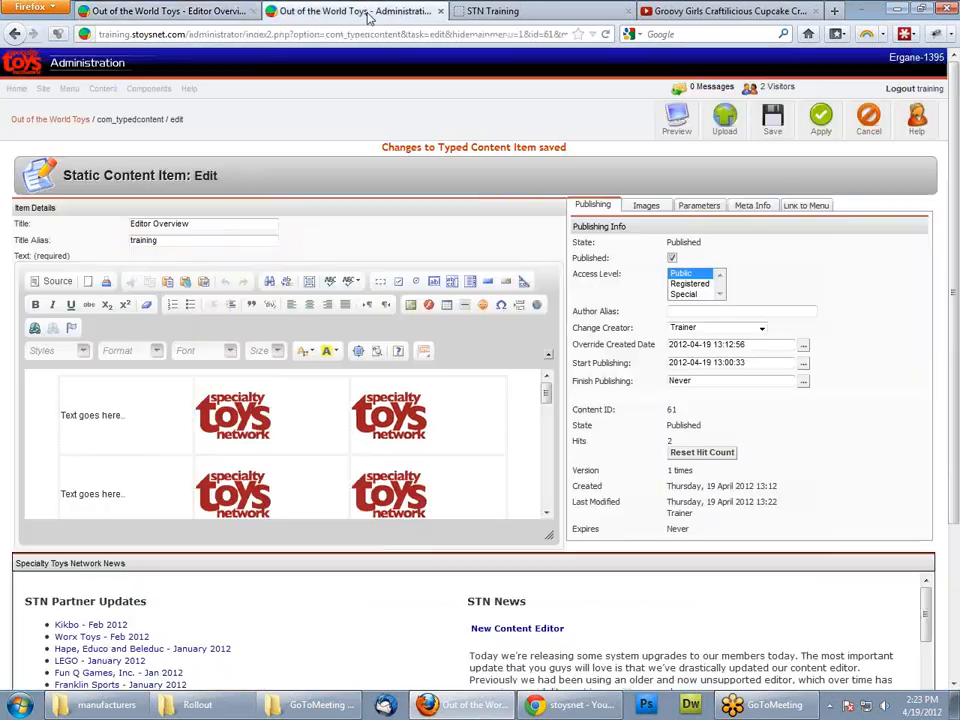
left_click(399, 353)
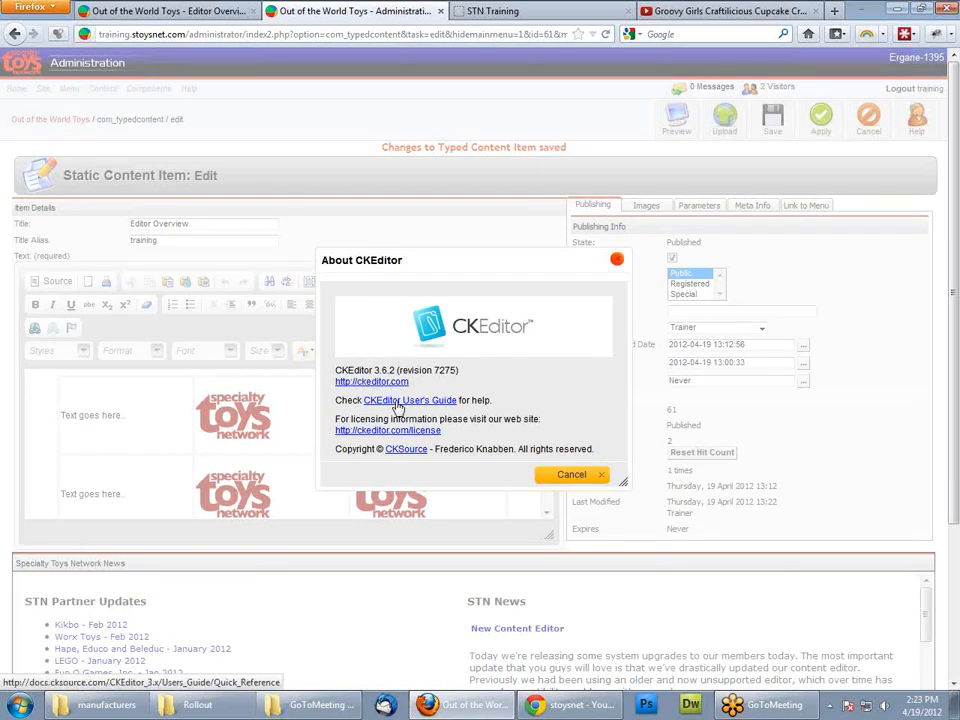
left_click(617, 259)
left_click(455, 430)
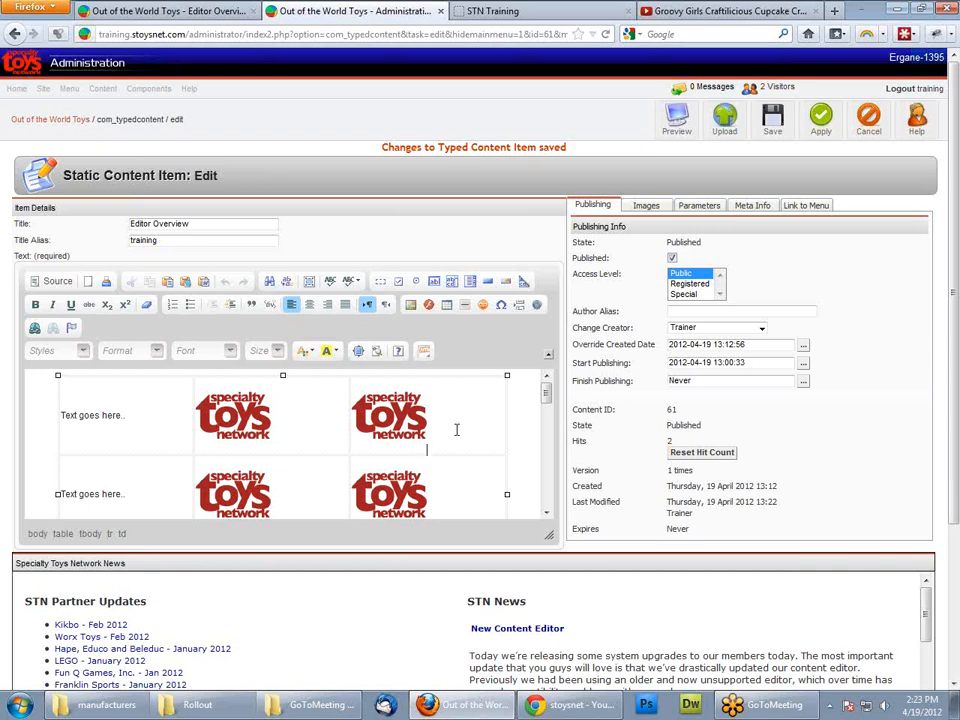
Step: Save and close the Editor Overview content item, and return to the STN Training slide
left_click(491, 11)
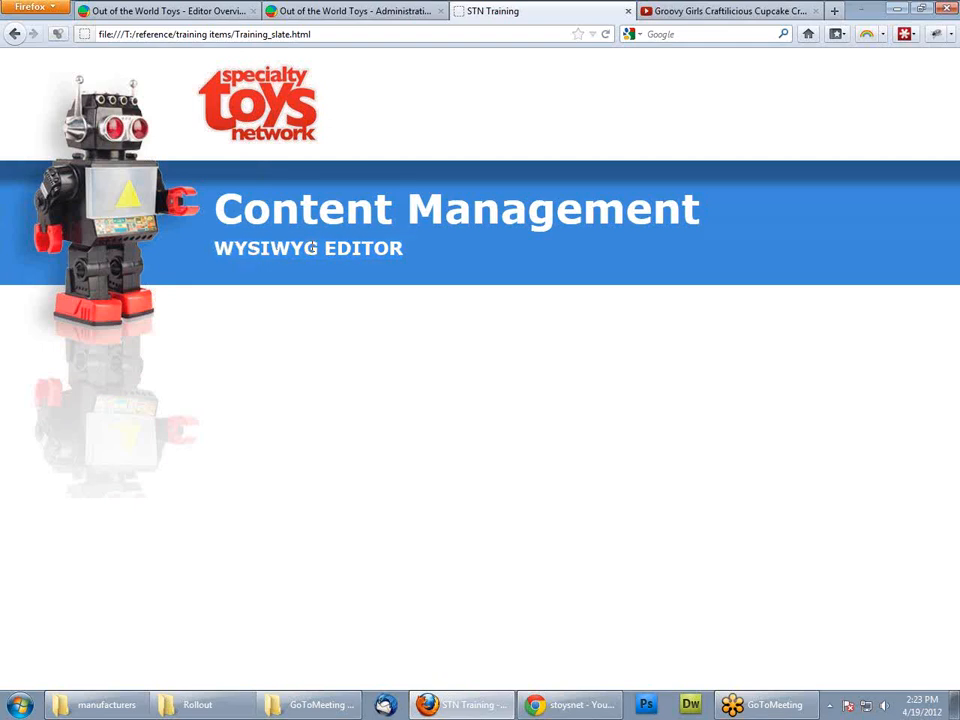
left_click(362, 14)
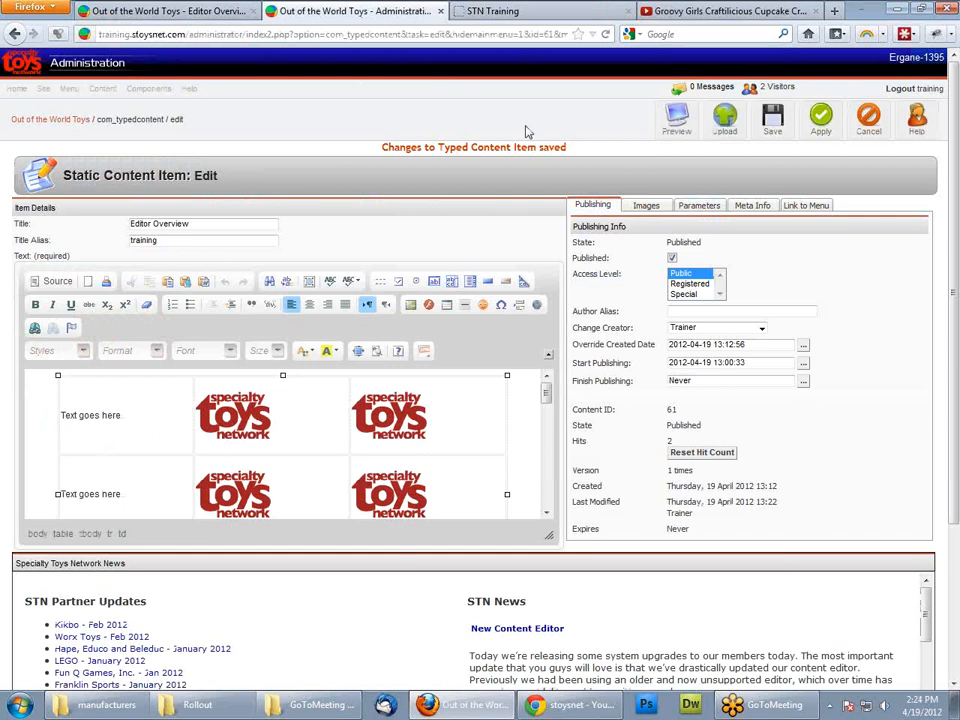
left_click(772, 125)
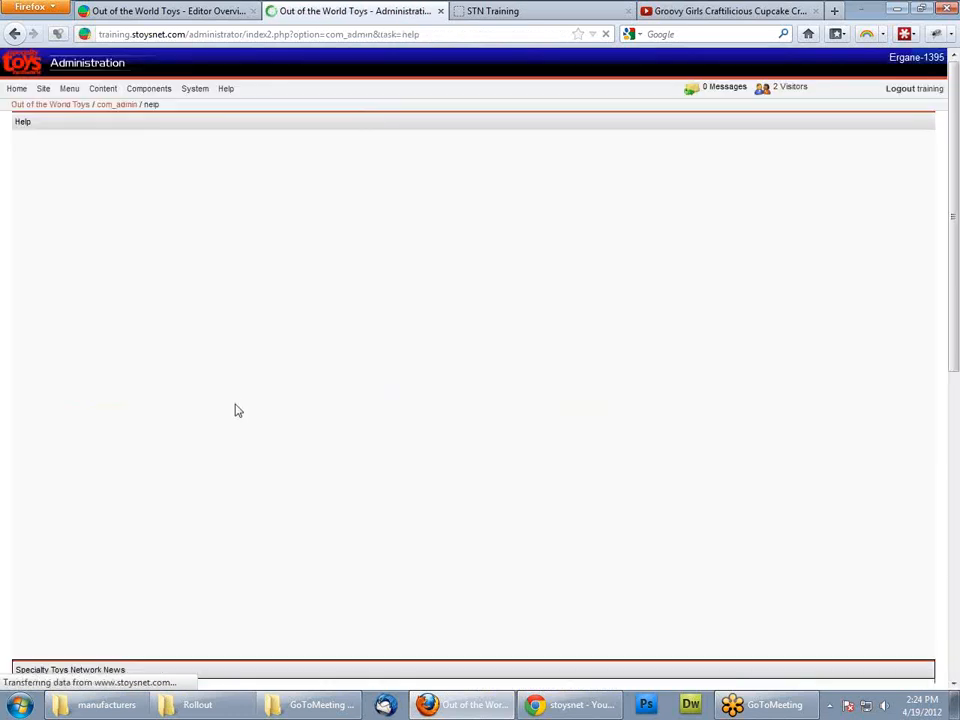
left_click(519, 14)
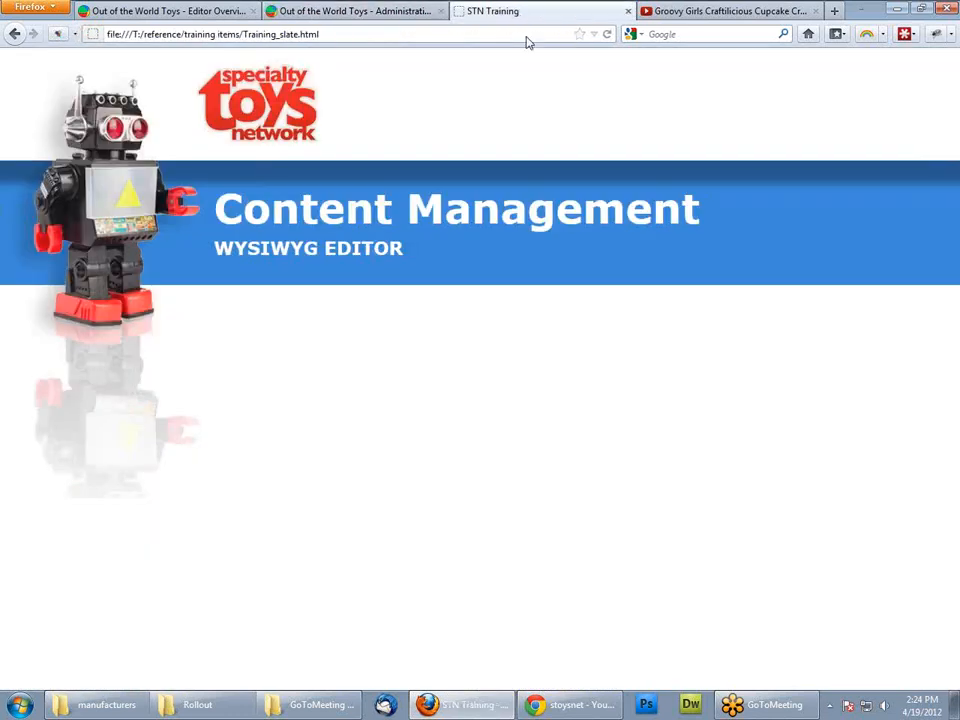